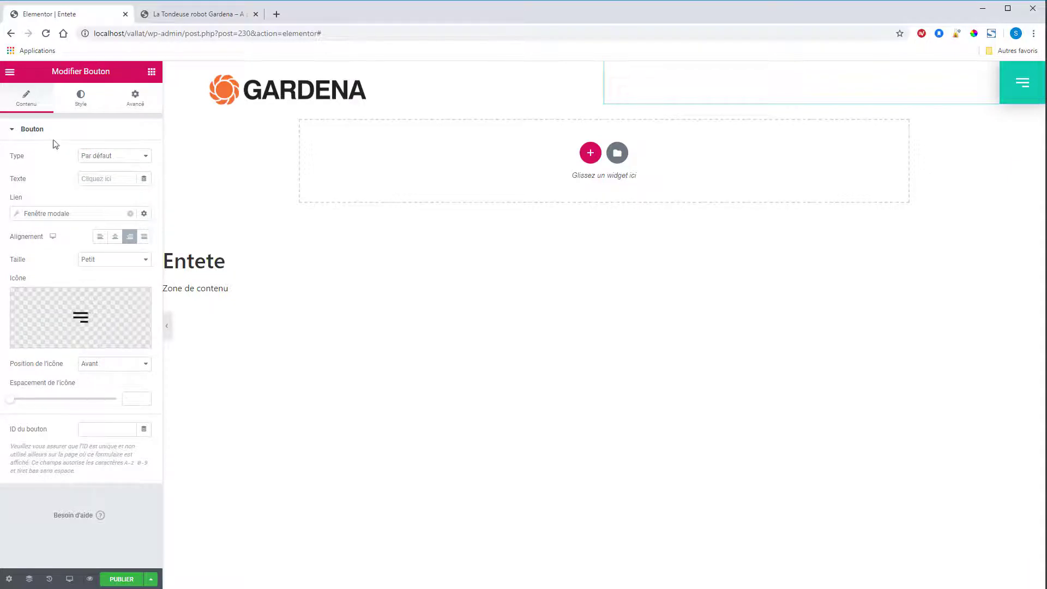
Sample the orange of the Gardena logo with the color picker and set the menu button's background color to F46F36.
{"action": "left_click", "coordinate": [76, 103]}
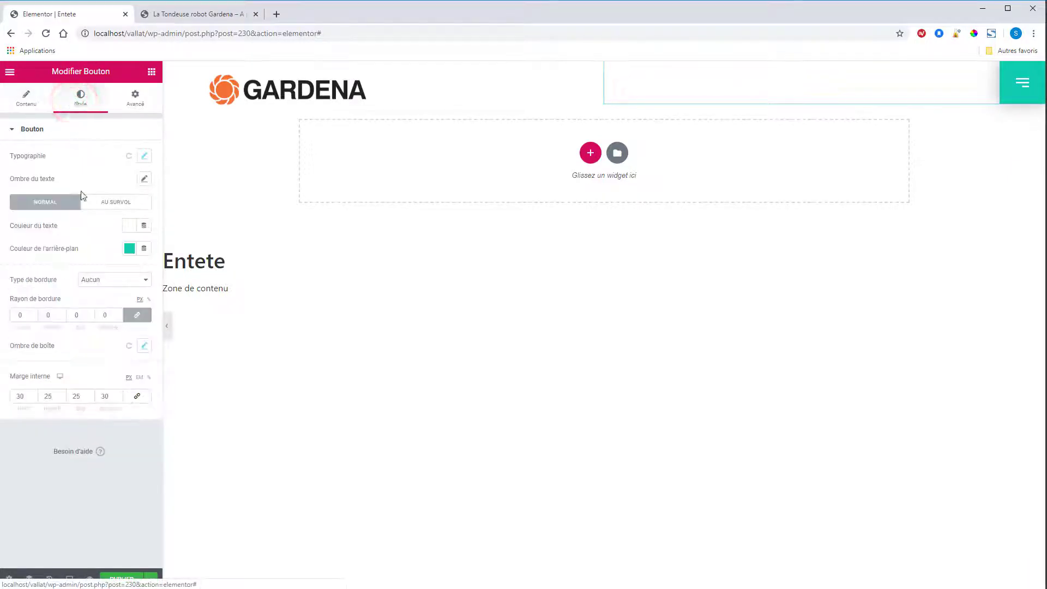
{"action": "left_click", "coordinate": [130, 250]}
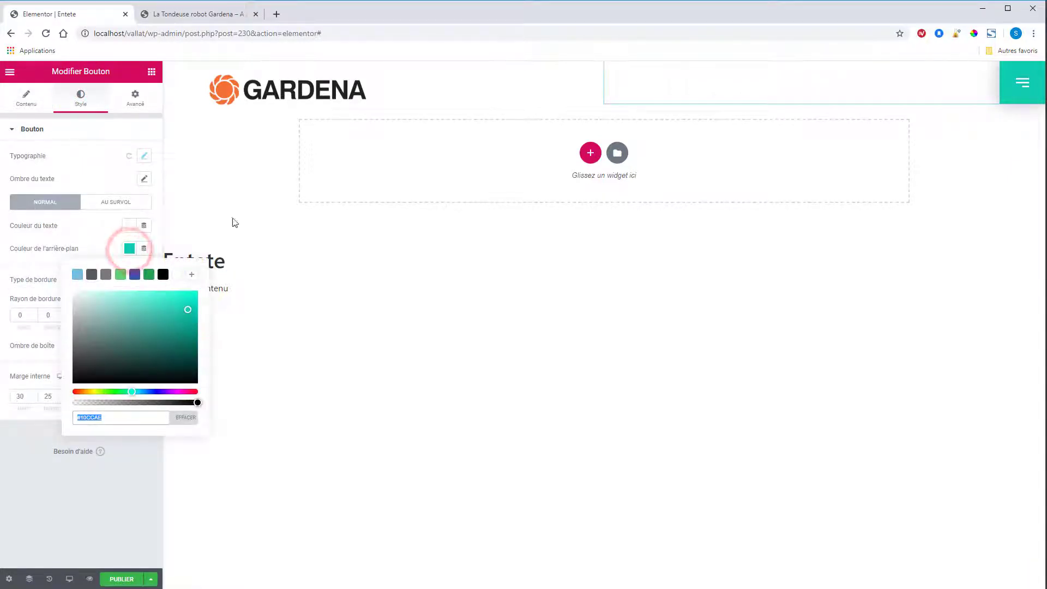
{"action": "left_click", "coordinate": [974, 33]}
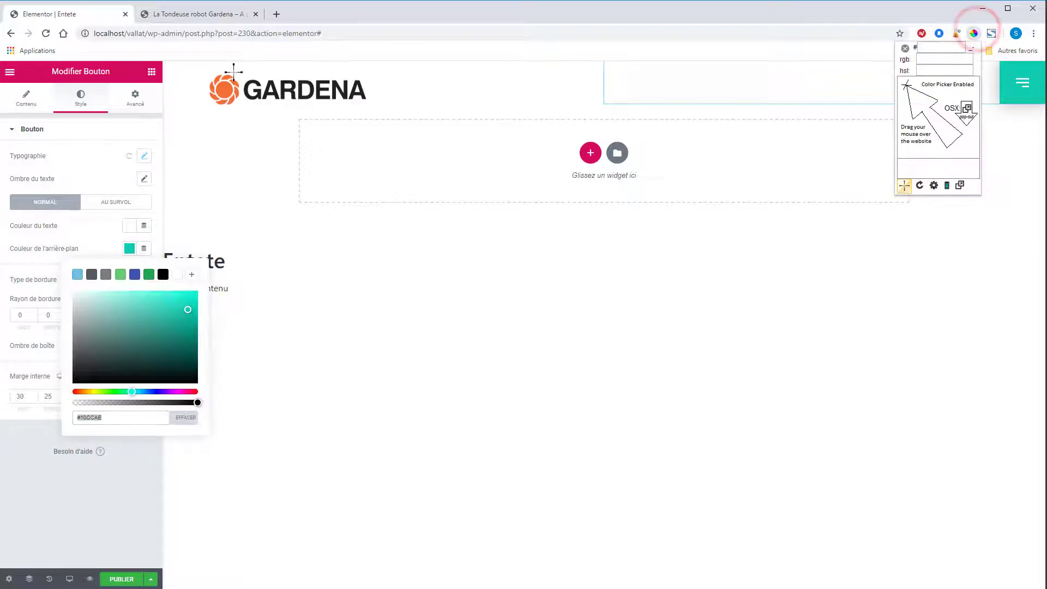
{"action": "left_click", "coordinate": [224, 89]}
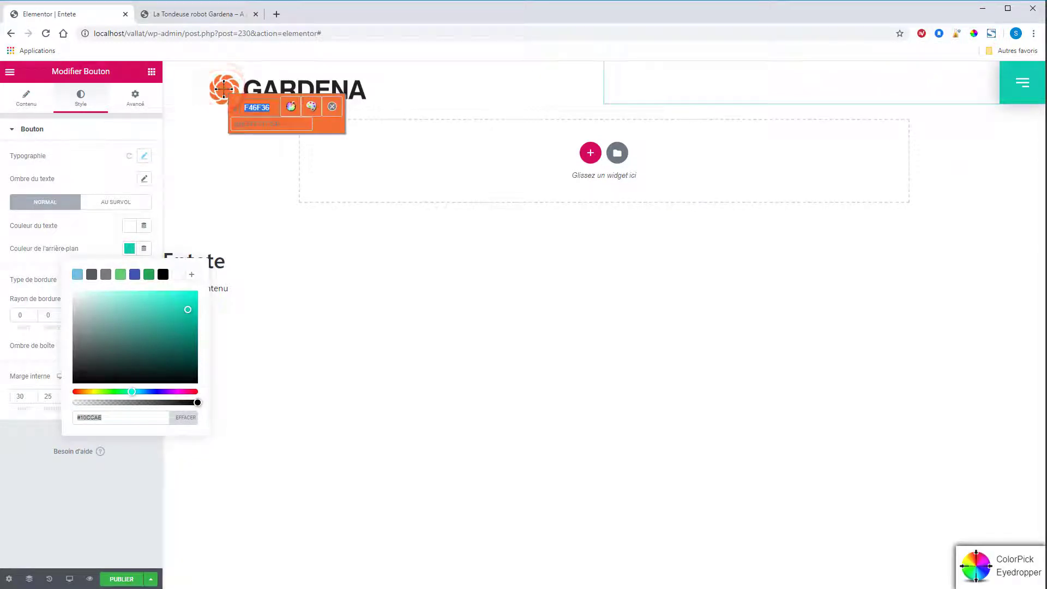
{"action": "left_click", "coordinate": [332, 107]}
{"action": "left_click", "coordinate": [129, 248]}
{"action": "type", "text": "F46F36"}
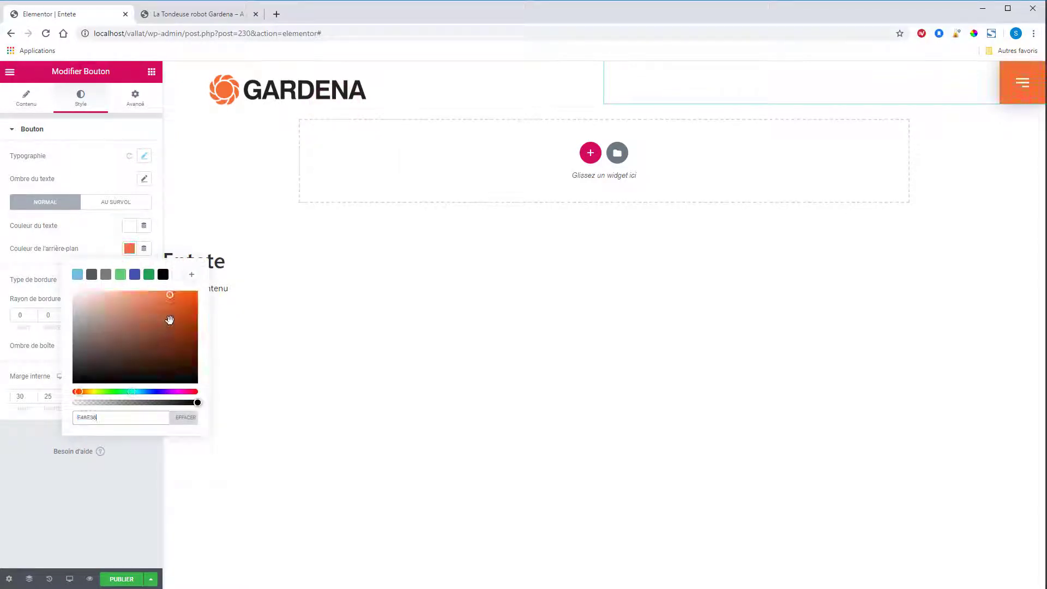
{"action": "left_click", "coordinate": [93, 226]}
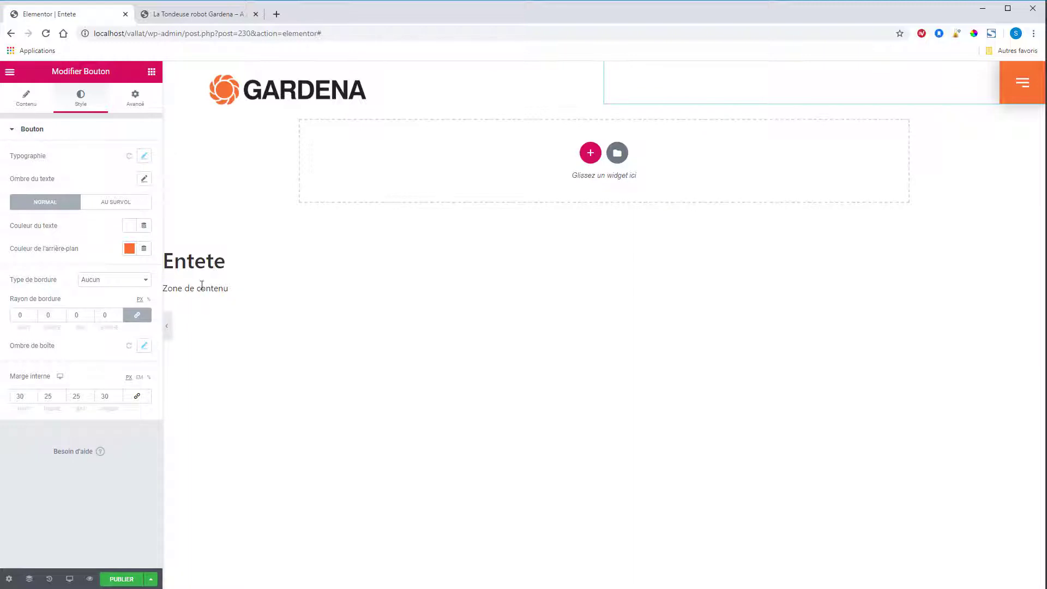
Publish the header template with the display condition Inclure – Dans tout le site, saving the settings.
{"action": "left_click", "coordinate": [121, 579]}
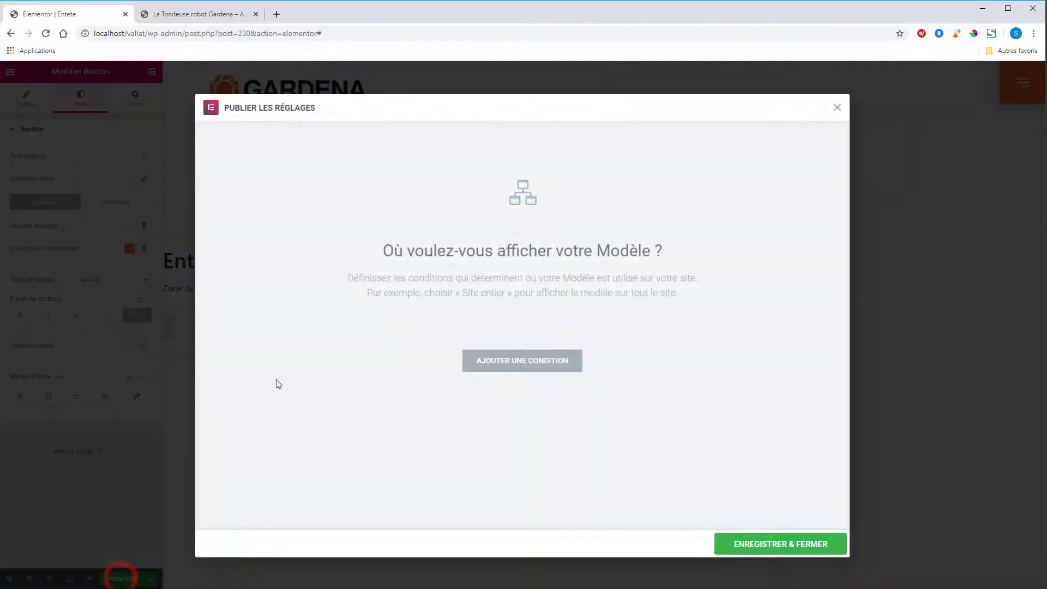
{"action": "left_click", "coordinate": [517, 359]}
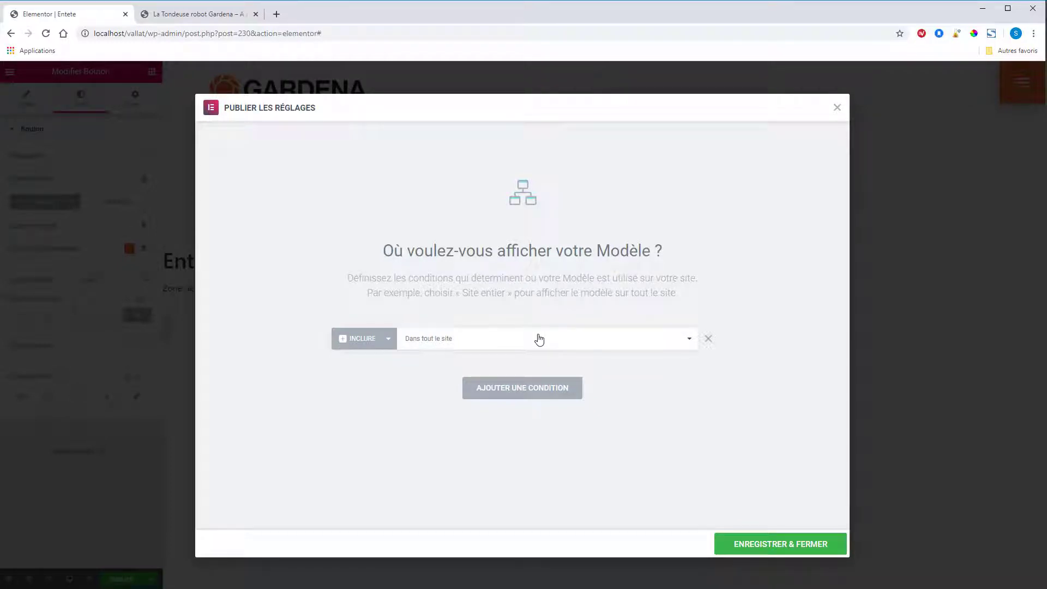
{"action": "left_click", "coordinate": [762, 544]}
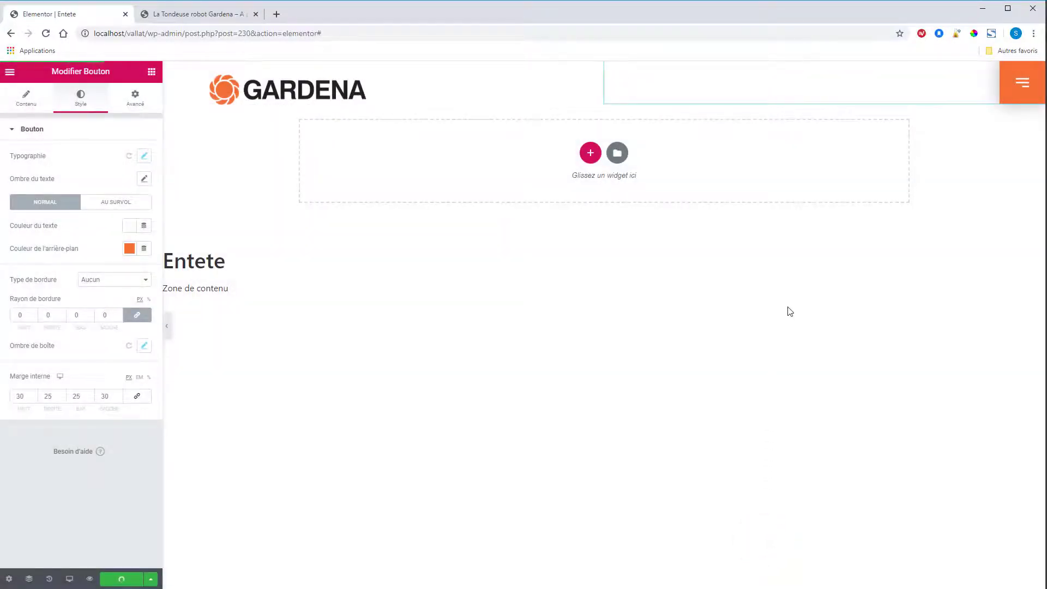
Reload the live homepage and test the header's menu button at the top of the page.
{"action": "left_click", "coordinate": [192, 15]}
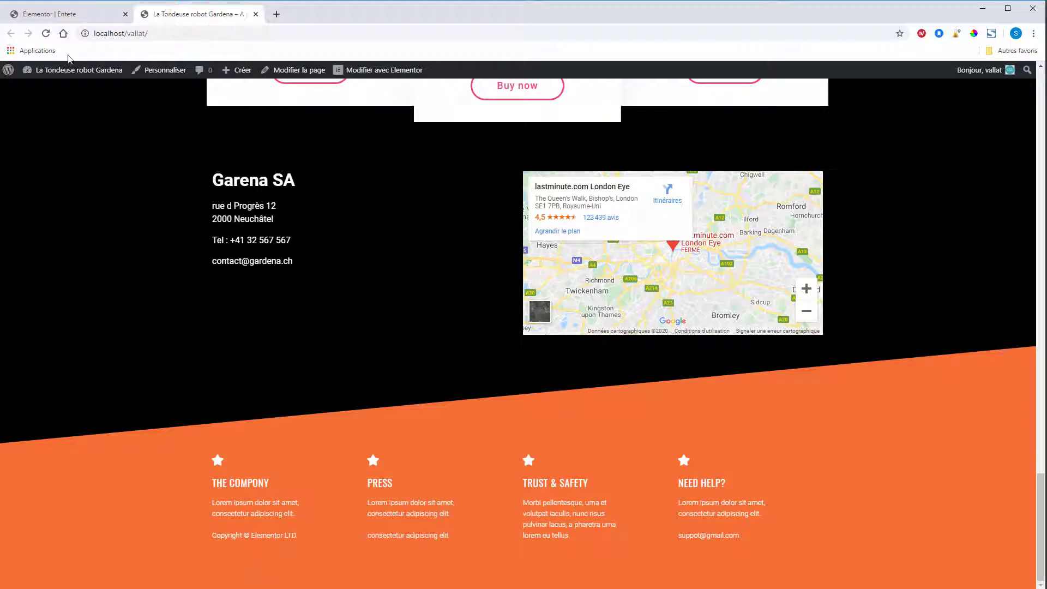
{"action": "left_click", "coordinate": [46, 37]}
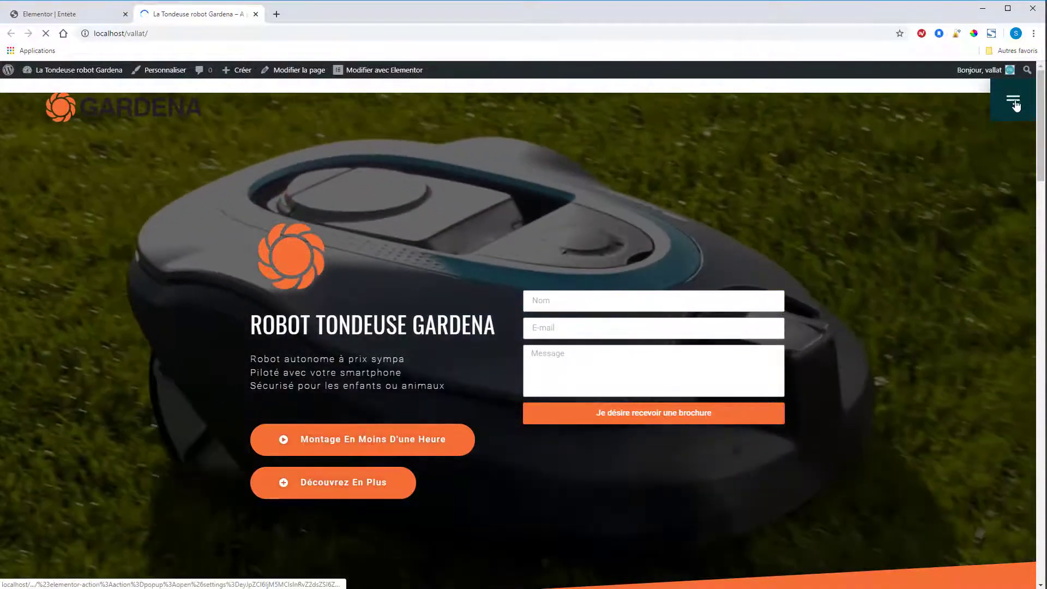
{"action": "scroll", "coordinate": [1008, 119], "scroll_direction": "up", "scroll_amount": 8}
{"action": "scroll", "coordinate": [1004, 119], "scroll_direction": "up", "scroll_amount": 10}
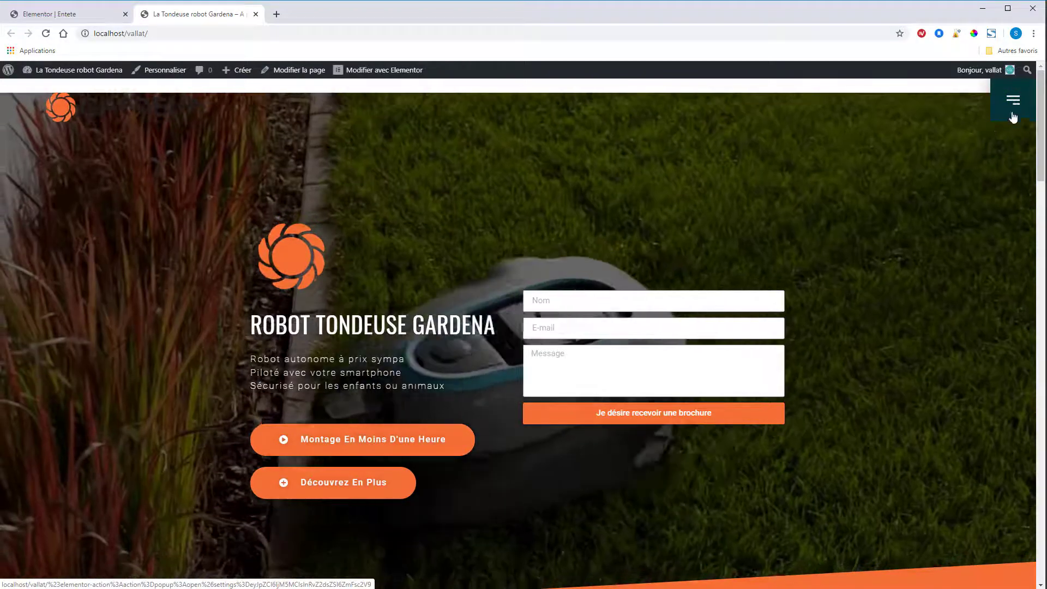
{"action": "left_click", "coordinate": [1012, 108]}
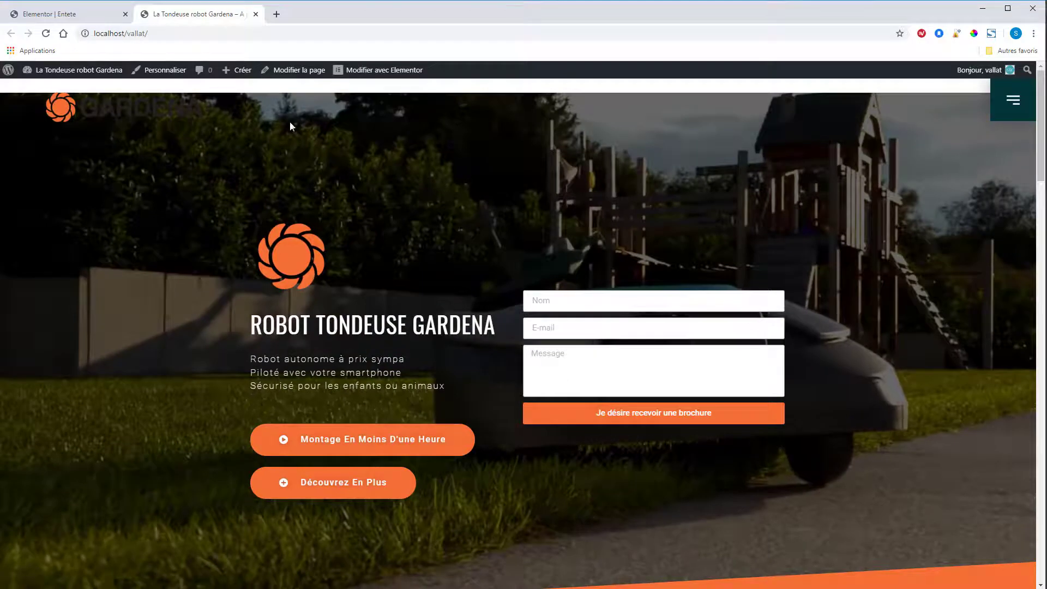
Leave the header editor for the WordPress dashboard and open the list of popup templates (Fenêtres modales).
{"action": "left_click", "coordinate": [77, 15]}
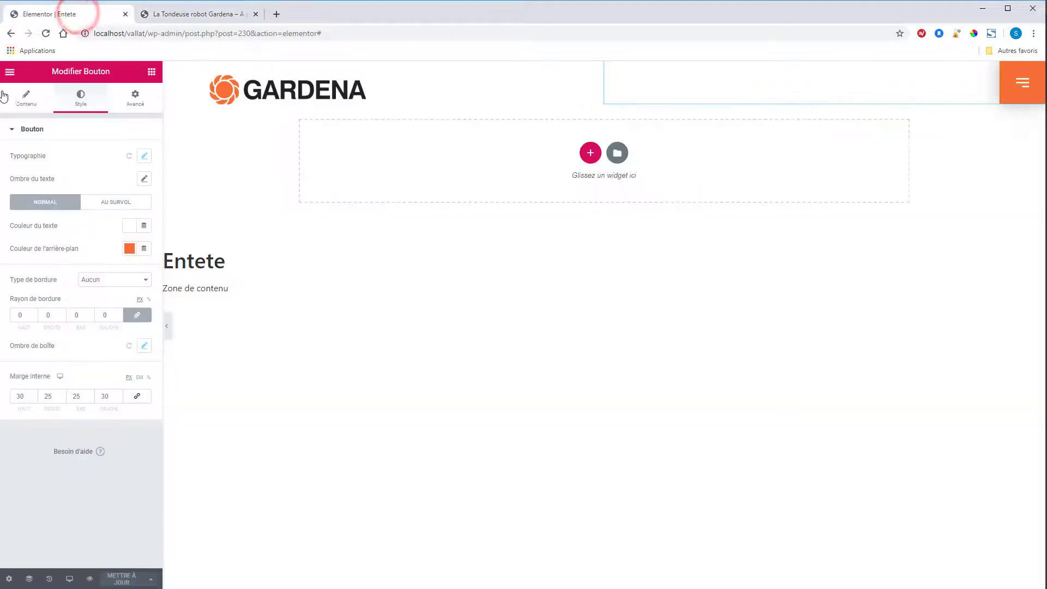
{"action": "left_click", "coordinate": [10, 71]}
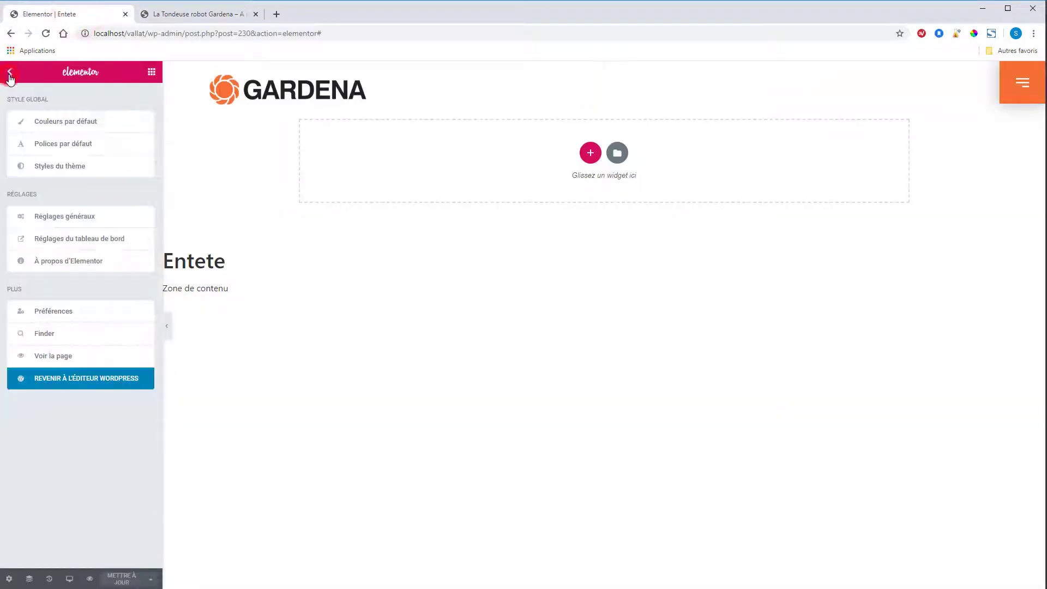
{"action": "left_click", "coordinate": [74, 385]}
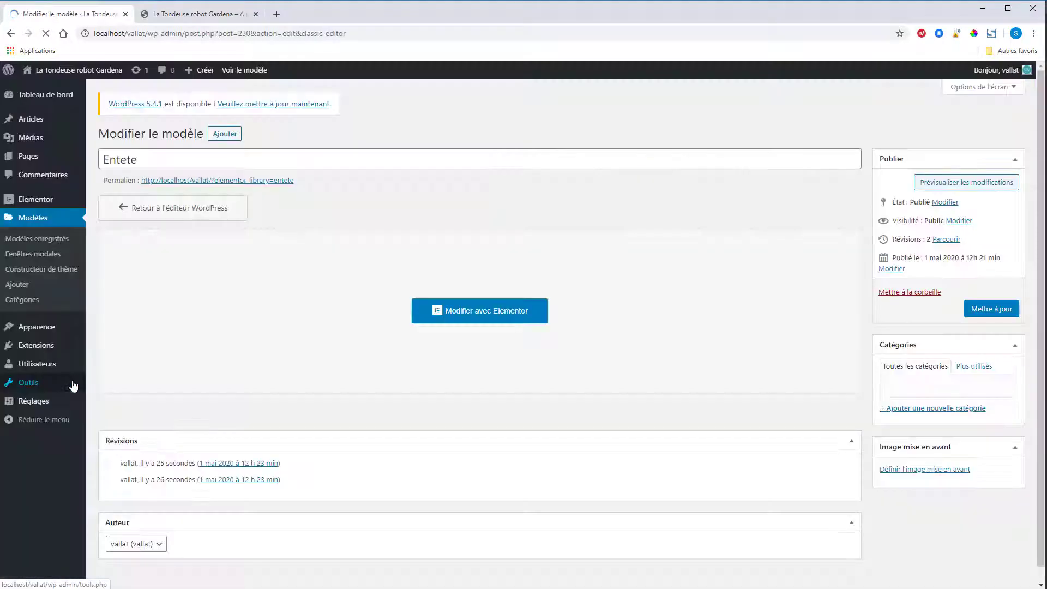
{"action": "left_click", "coordinate": [40, 254]}
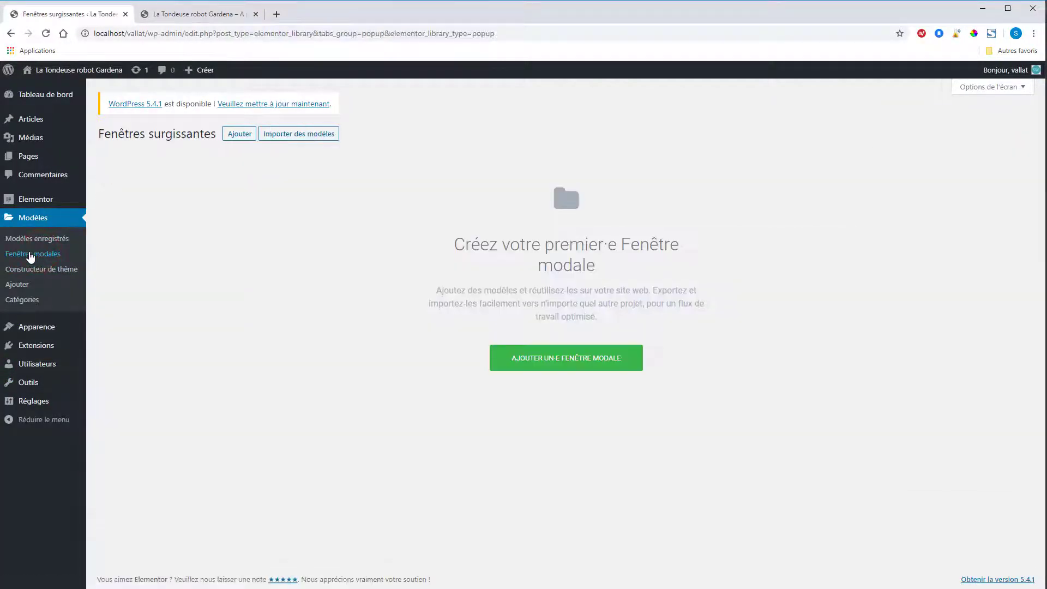
Create a new Fenêtre modale template named "menu".
{"action": "left_click", "coordinate": [564, 357]}
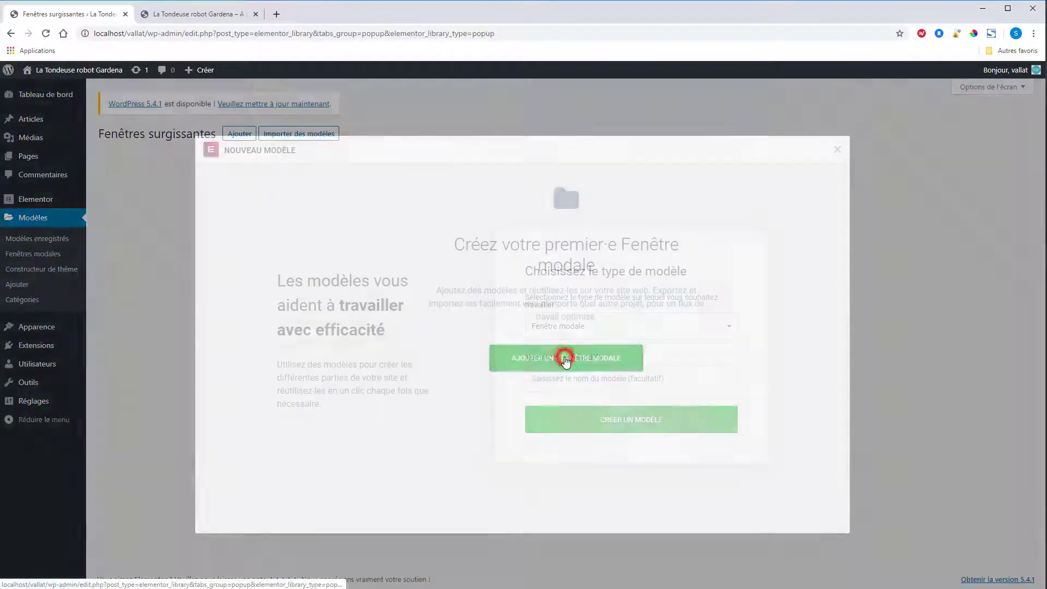
{"action": "left_click", "coordinate": [584, 378]}
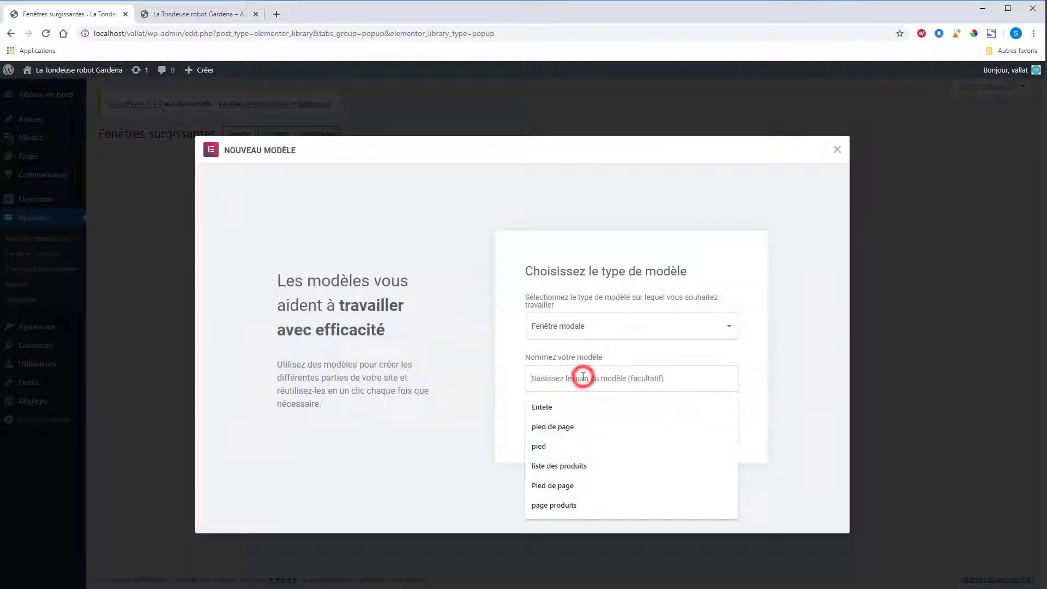
{"action": "type", "text": "menu"}
{"action": "left_click", "coordinate": [654, 421]}
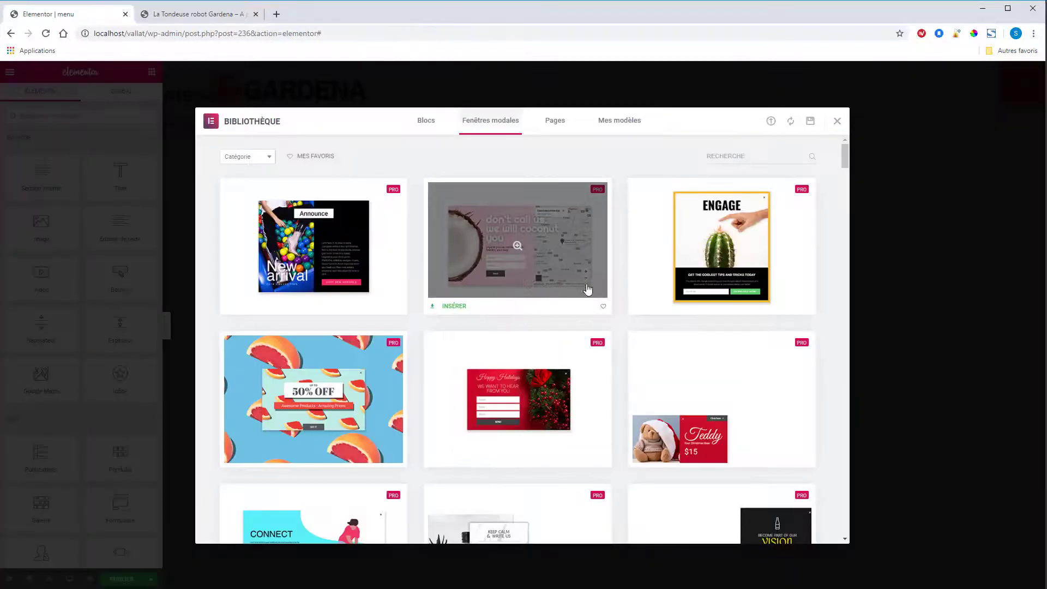
Browse the popup library and insert the "We Are Here For You" side-panel template with the contact form.
{"action": "scroll", "coordinate": [568, 293], "scroll_direction": "down", "scroll_amount": 7}
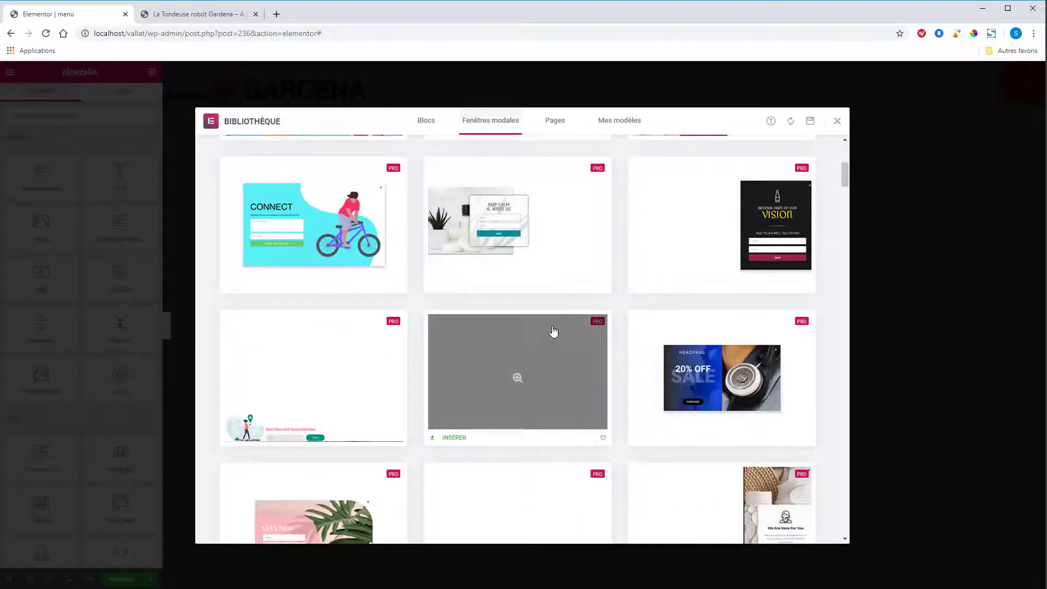
{"action": "scroll", "coordinate": [562, 322], "scroll_direction": "down", "scroll_amount": 3}
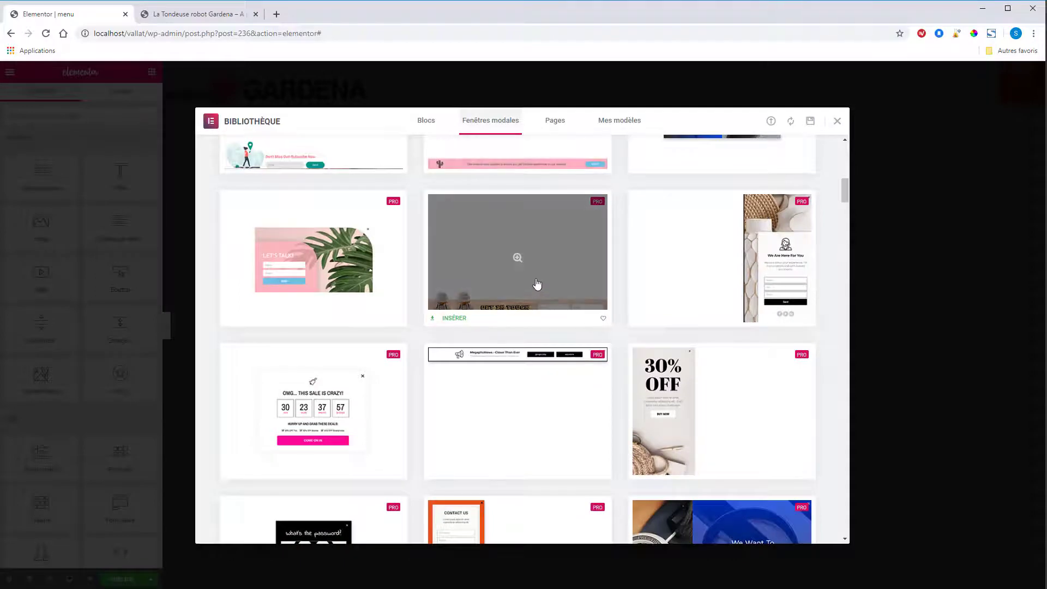
{"action": "scroll", "coordinate": [724, 203], "scroll_direction": "down", "scroll_amount": 1}
{"action": "scroll", "coordinate": [726, 311], "scroll_direction": "up", "scroll_amount": 2}
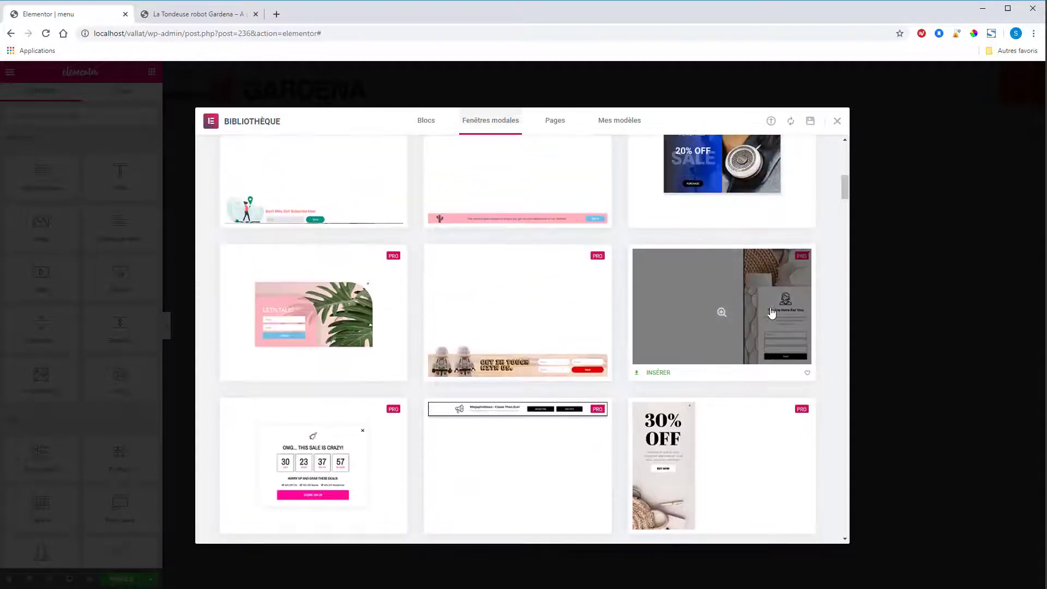
{"action": "left_click", "coordinate": [658, 374]}
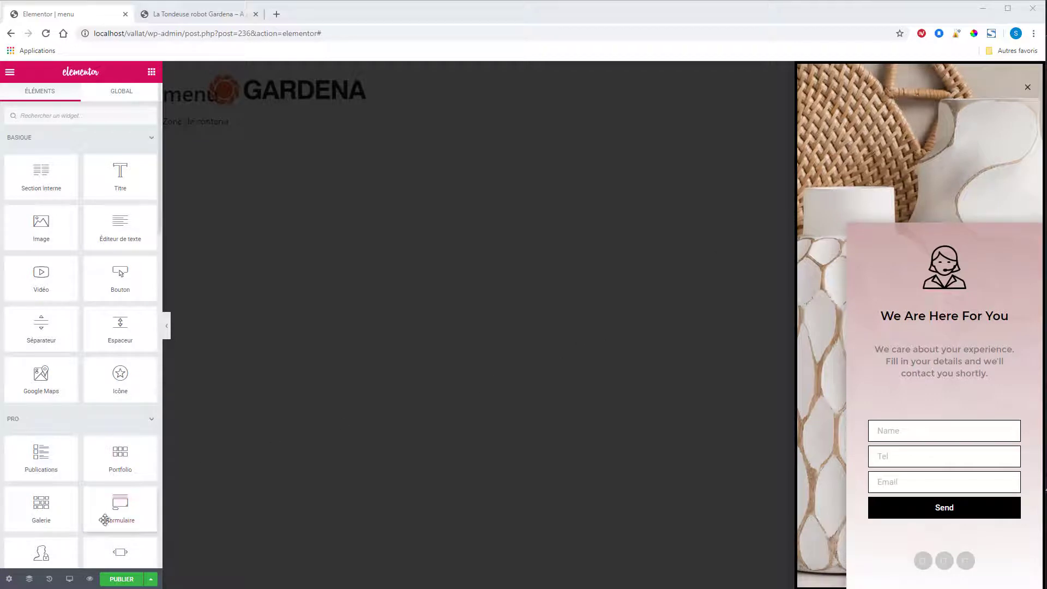
Replace the popup's background image with the green grass photo from the media library and display the Navigator.
{"action": "left_click", "coordinate": [8, 580]}
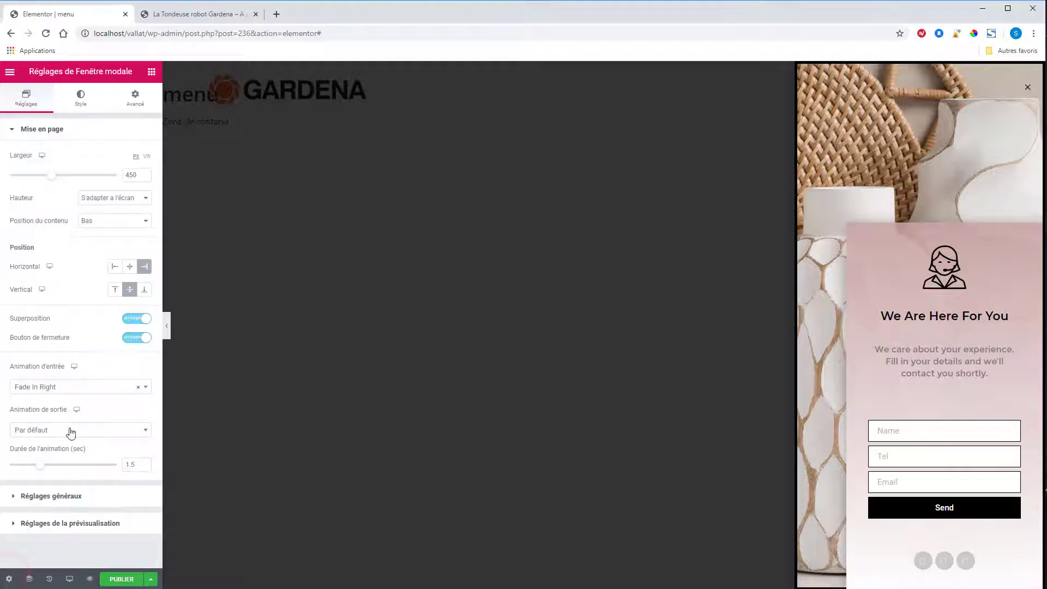
{"action": "left_click", "coordinate": [82, 97]}
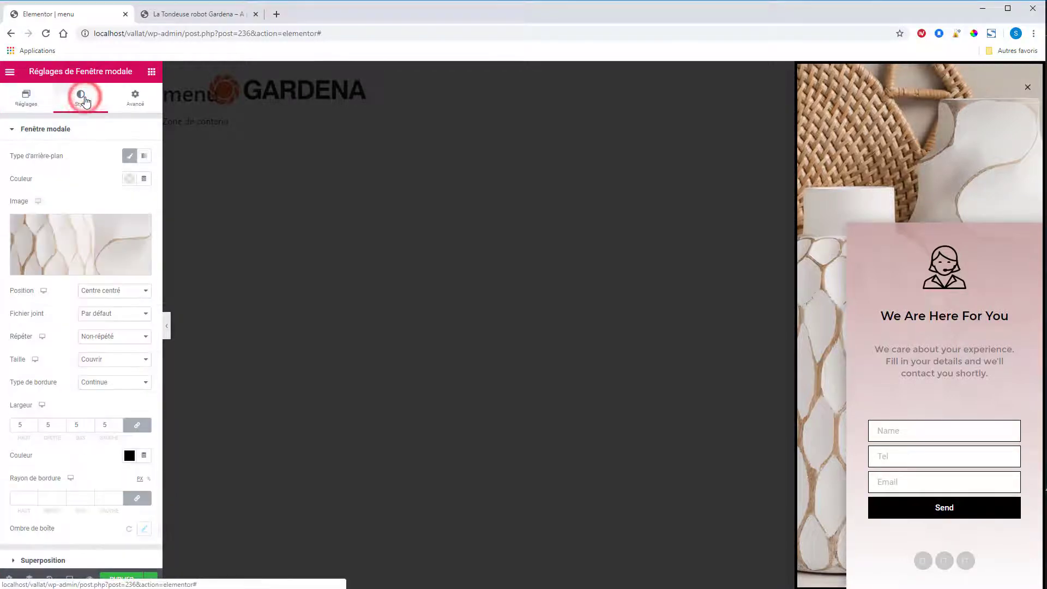
{"action": "left_click", "coordinate": [138, 228]}
{"action": "left_click", "coordinate": [103, 233]}
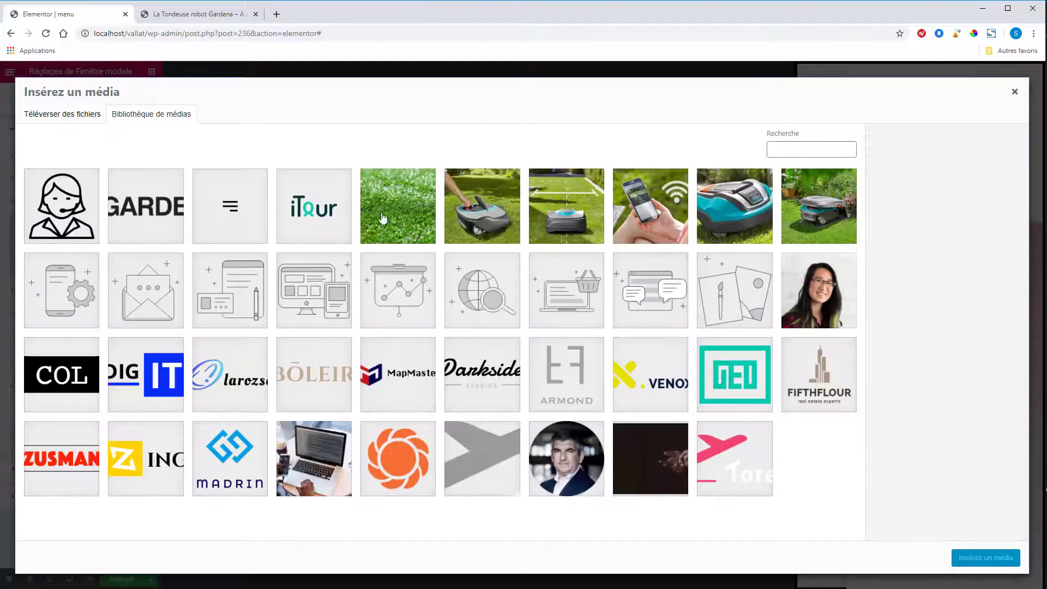
{"action": "left_click", "coordinate": [415, 210]}
{"action": "left_click", "coordinate": [1000, 558]}
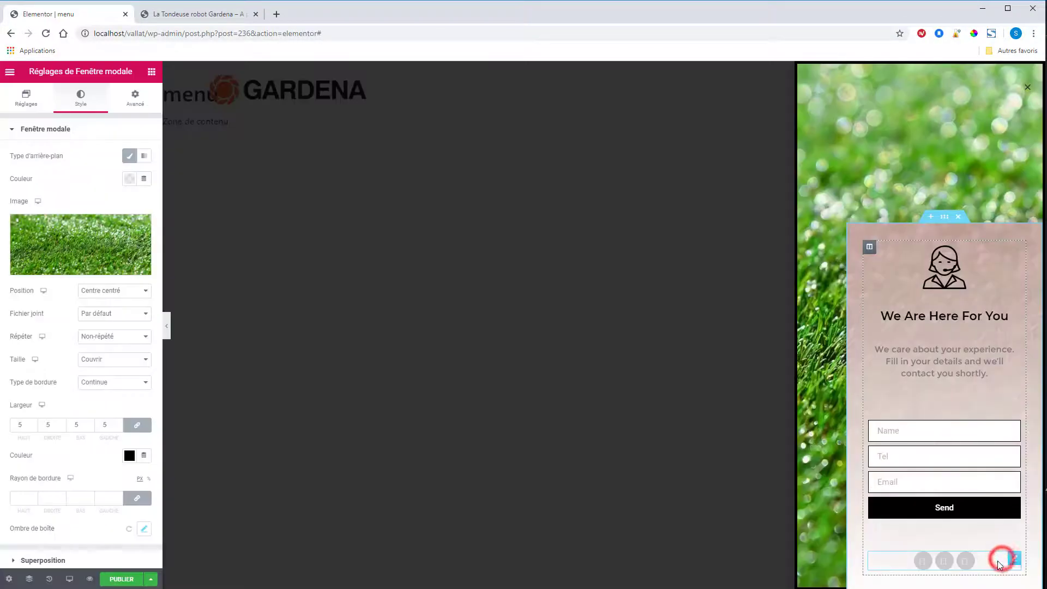
{"action": "key", "text": "ctrl+i"}
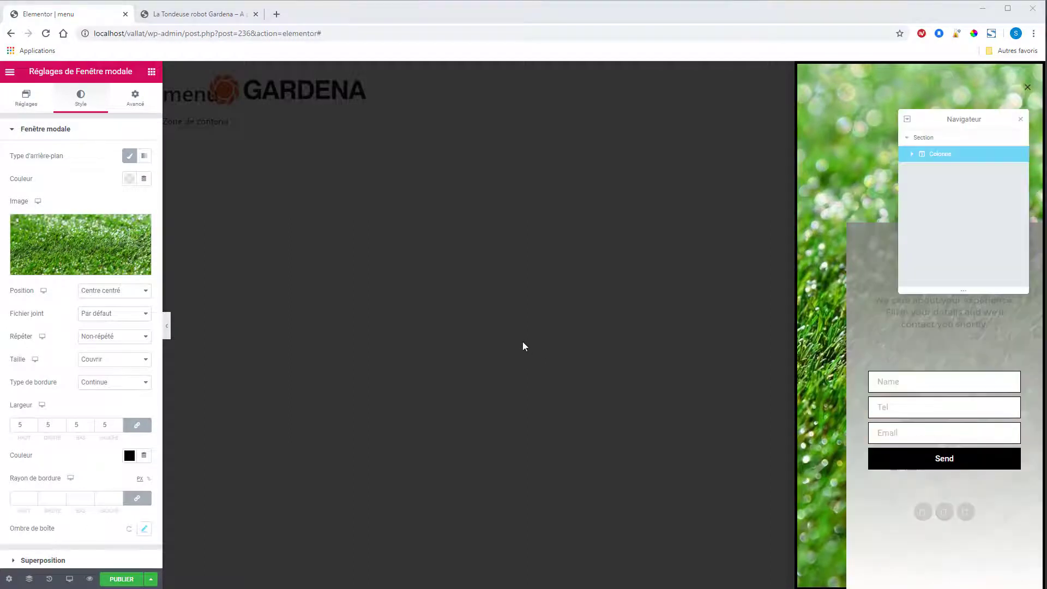
Try a popup width of 523 px and set it back to 450 px.
{"action": "left_click", "coordinate": [28, 100]}
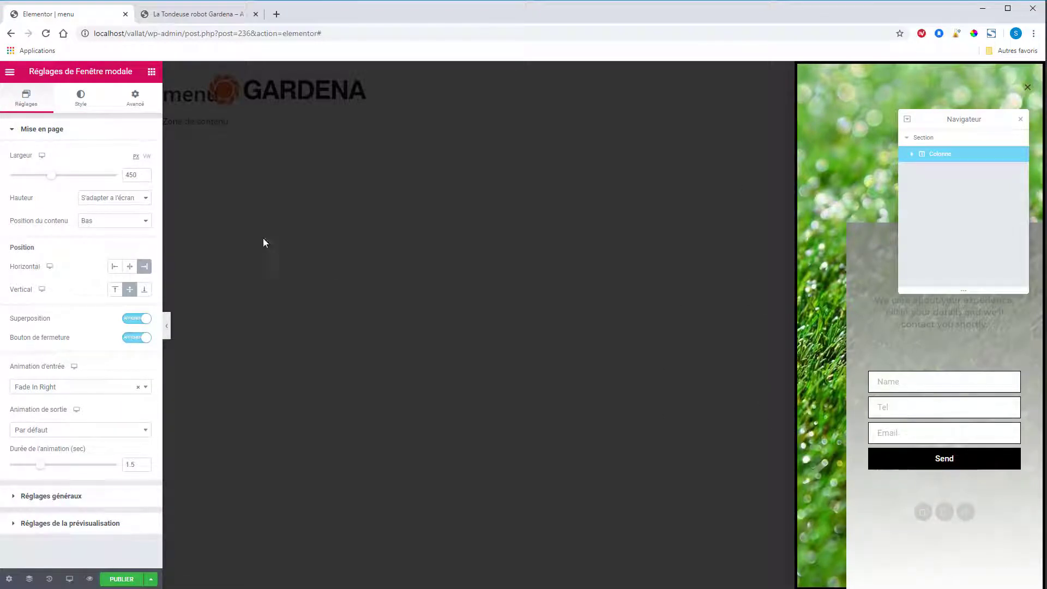
{"action": "mouse_move", "coordinate": [53, 176]}
{"action": "left_mouse_down"}
{"action": "mouse_move", "coordinate": [72, 175]}
{"action": "mouse_move", "coordinate": [63, 179]}
{"action": "left_mouse_up"}
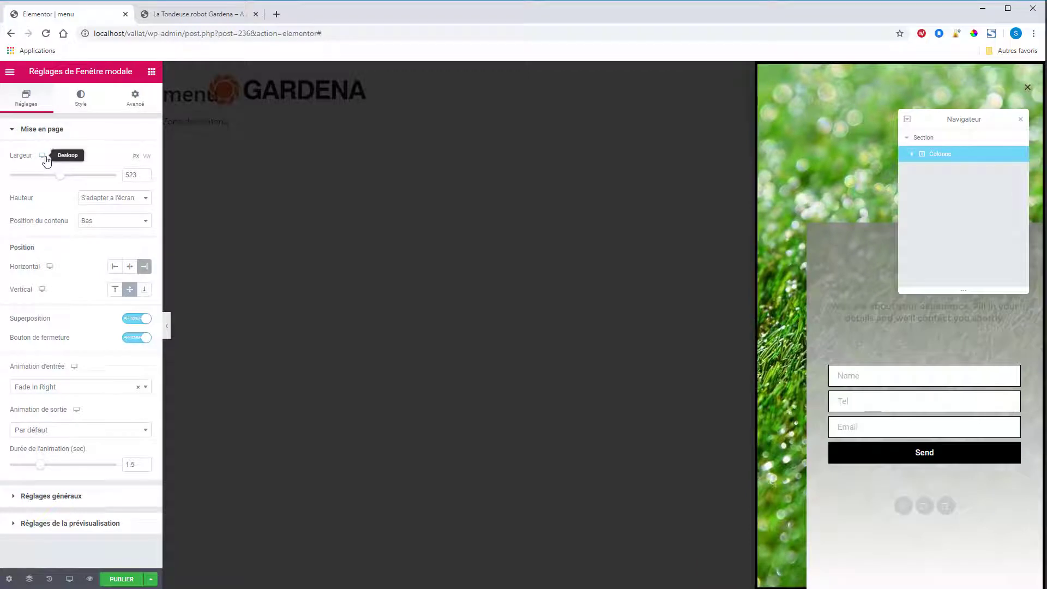
{"action": "left_click", "coordinate": [44, 158]}
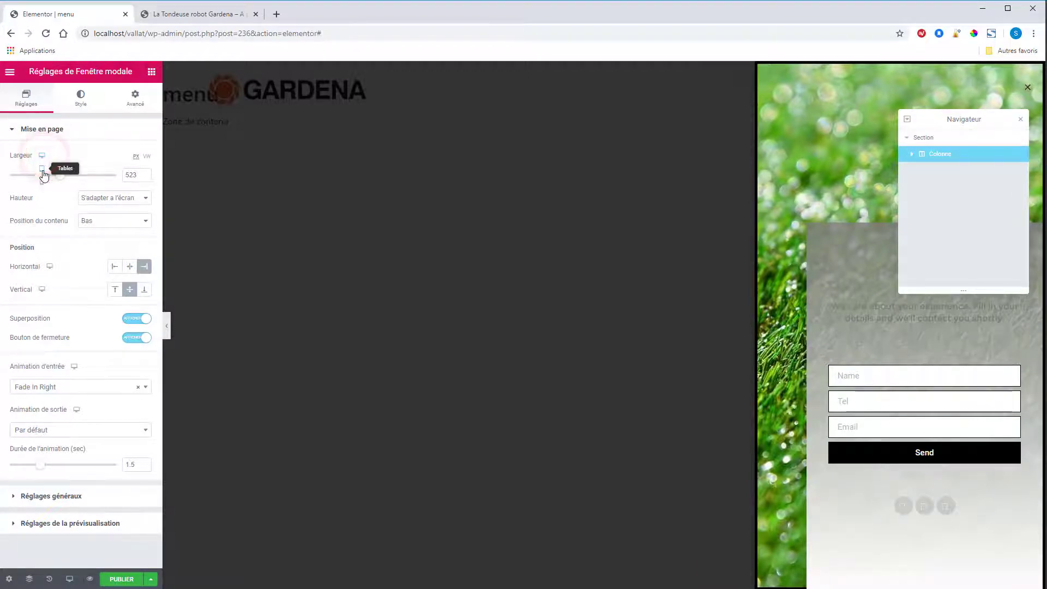
{"action": "double_click", "coordinate": [131, 175]}
{"action": "type", "text": "450"}
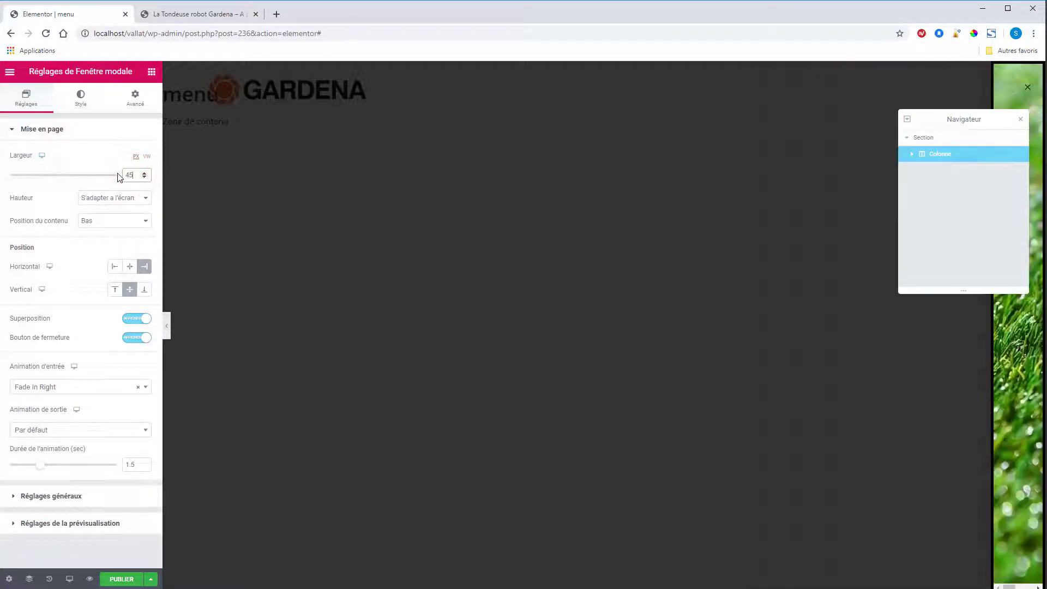
Set the popup's height to Ajuster au contenu.
{"action": "left_click", "coordinate": [143, 200]}
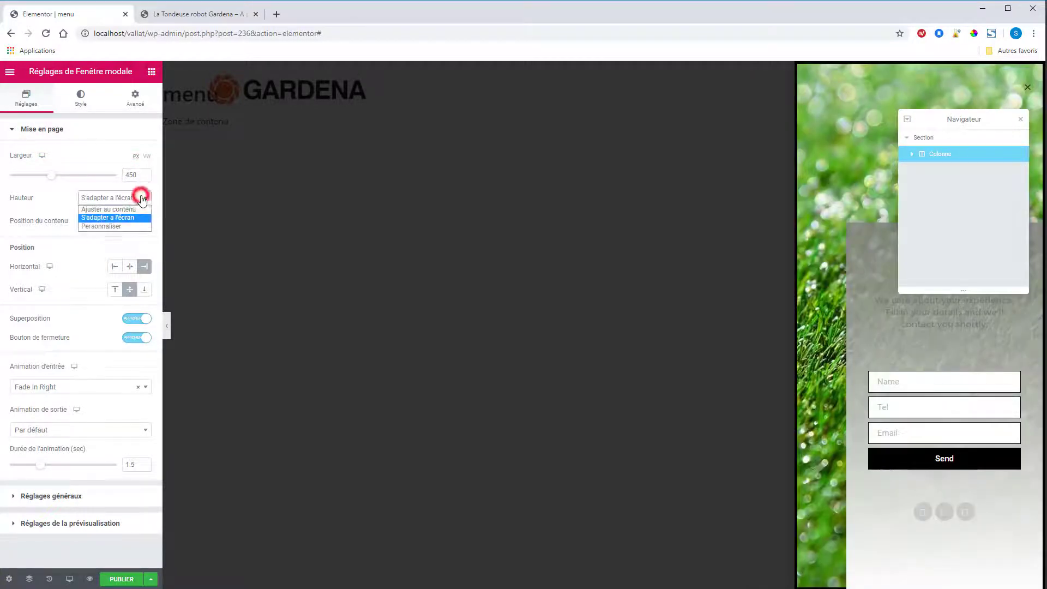
{"action": "left_click", "coordinate": [137, 209]}
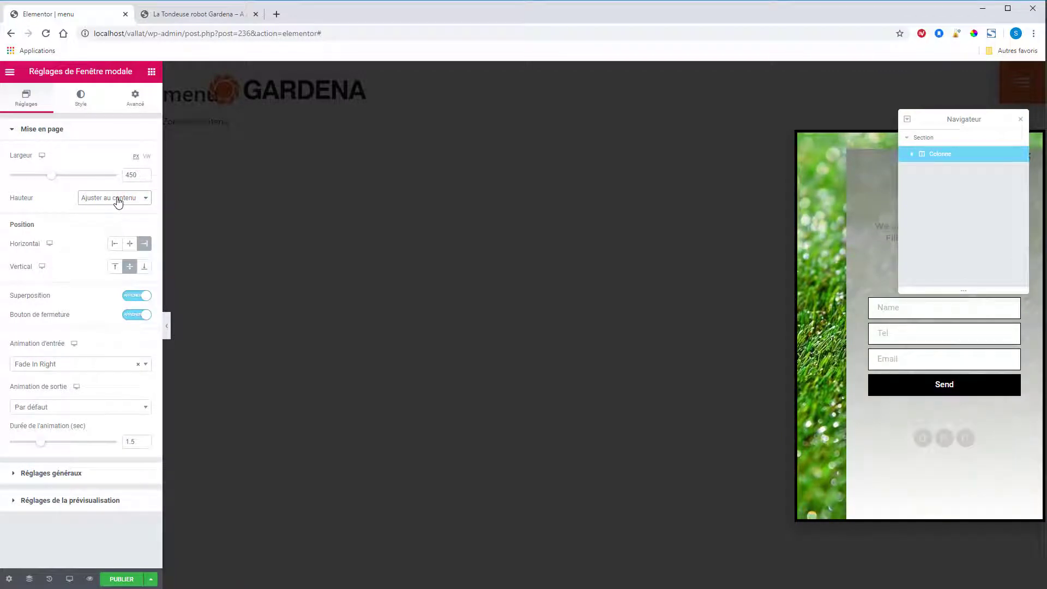
Try a custom popup height of 784 px.
{"action": "left_click", "coordinate": [118, 200]}
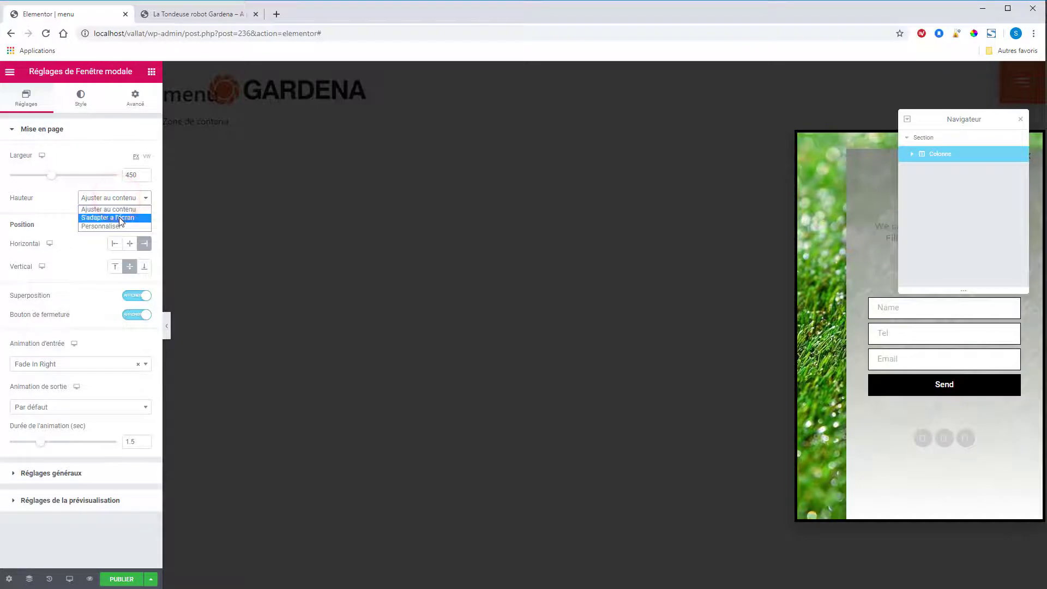
{"action": "left_click", "coordinate": [119, 226]}
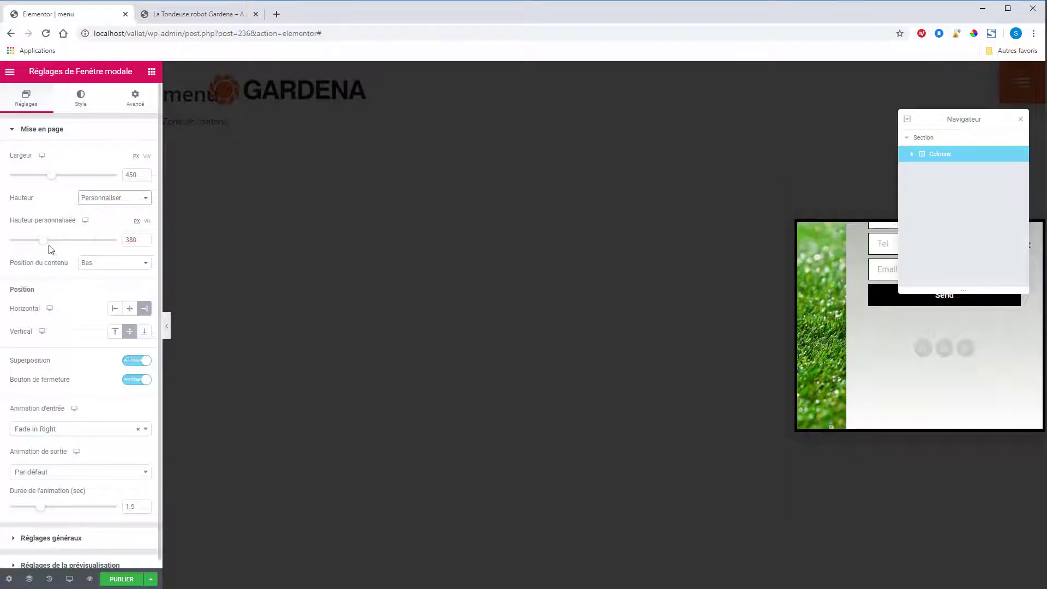
{"action": "left_click_drag", "start_coordinate": [43, 245], "coordinate": [92, 244]}
Set the popup's height to S'adapter a l'écran and its content position to Haut.
{"action": "left_click", "coordinate": [110, 196]}
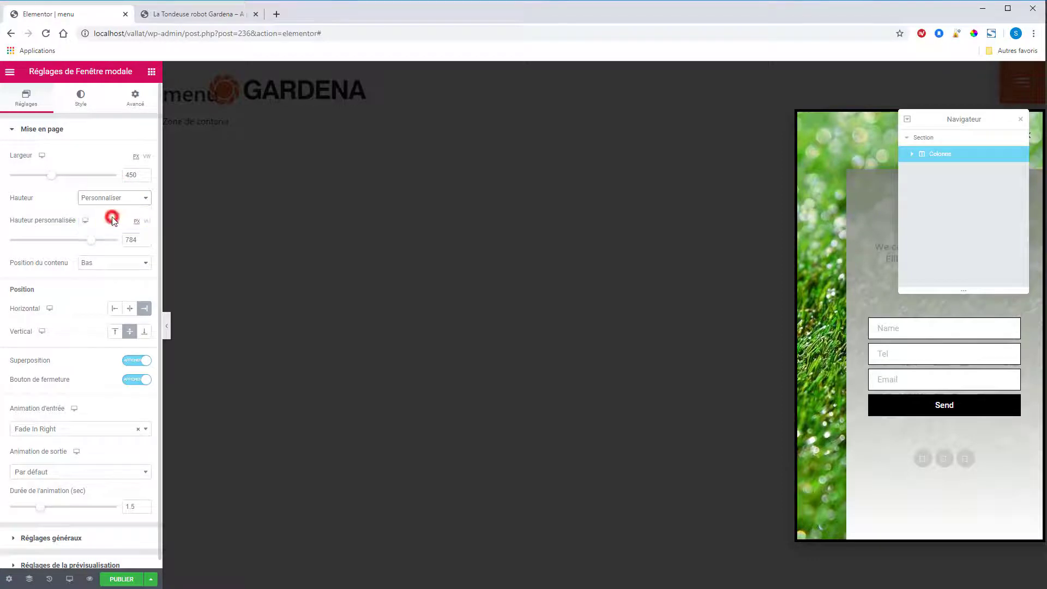
{"action": "left_click", "coordinate": [112, 218]}
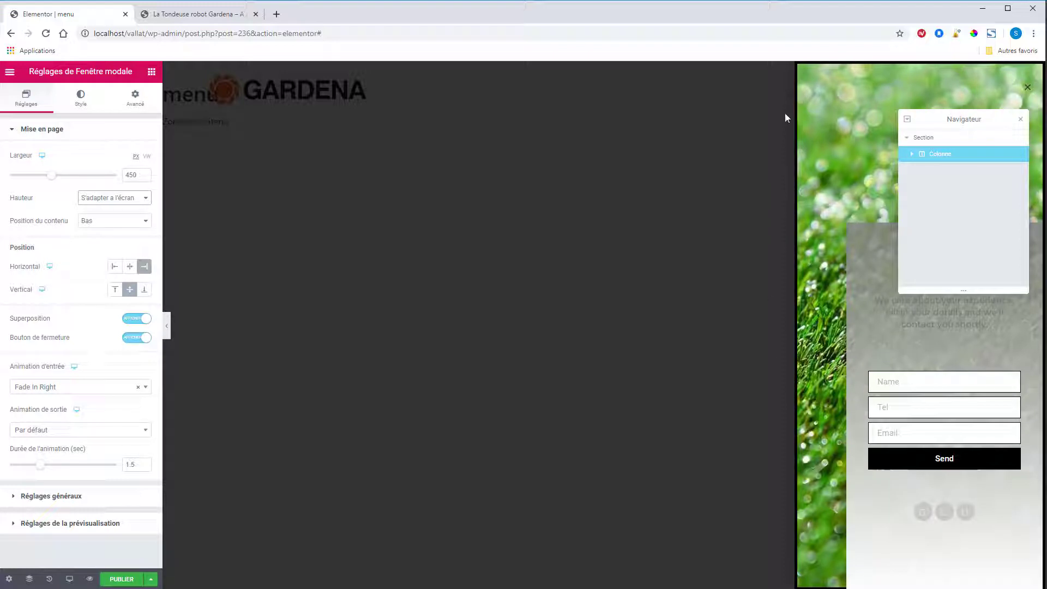
{"action": "left_click", "coordinate": [121, 221]}
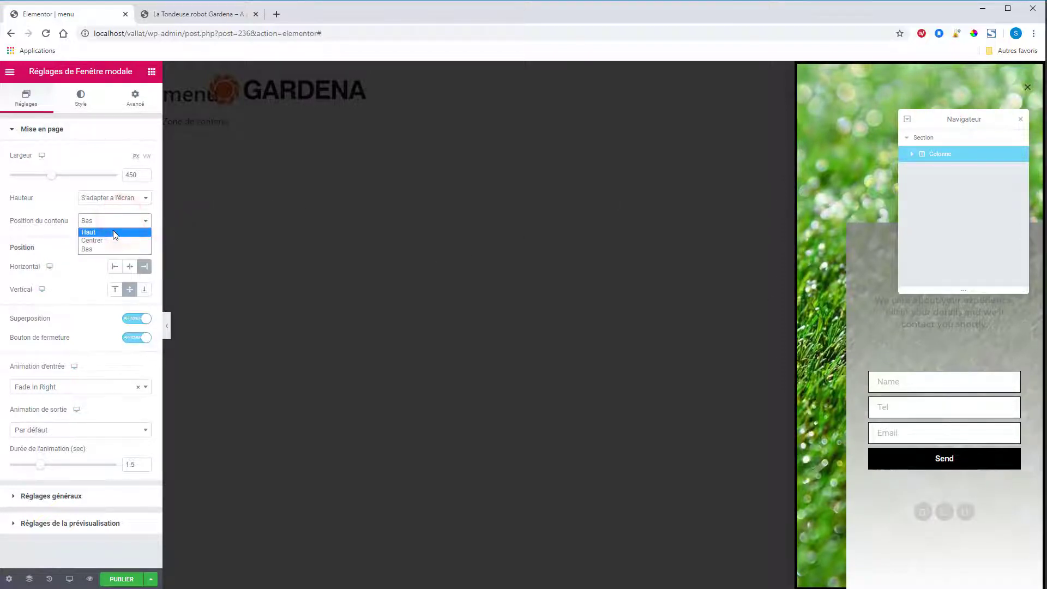
{"action": "left_click", "coordinate": [111, 238]}
{"action": "left_click", "coordinate": [112, 220]}
{"action": "left_click", "coordinate": [113, 232]}
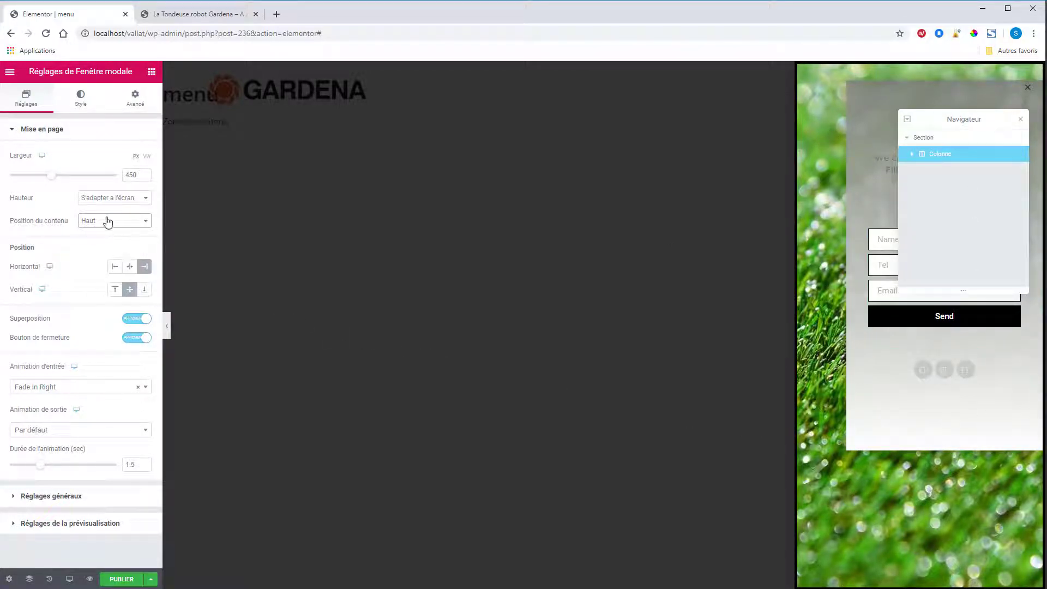
Try the popup's left and centred horizontal alignments, then restore Droite.
{"action": "left_click", "coordinate": [113, 267]}
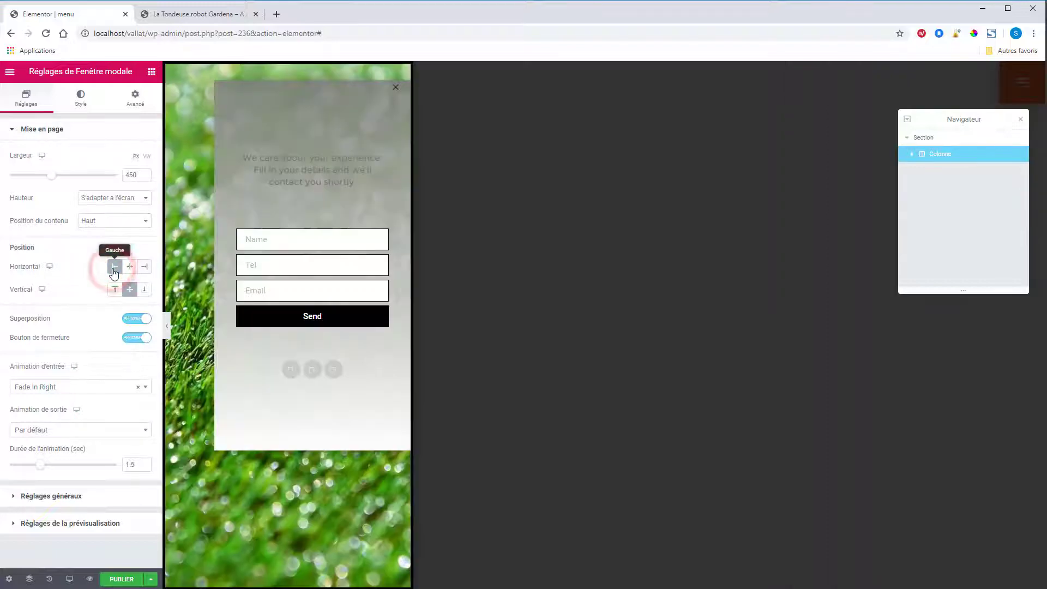
{"action": "left_click", "coordinate": [128, 267]}
{"action": "left_click", "coordinate": [144, 266]}
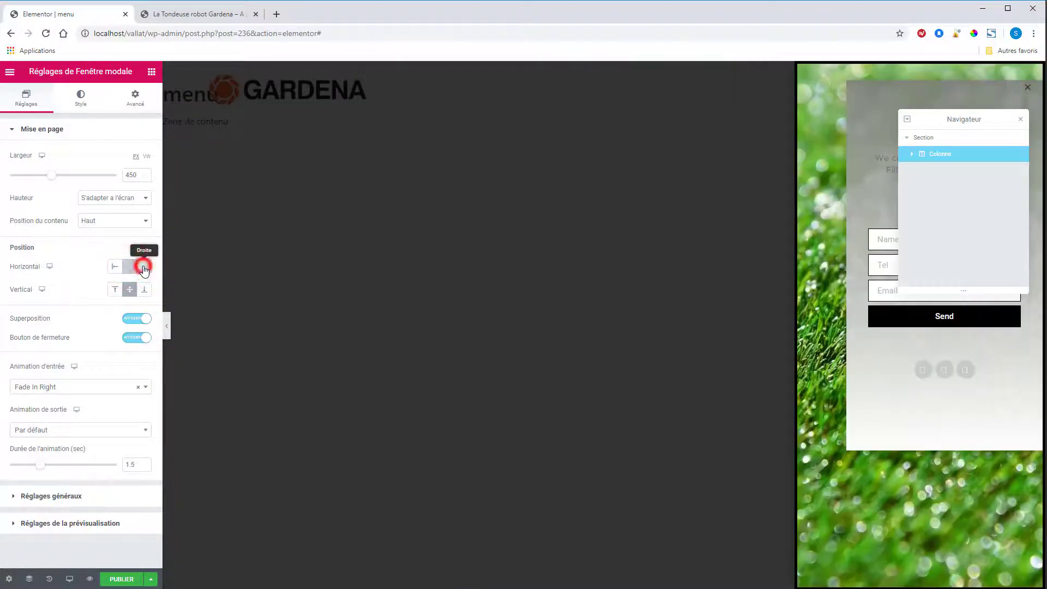
Set the popup's vertical position to top alignment.
{"action": "left_click", "coordinate": [49, 267]}
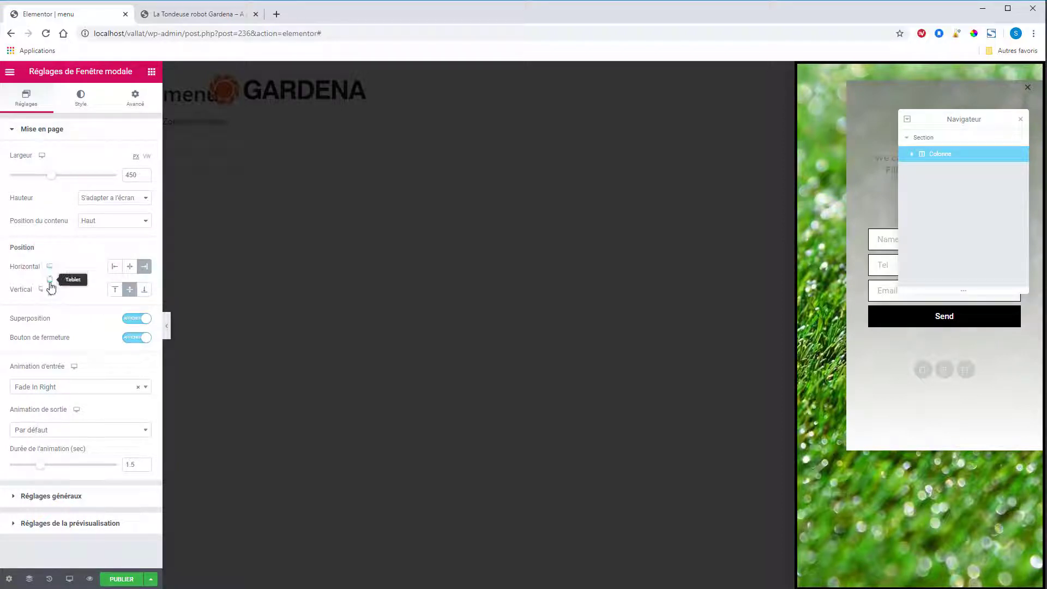
{"action": "left_click", "coordinate": [74, 251]}
{"action": "left_click", "coordinate": [137, 290]}
{"action": "left_click", "coordinate": [116, 291]}
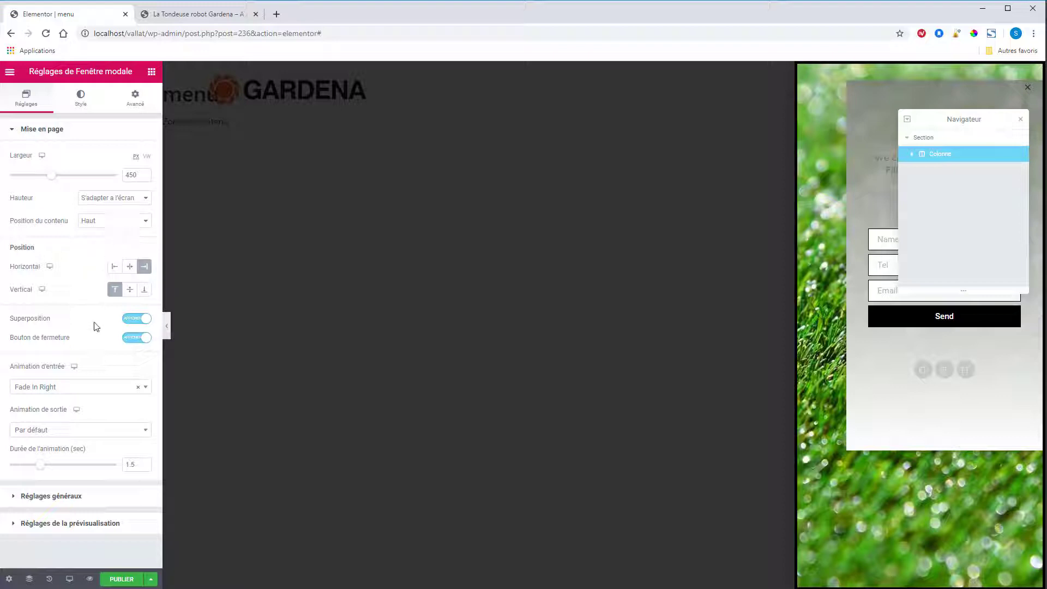
Try the popup without its Superposition overlay and without its close button, then re-enable both.
{"action": "left_click", "coordinate": [133, 318]}
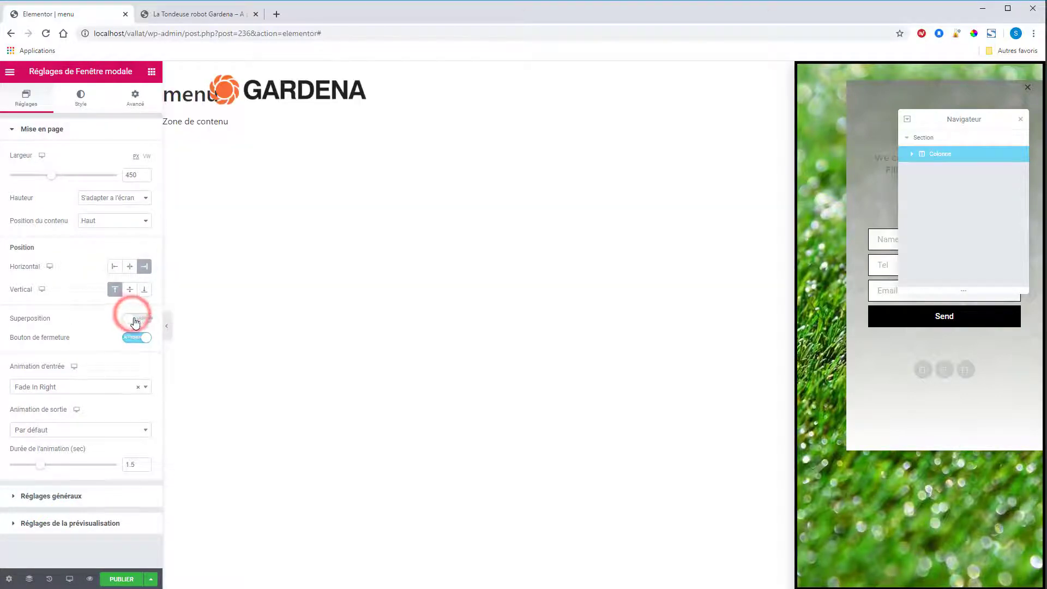
{"action": "left_click", "coordinate": [140, 321]}
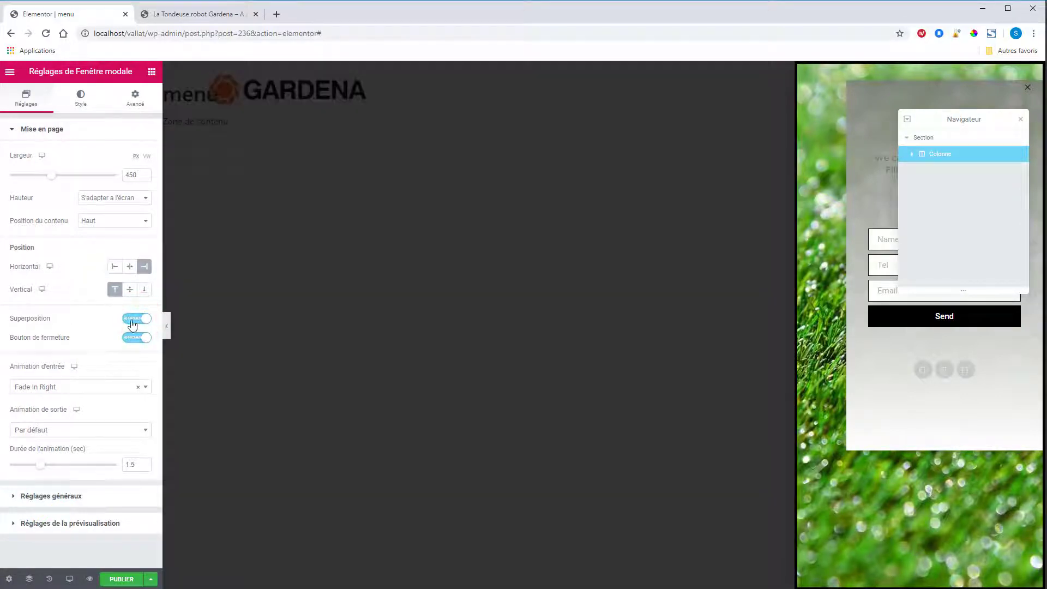
{"action": "left_click", "coordinate": [138, 319]}
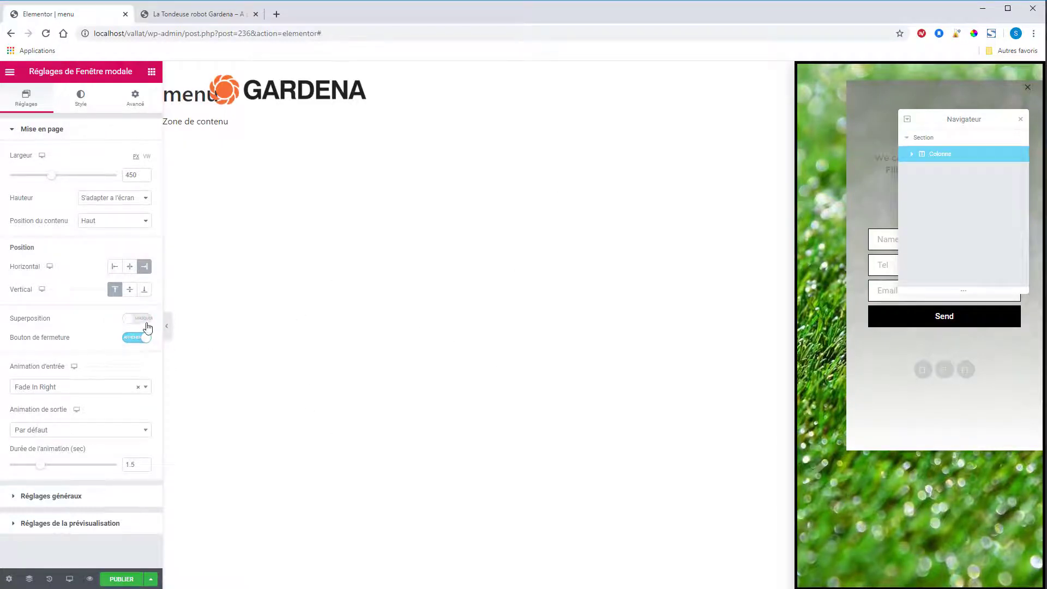
{"action": "left_click", "coordinate": [142, 321]}
{"action": "left_click", "coordinate": [134, 339]}
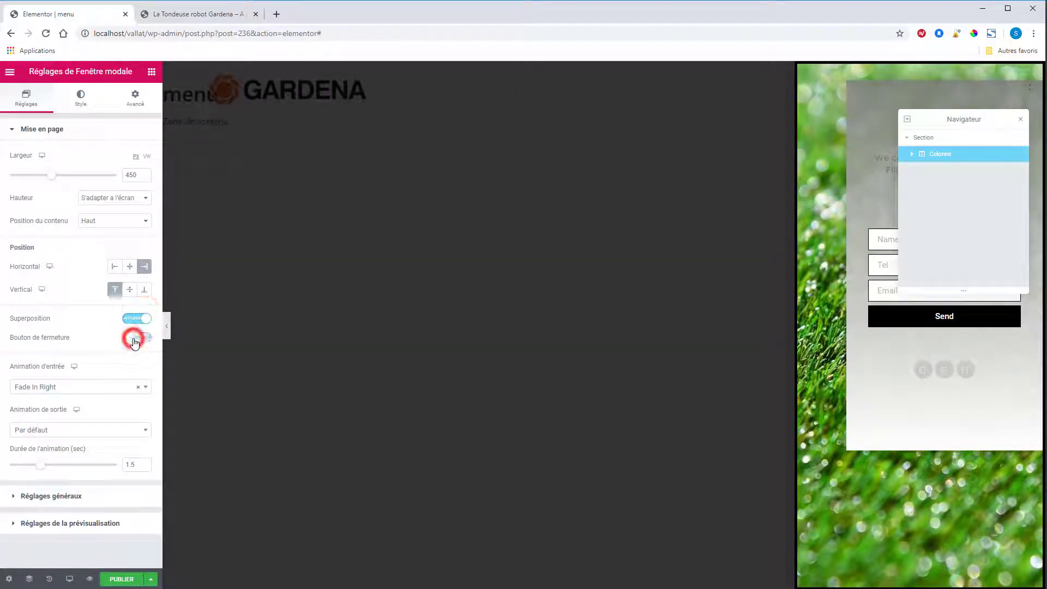
{"action": "left_click", "coordinate": [134, 341]}
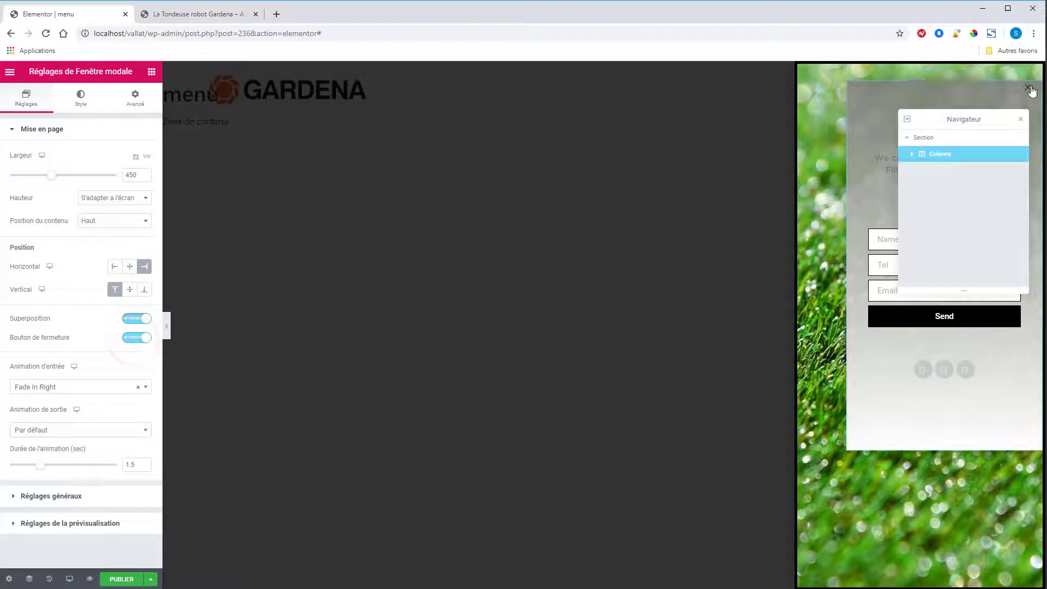
{"action": "left_click", "coordinate": [62, 387]}
{"action": "left_click", "coordinate": [63, 387]}
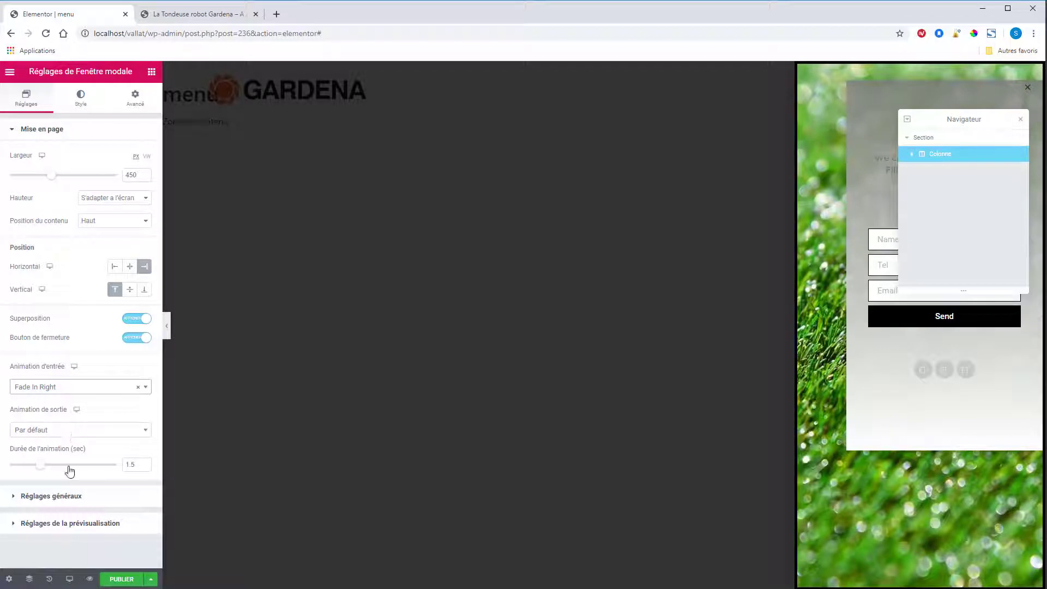
{"action": "left_click", "coordinate": [16, 496]}
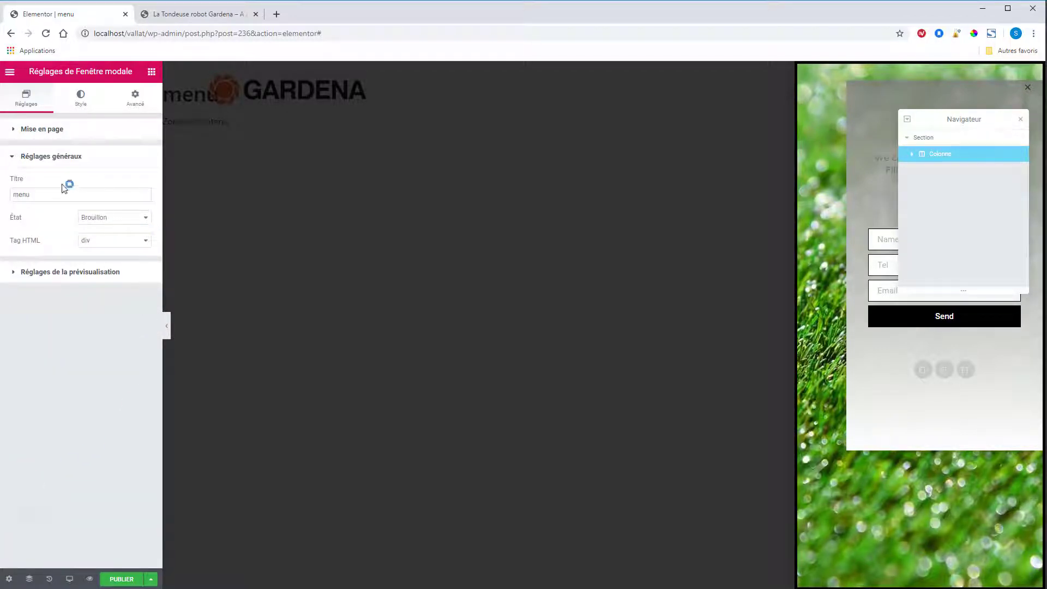
{"action": "left_click", "coordinate": [108, 220]}
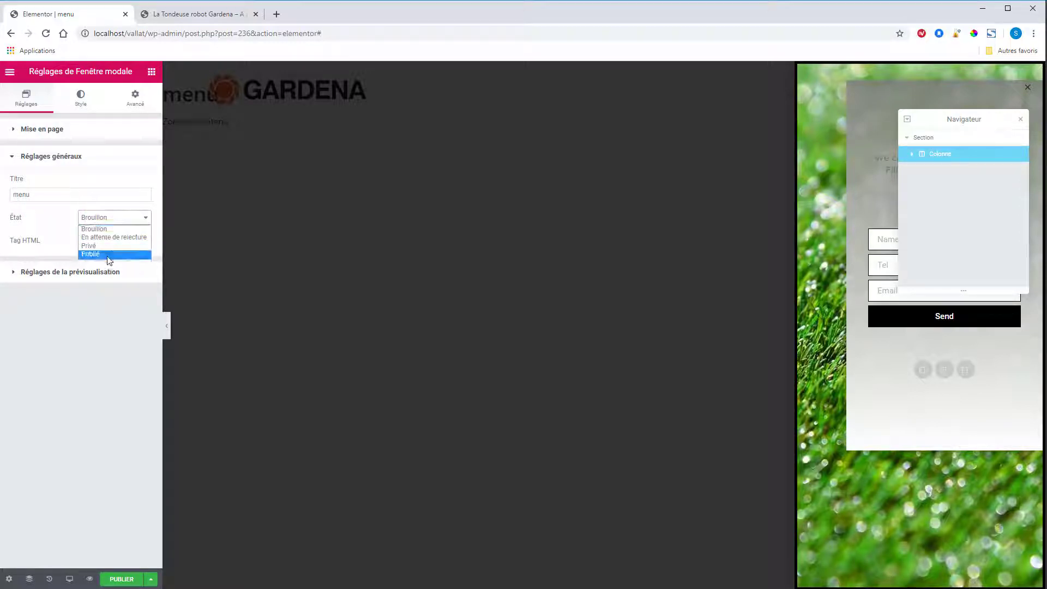
{"action": "left_click", "coordinate": [54, 216]}
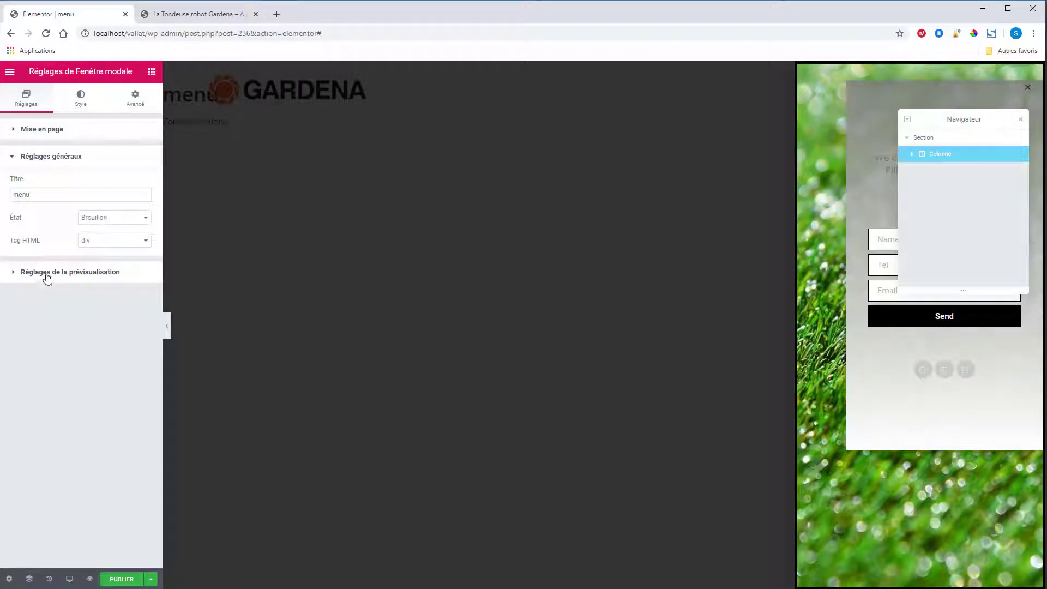
Set the popup's preview content to Page and choose the Accueil page.
{"action": "left_click", "coordinate": [18, 273]}
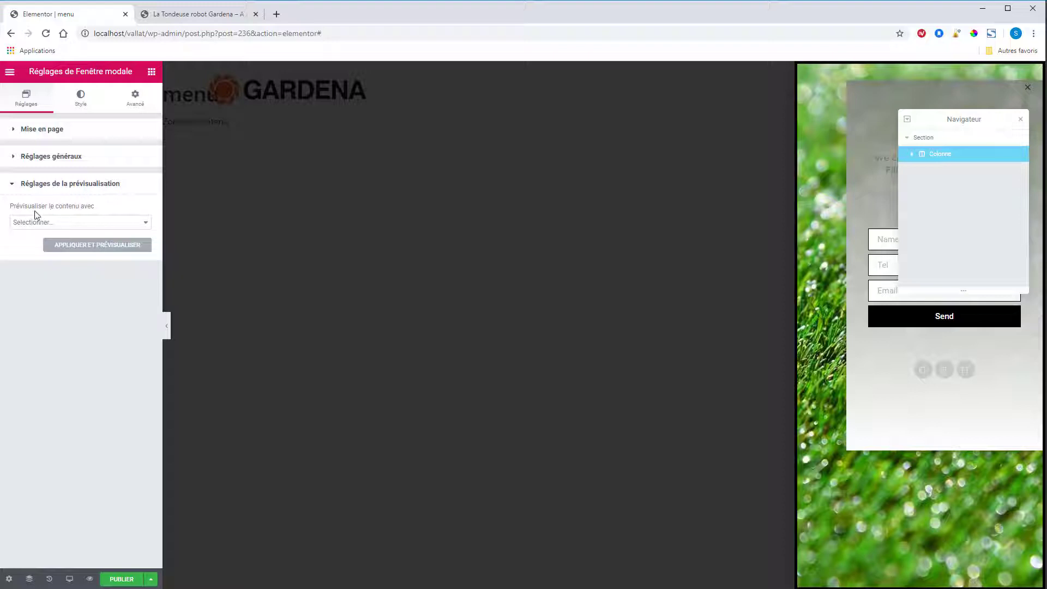
{"action": "left_click", "coordinate": [66, 222]}
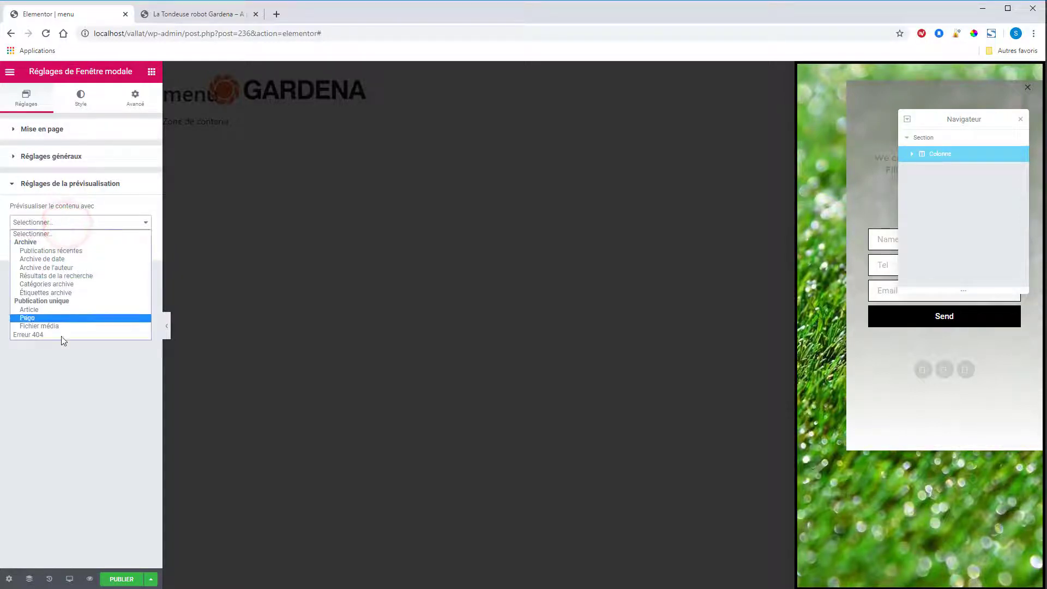
{"action": "left_click", "coordinate": [81, 205]}
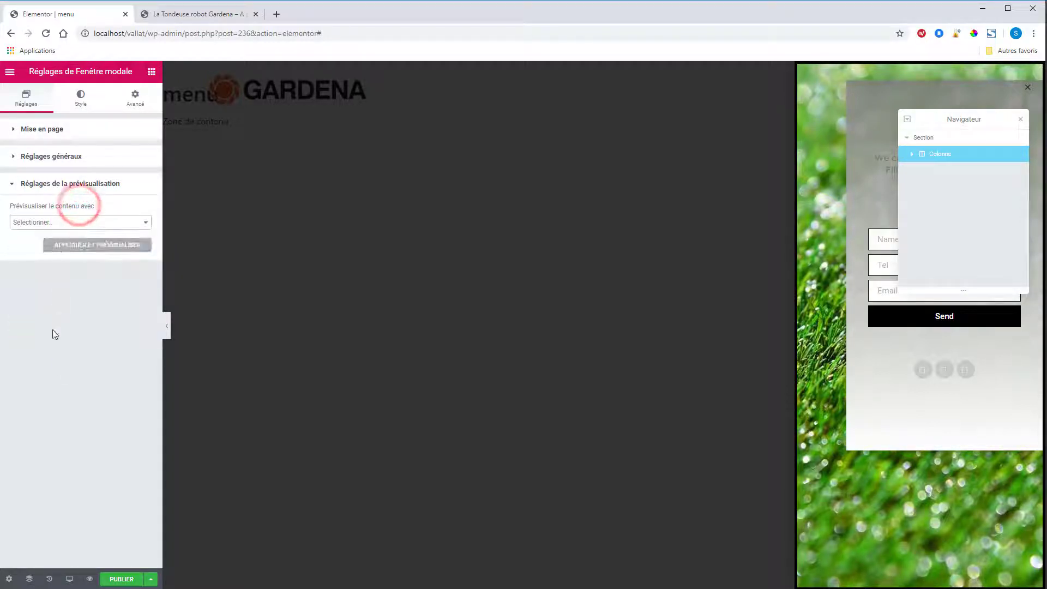
{"action": "left_click", "coordinate": [43, 222]}
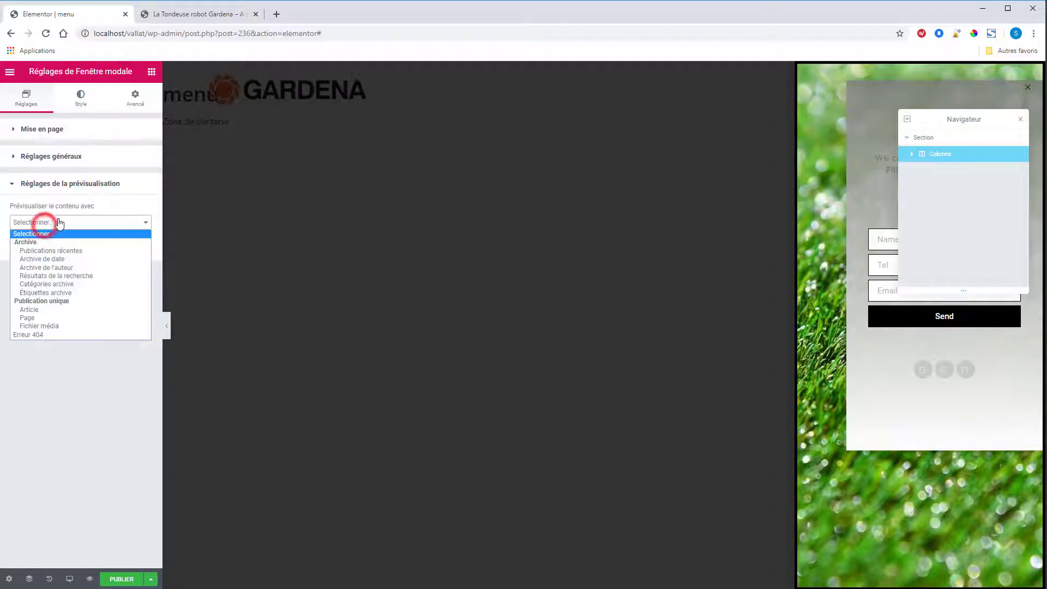
{"action": "left_click", "coordinate": [40, 318]}
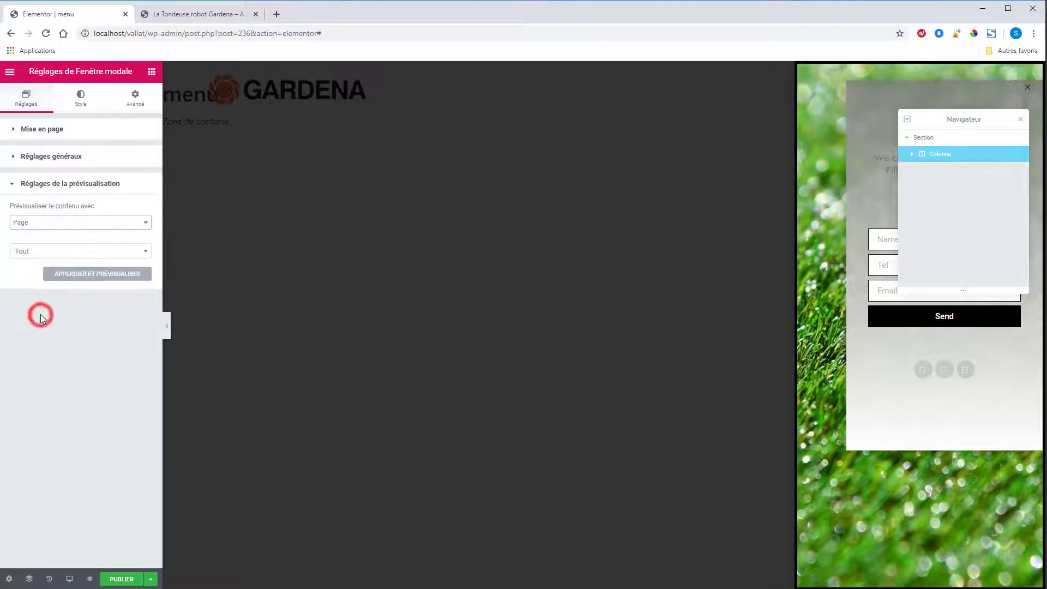
{"action": "left_click", "coordinate": [56, 251]}
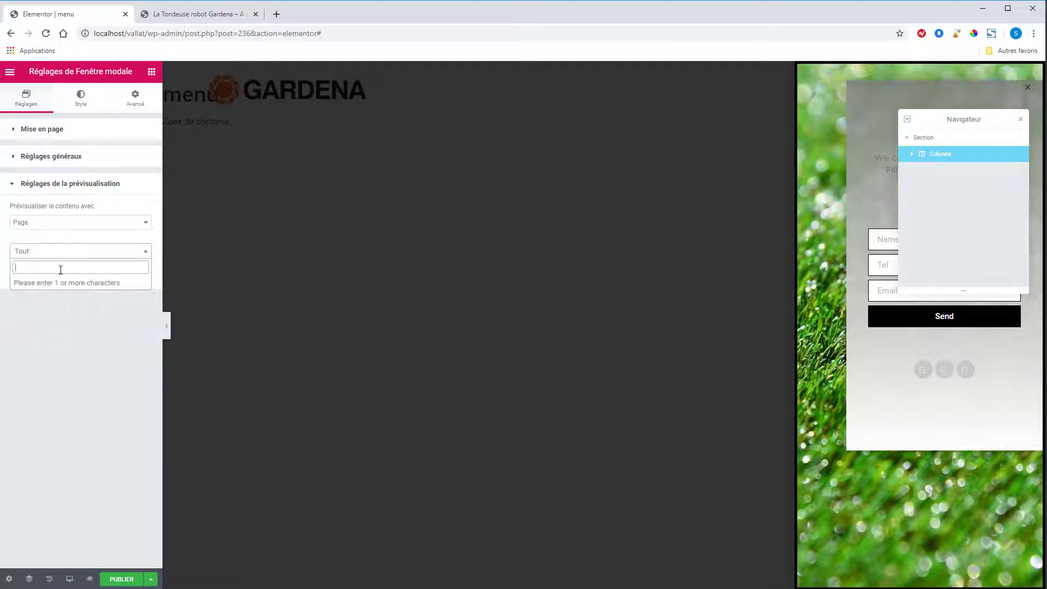
{"action": "type", "text": "ac"}
{"action": "left_click", "coordinate": [36, 297]}
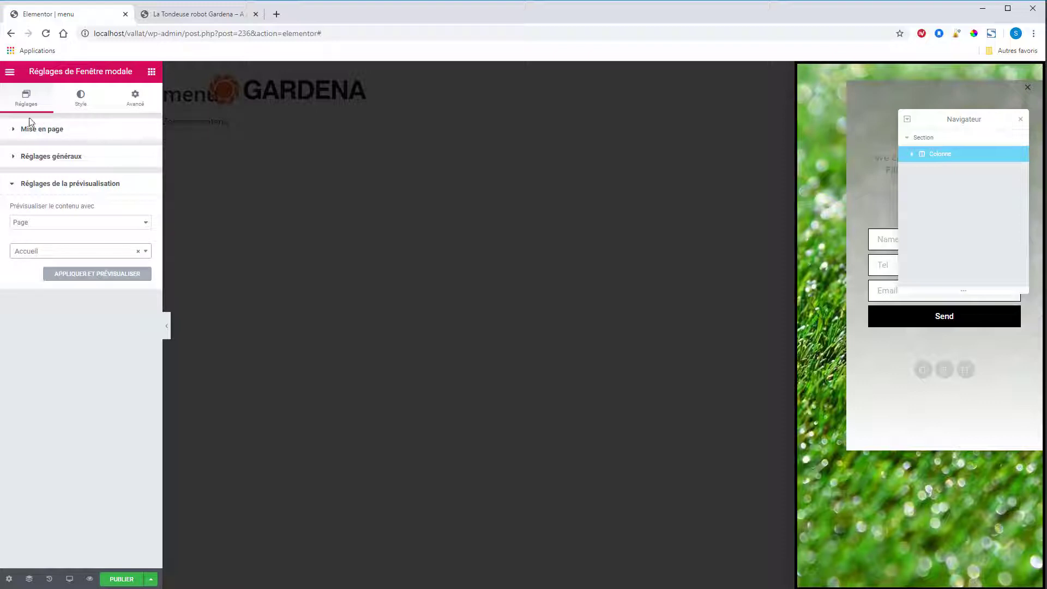
Try a popup border width of 29 on all sides, then reduce all four widths to 0.
{"action": "left_click", "coordinate": [81, 98]}
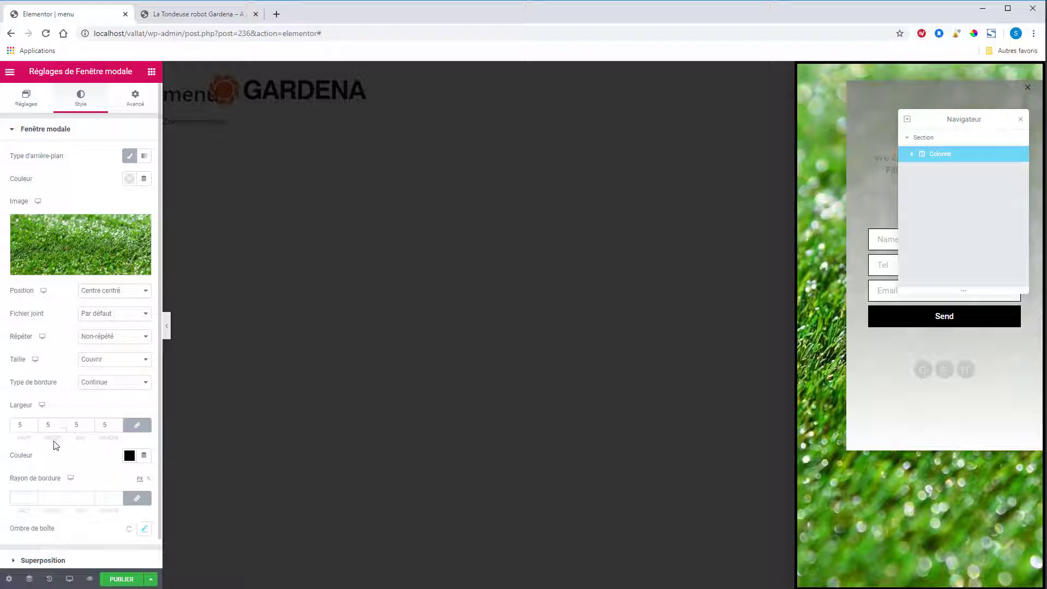
{"action": "left_click", "coordinate": [33, 423]}
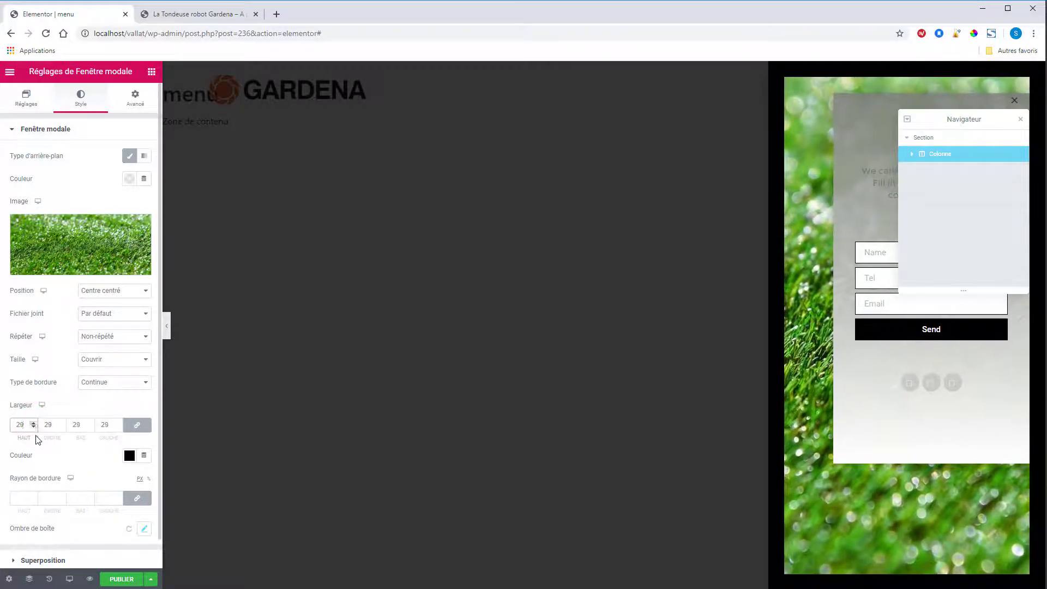
{"action": "left_click", "coordinate": [34, 427]}
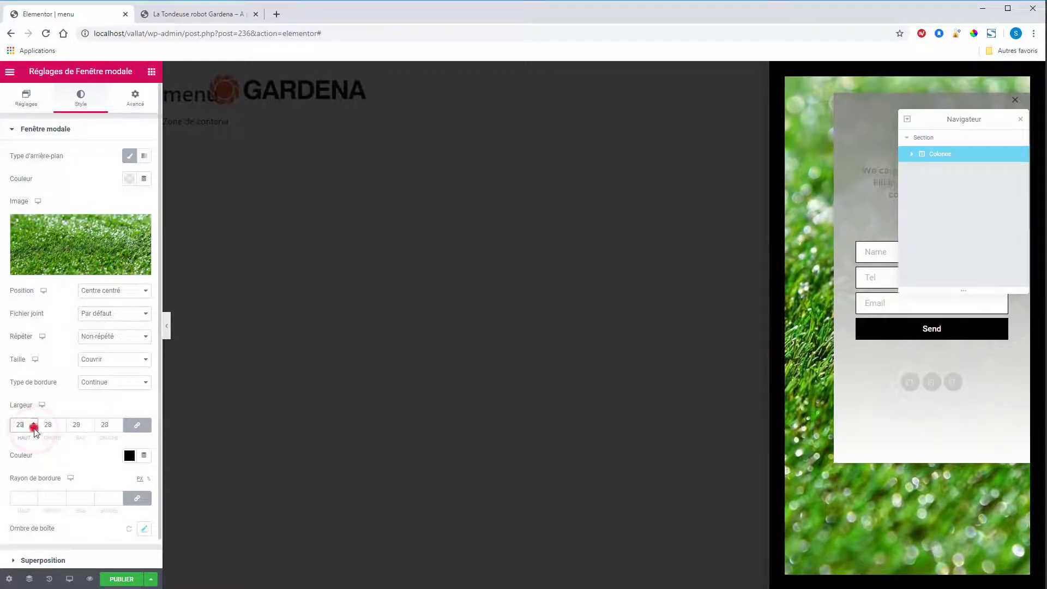
{"action": "left_click", "coordinate": [34, 427]}
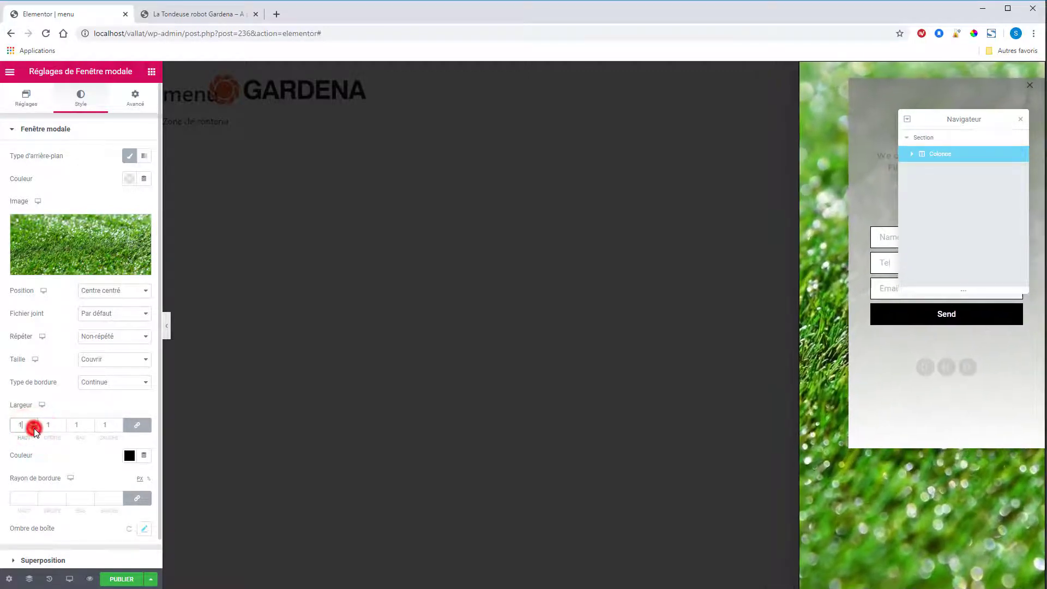
{"action": "left_click", "coordinate": [34, 423]}
{"action": "left_click", "coordinate": [34, 427]}
Unlink the popup's border widths and set only the Gauche border to 2.
{"action": "left_click", "coordinate": [135, 424]}
{"action": "left_click", "coordinate": [100, 425]}
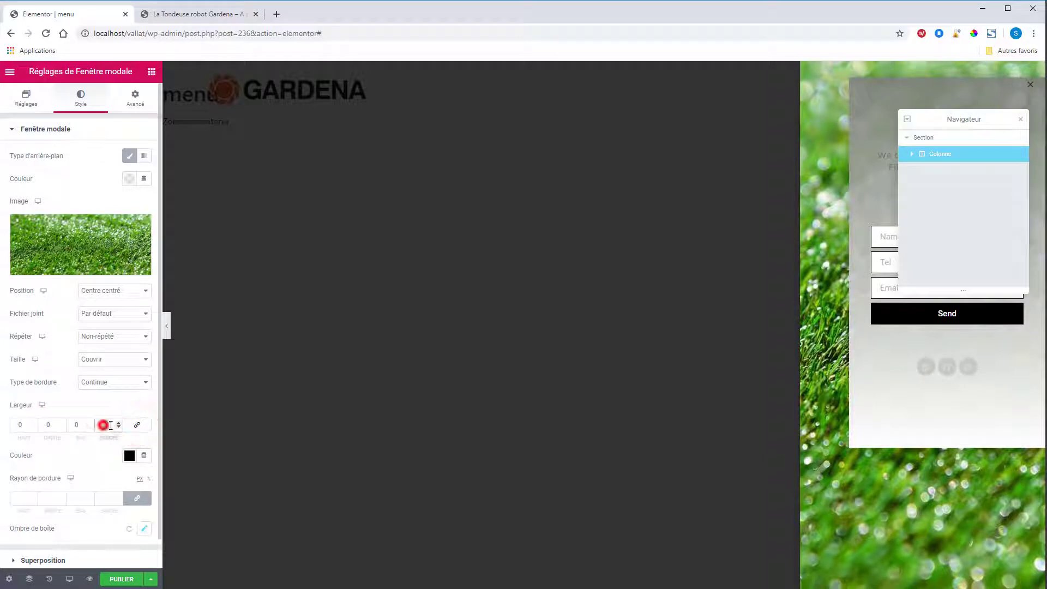
{"action": "type", "text": "2"}
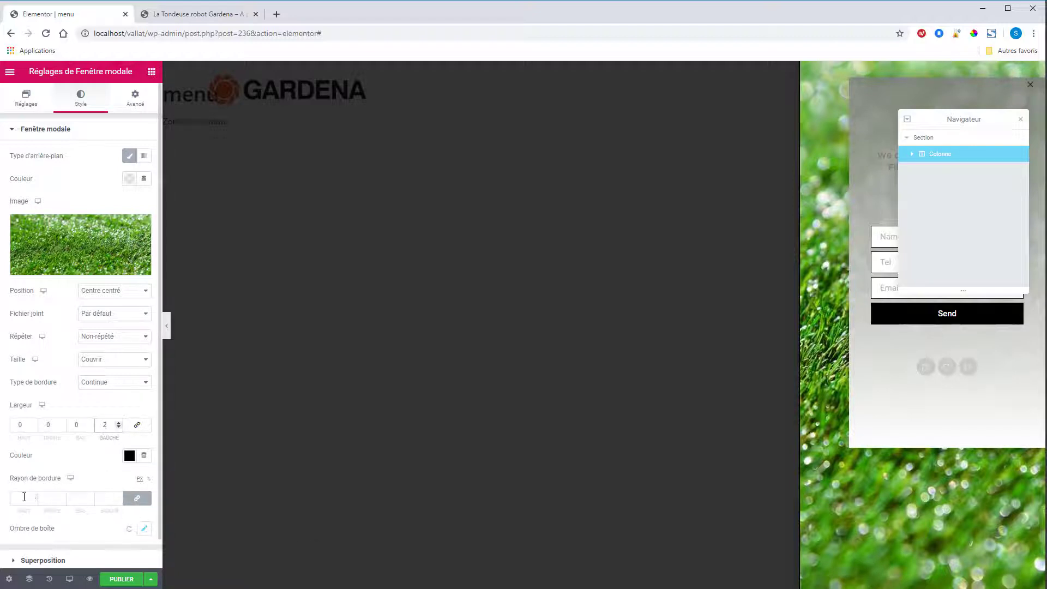
Try a light blue overlay colour for the popup, then set it to grey, rgba(122, 122, 122, 1).
{"action": "left_click", "coordinate": [30, 530]}
{"action": "left_click", "coordinate": [43, 561]}
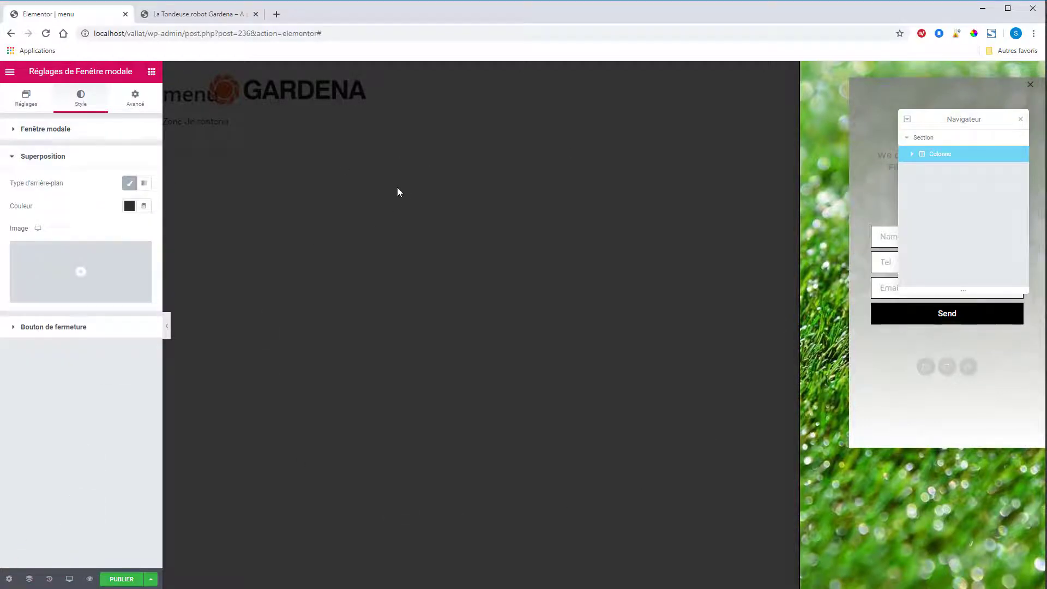
{"action": "left_click", "coordinate": [130, 205]}
{"action": "left_click", "coordinate": [78, 233]}
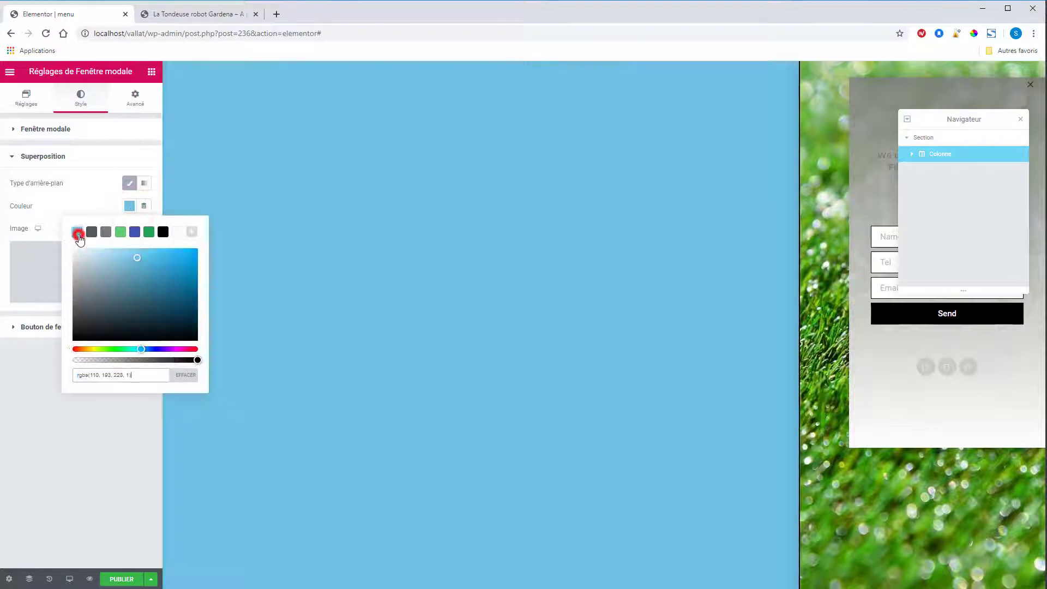
{"action": "left_click", "coordinate": [109, 233]}
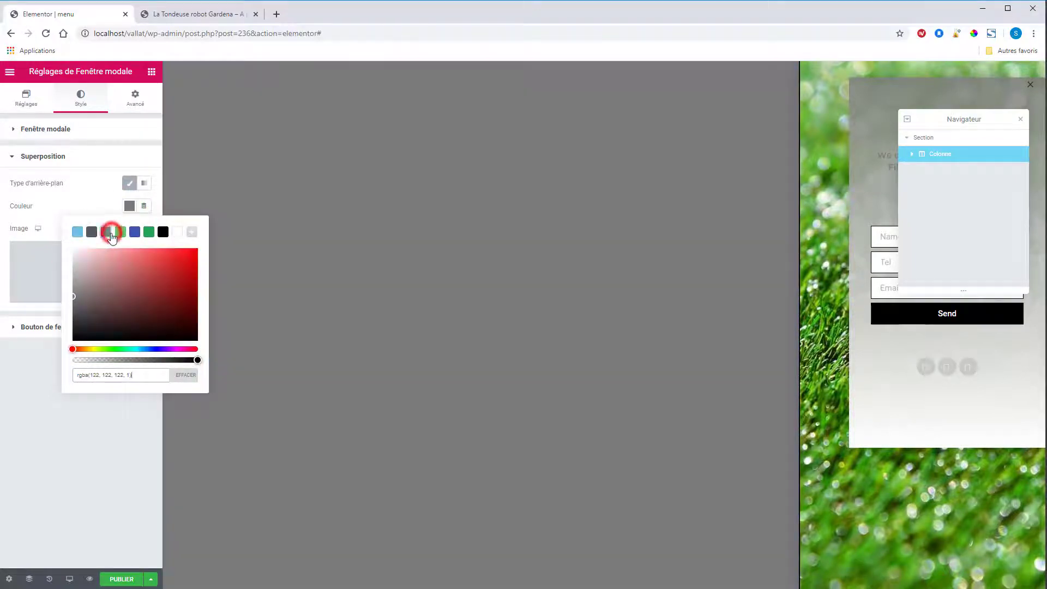
Lower the popup overlay colour's opacity to about 0.88, keeping the grey rgba(122, 122, 122).
{"action": "left_click", "coordinate": [96, 208]}
{"action": "left_click", "coordinate": [129, 207]}
{"action": "mouse_move", "coordinate": [197, 361]}
{"action": "left_mouse_down"}
{"action": "mouse_move", "coordinate": [147, 360]}
{"action": "mouse_move", "coordinate": [203, 361]}
{"action": "mouse_move", "coordinate": [184, 360]}
{"action": "left_mouse_up"}
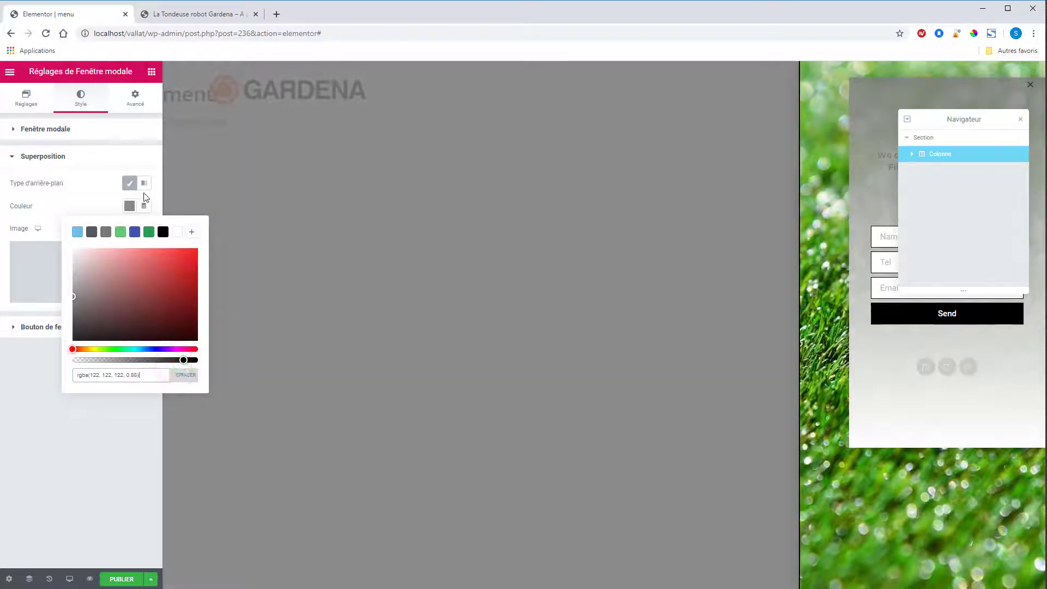
In the popup's advanced settings, set the selector that opens it (Ouvrir via un sélecteur) to #btmenu.
{"action": "left_click", "coordinate": [138, 96]}
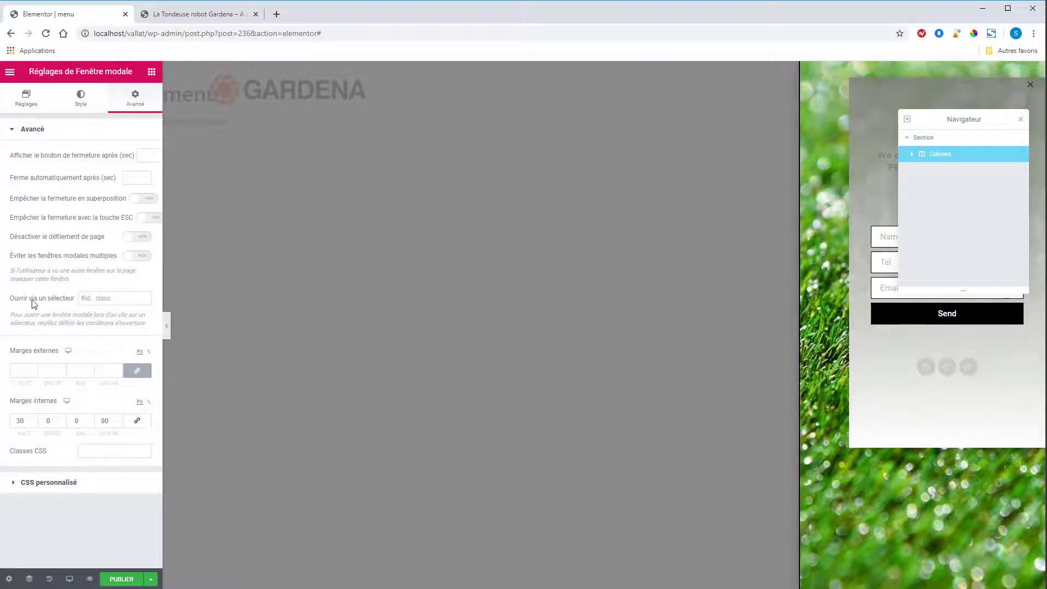
{"action": "left_click", "coordinate": [91, 297]}
{"action": "type", "text": "u"}
{"action": "triple_click", "coordinate": [114, 297]}
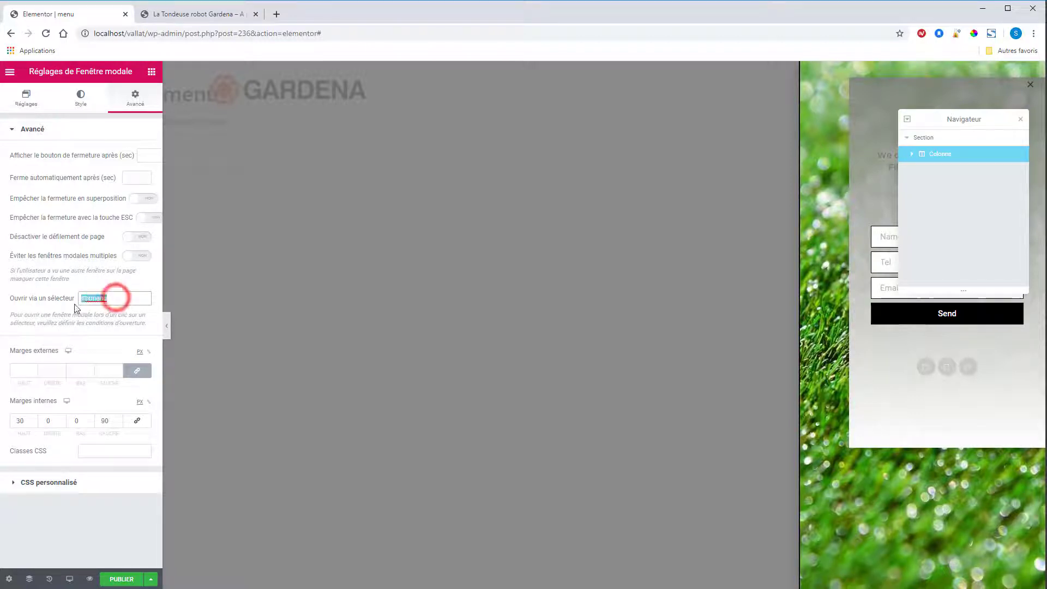
Unlink the popup's outer margins (Marges externes), try a top margin of 24, then reset it to 0.
{"action": "left_click", "coordinate": [130, 372]}
{"action": "left_click", "coordinate": [33, 370]}
{"action": "left_click", "coordinate": [33, 370]}
{"action": "left_click", "coordinate": [33, 371]}
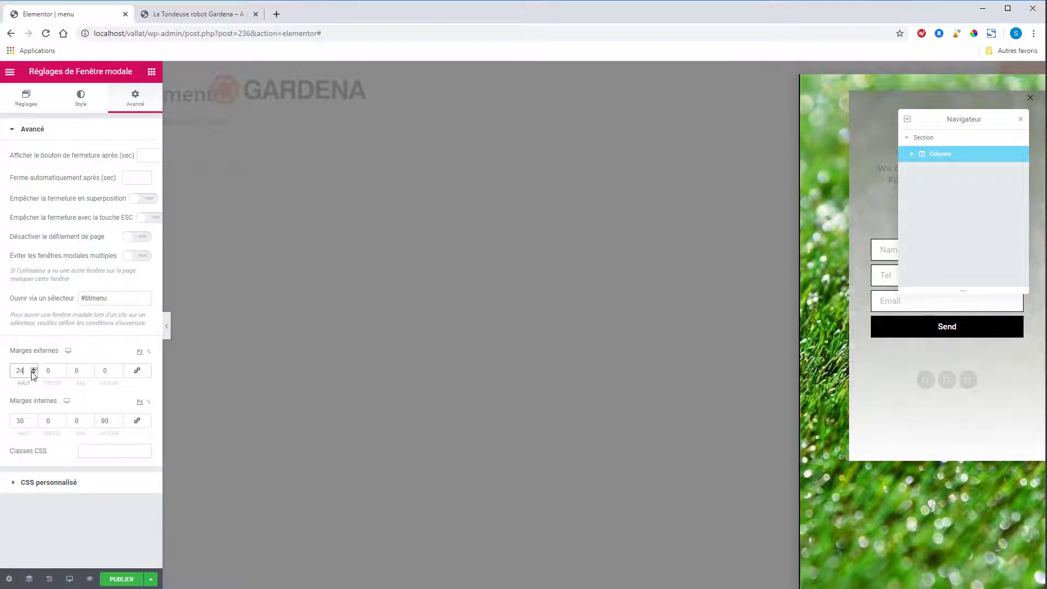
{"action": "left_click", "coordinate": [33, 374]}
{"action": "left_click", "coordinate": [20, 371]}
{"action": "type", "text": "0"}
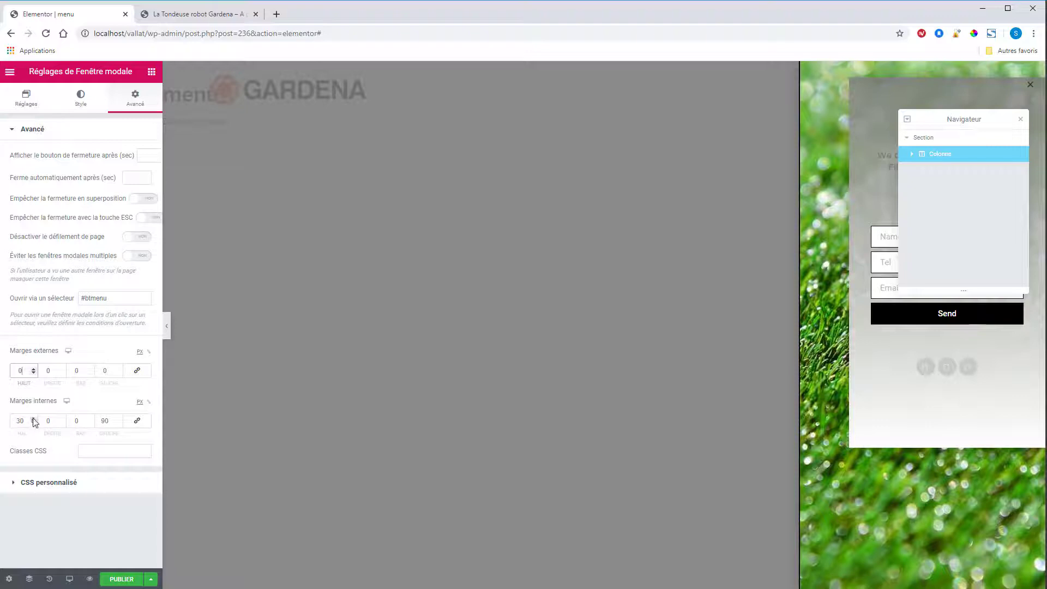
Set the popup's top inner margin (Marges internes, Haut) to 67 px.
{"action": "left_click_drag", "start_coordinate": [33, 419], "coordinate": [33, 419]}
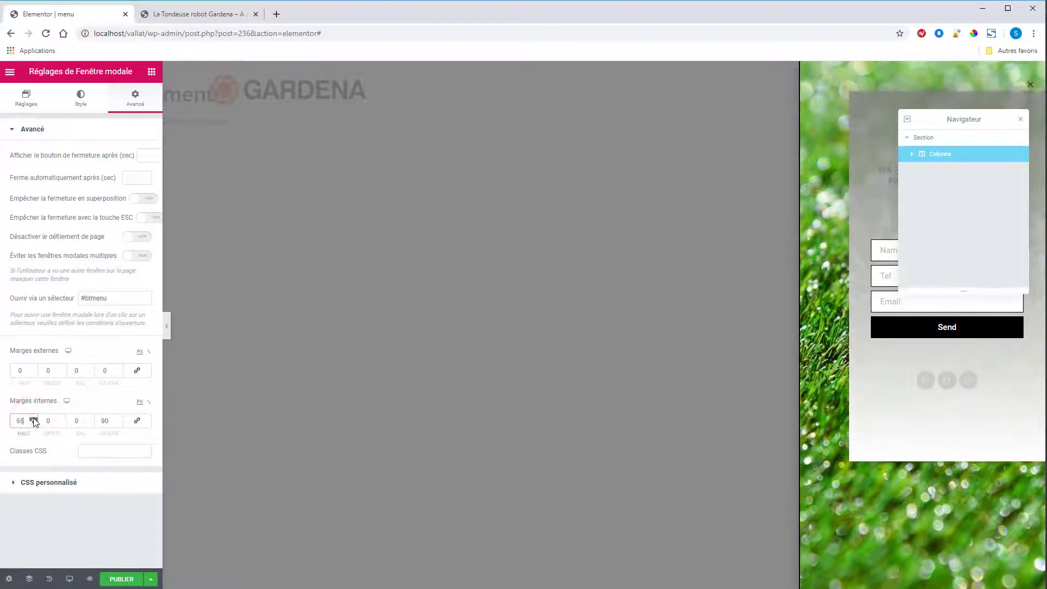
{"action": "left_click", "coordinate": [33, 419]}
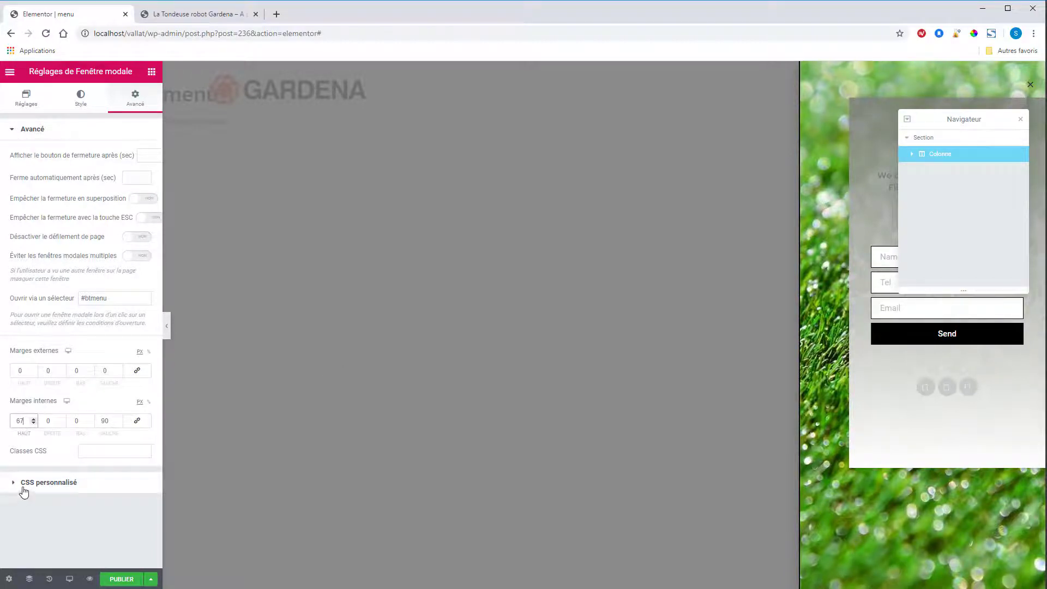
Publish the popup with the condition Inclure Dans tout le site, leaving all triggers and advanced rules off.
{"action": "left_click", "coordinate": [122, 580]}
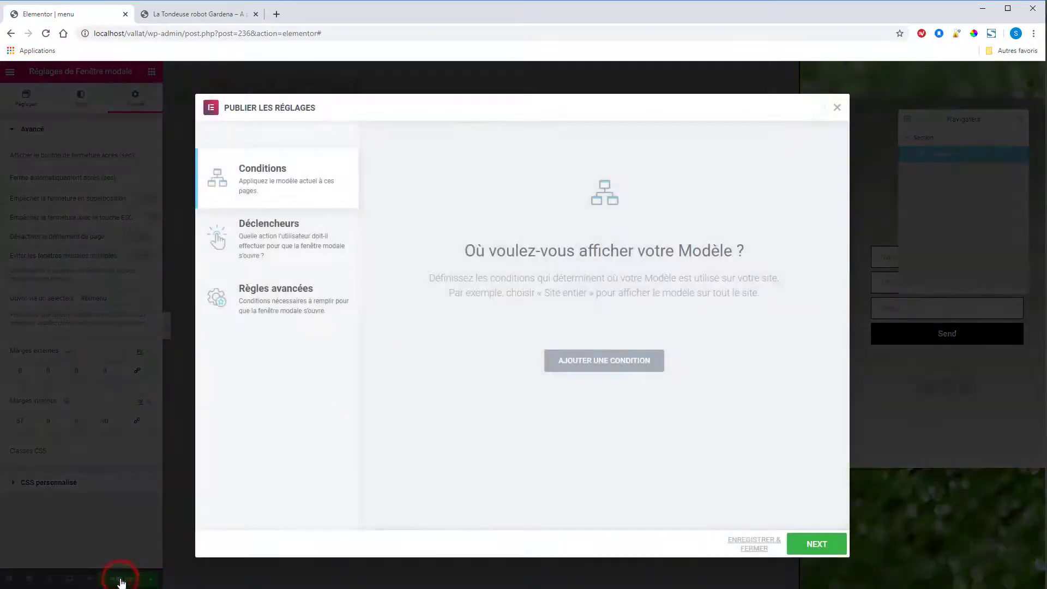
{"action": "left_click", "coordinate": [596, 360]}
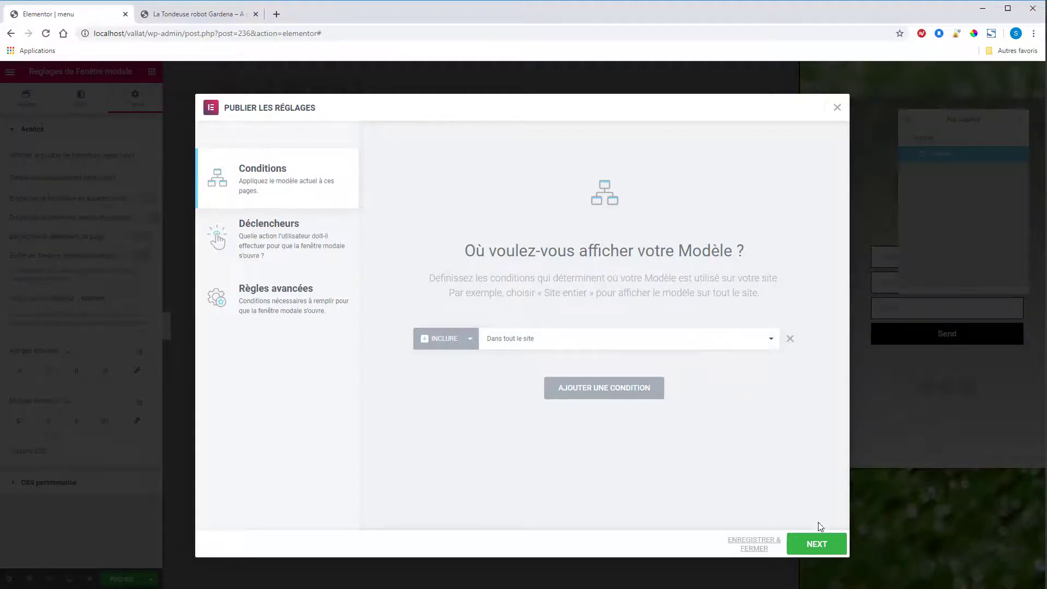
{"action": "left_click", "coordinate": [816, 543]}
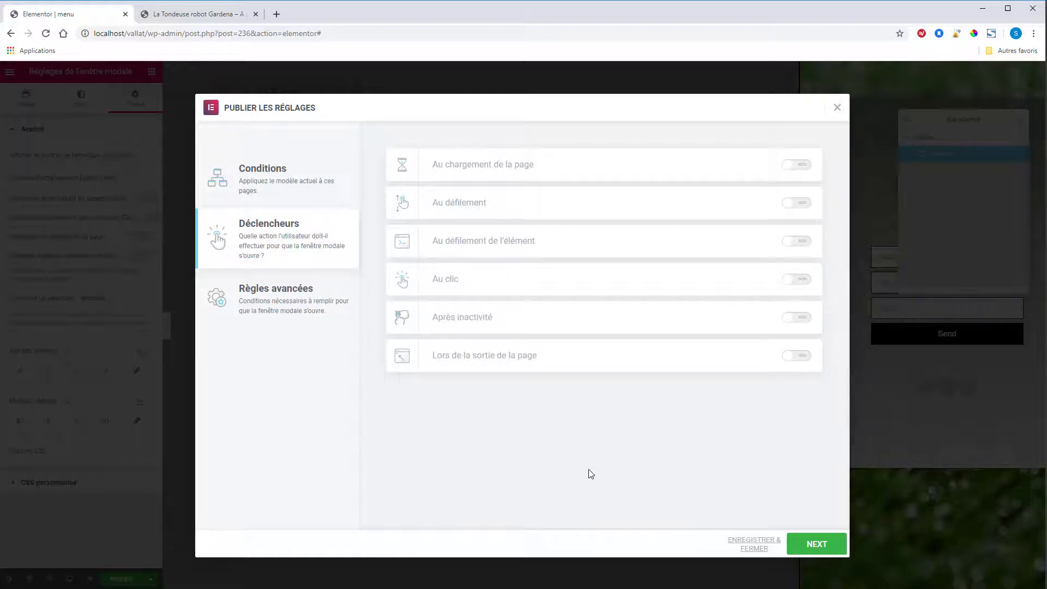
{"action": "left_click", "coordinate": [299, 300]}
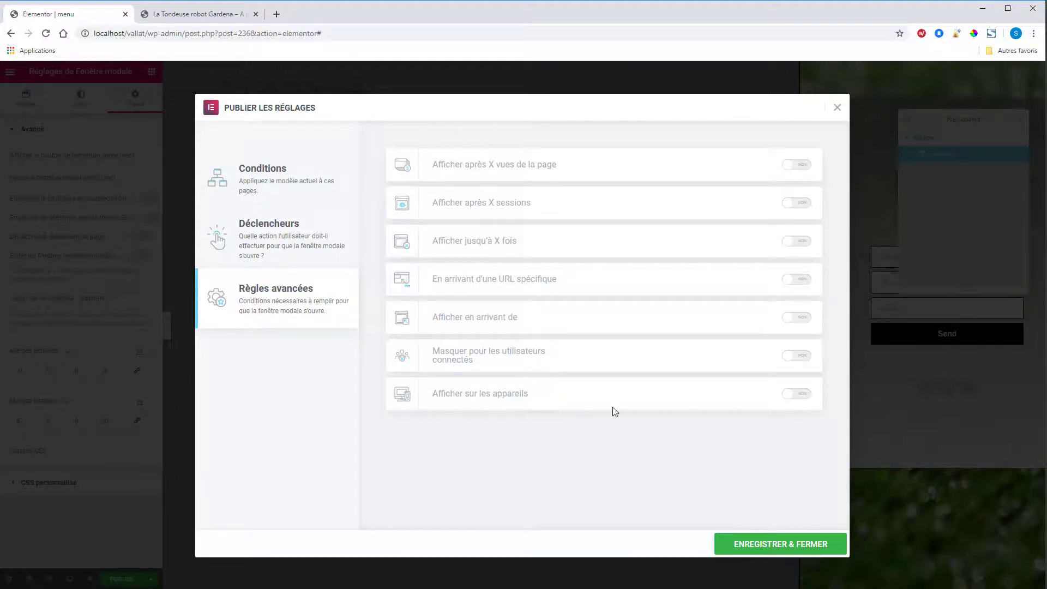
{"action": "left_click", "coordinate": [784, 545]}
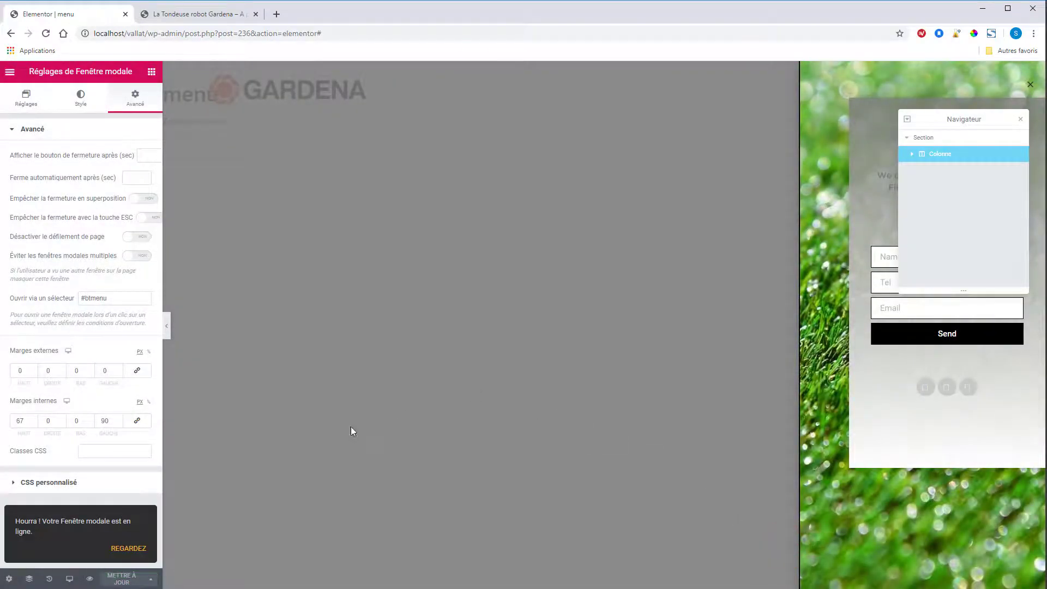
Copy the popup's #btmenu selector, leave the popup editor and open the Entete header template in Elementor.
{"action": "left_click_drag", "start_coordinate": [123, 298], "coordinate": [81, 299]}
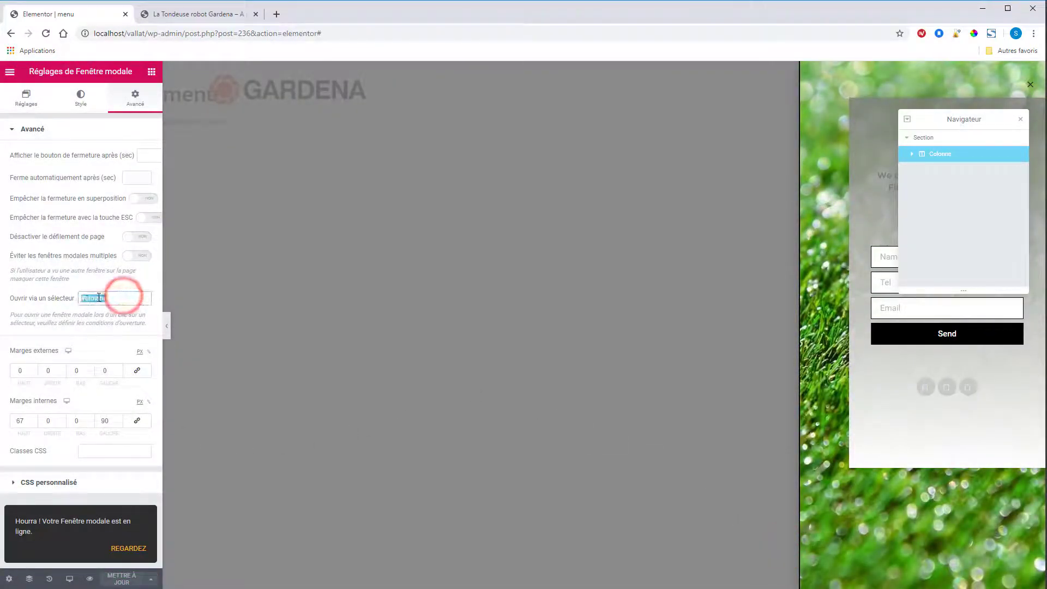
{"action": "left_click", "coordinate": [8, 71]}
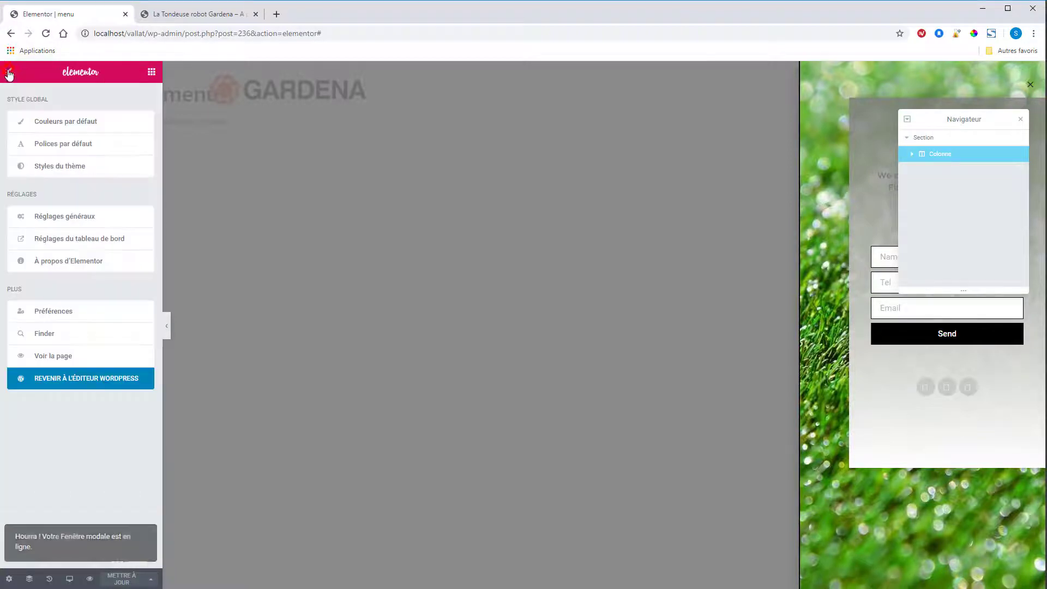
{"action": "left_click", "coordinate": [69, 385]}
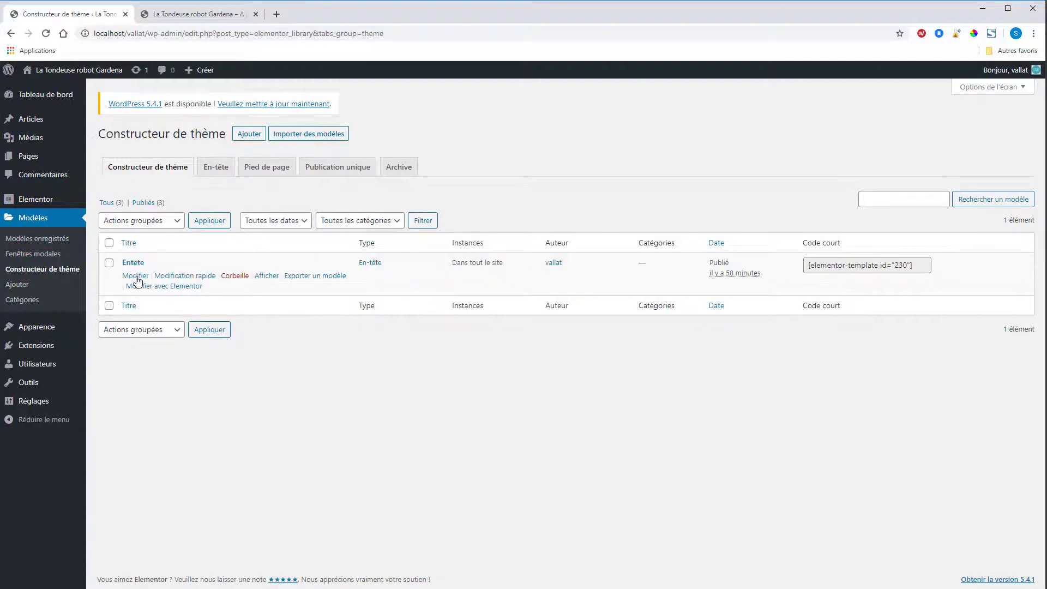
{"action": "left_click", "coordinate": [184, 286]}
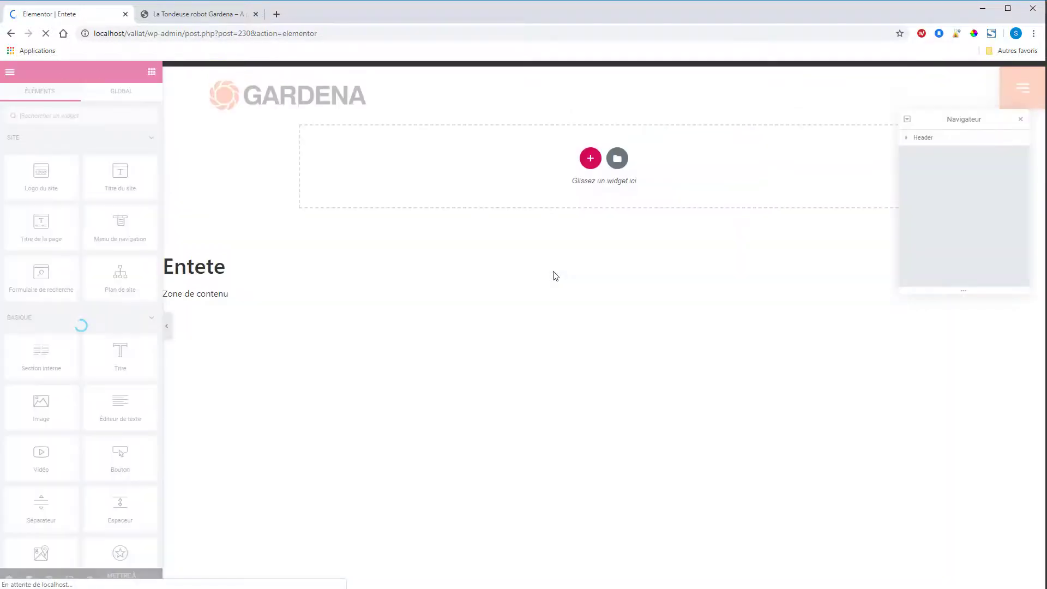
Set the ID of the header's orange menu button to btmenu, without the # sign, and update the template.
{"action": "left_click", "coordinate": [1022, 96]}
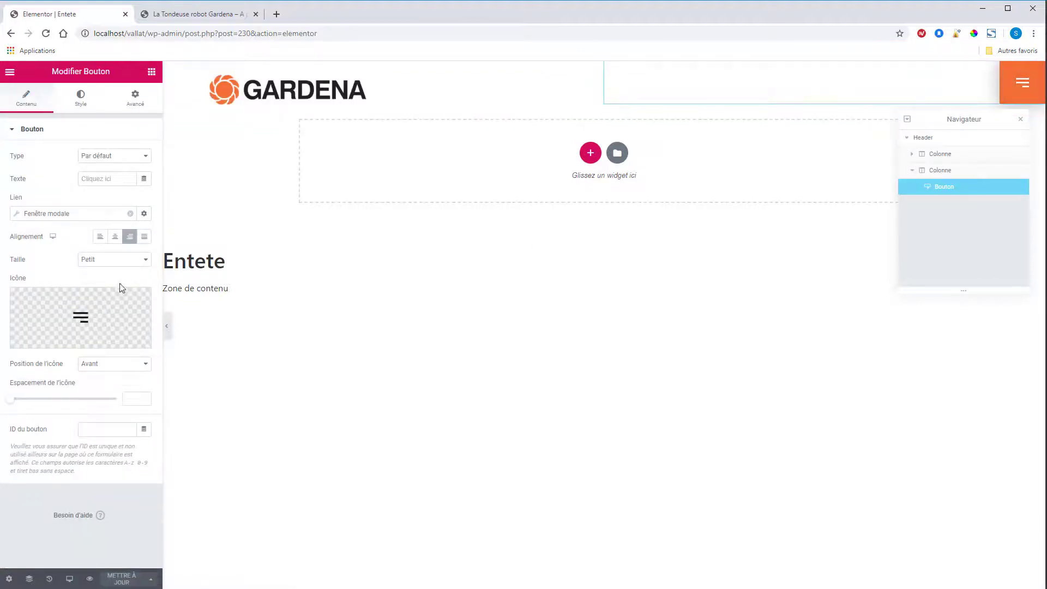
{"action": "left_click", "coordinate": [97, 429]}
{"action": "double_click", "coordinate": [84, 428]}
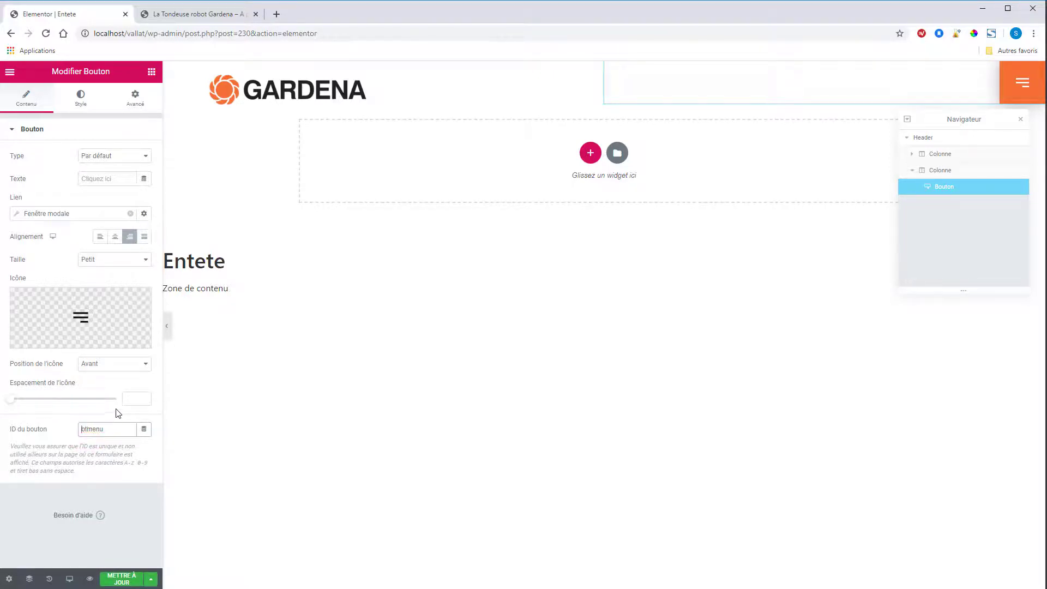
{"action": "left_click", "coordinate": [120, 580]}
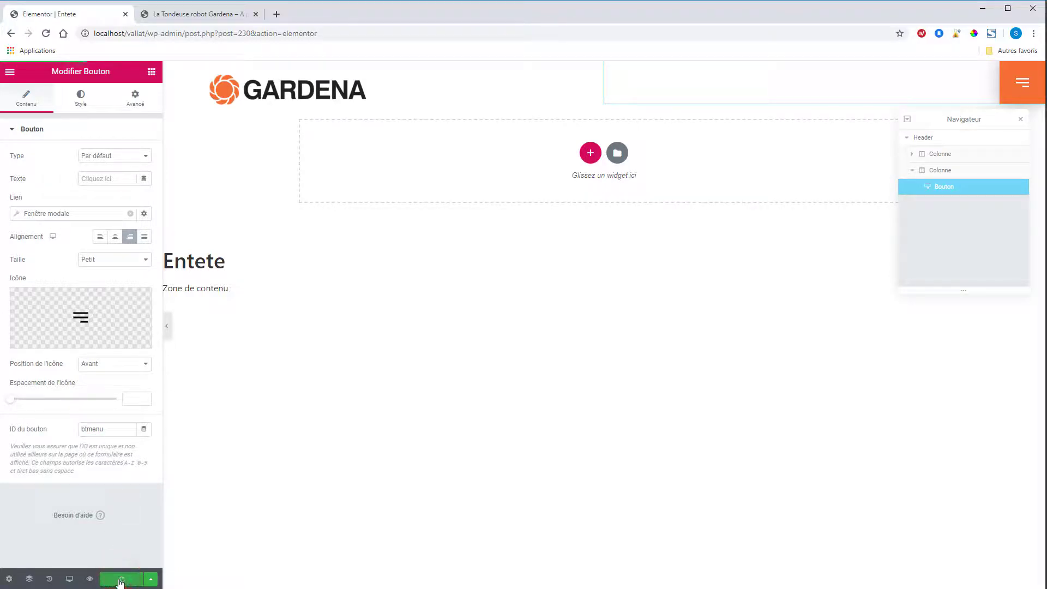
Reload the live Gardena site, open the popup with the header's menu button, and close it again.
{"action": "left_click", "coordinate": [188, 15]}
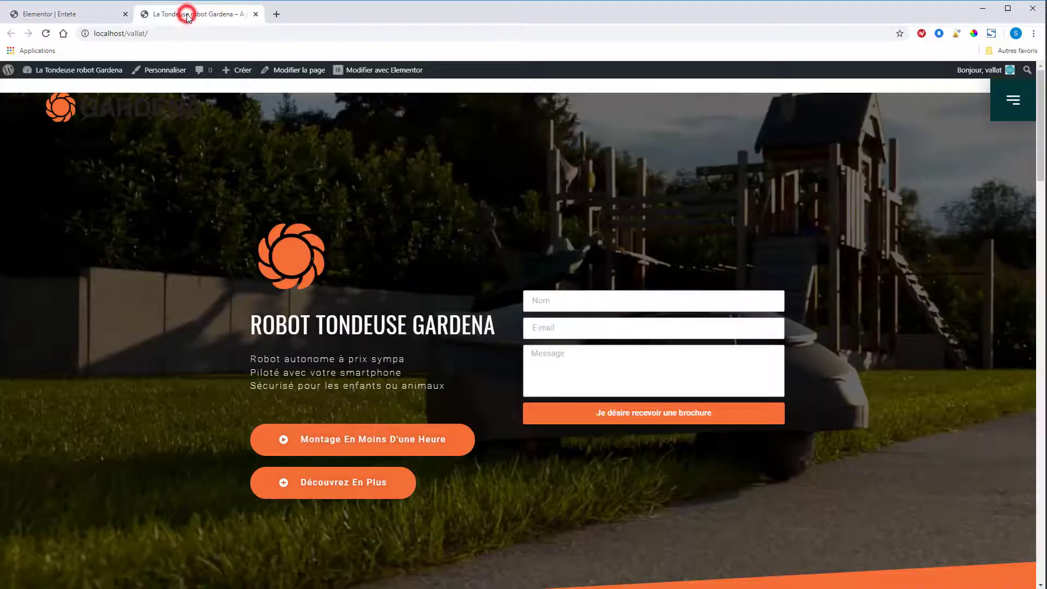
{"action": "left_click", "coordinate": [46, 35]}
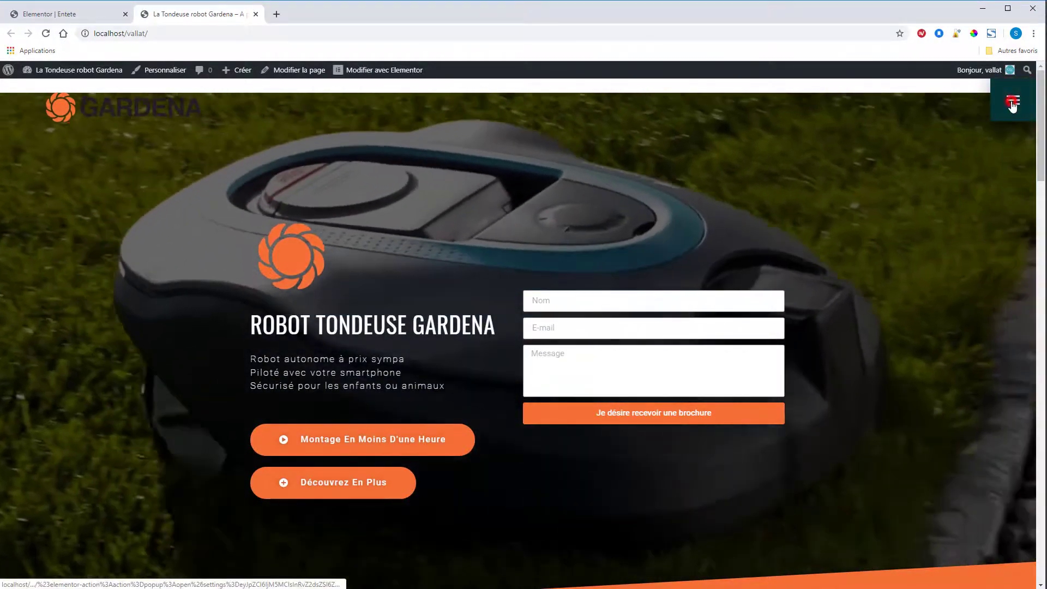
{"action": "left_click", "coordinate": [1012, 101]}
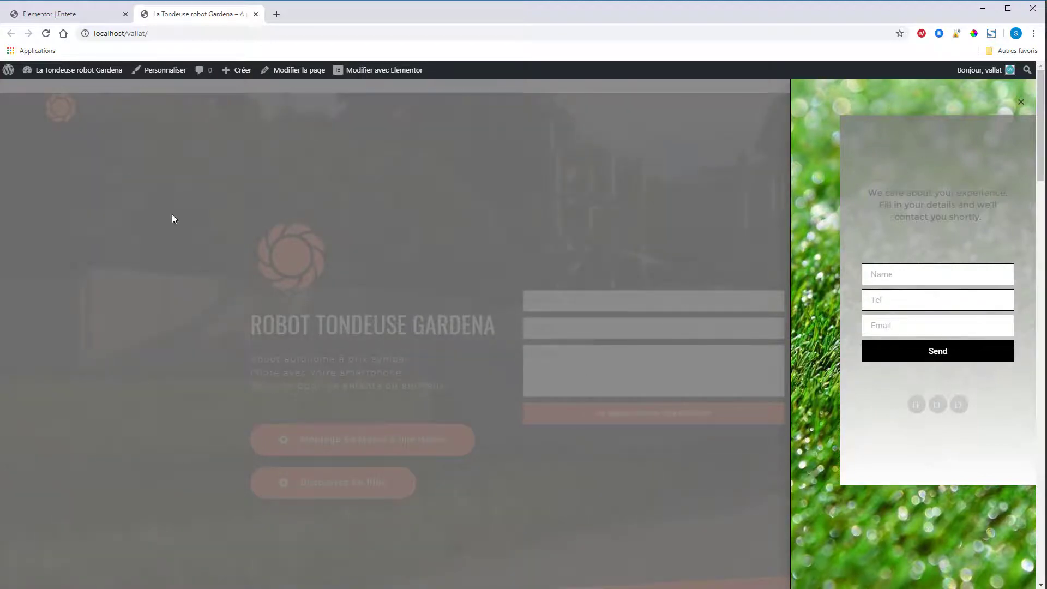
{"action": "left_click", "coordinate": [1021, 103]}
Return to the header editor, exit to WordPress, open the menu popup in Elementor and close the Navigateur.
{"action": "left_click", "coordinate": [44, 13]}
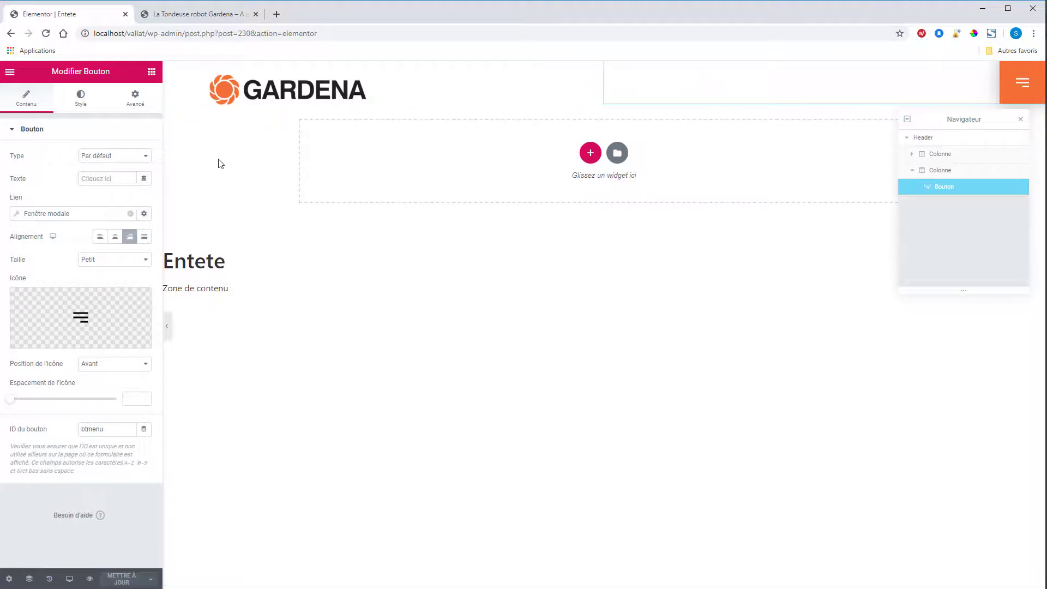
{"action": "left_click", "coordinate": [7, 78]}
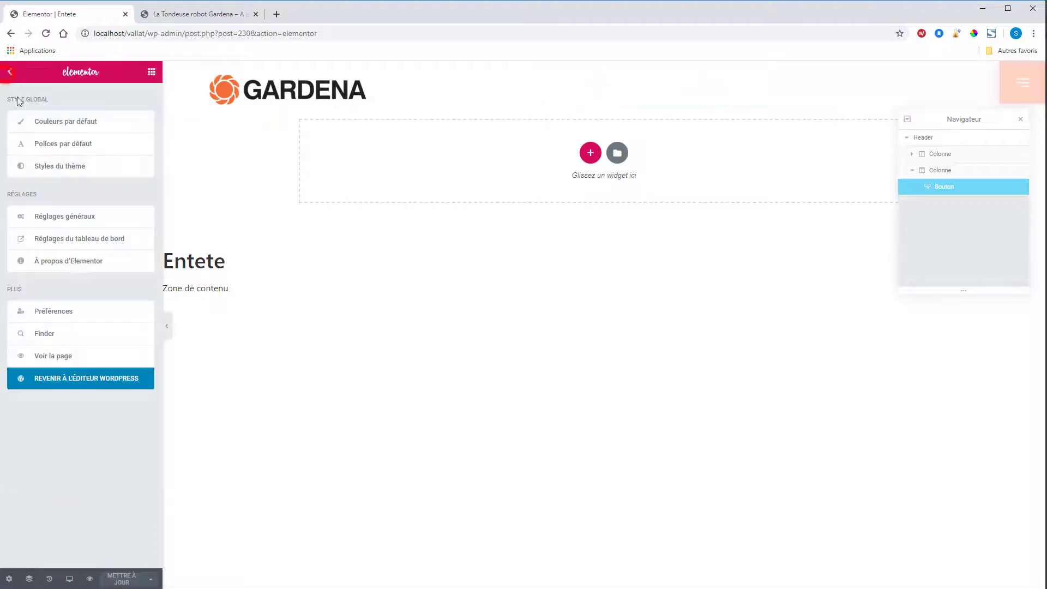
{"action": "left_click", "coordinate": [78, 379]}
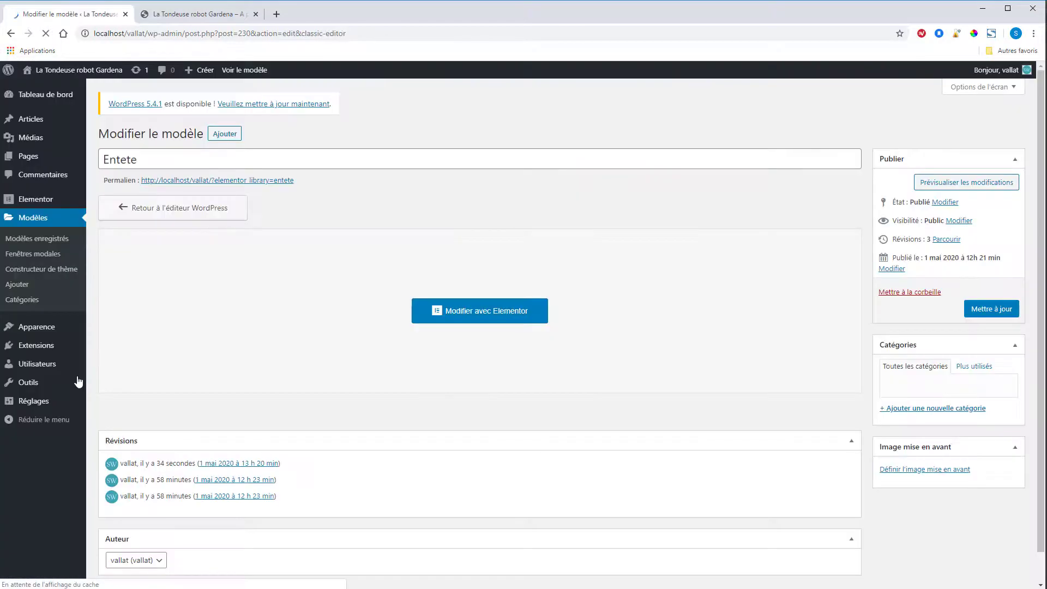
{"action": "left_click", "coordinate": [38, 257]}
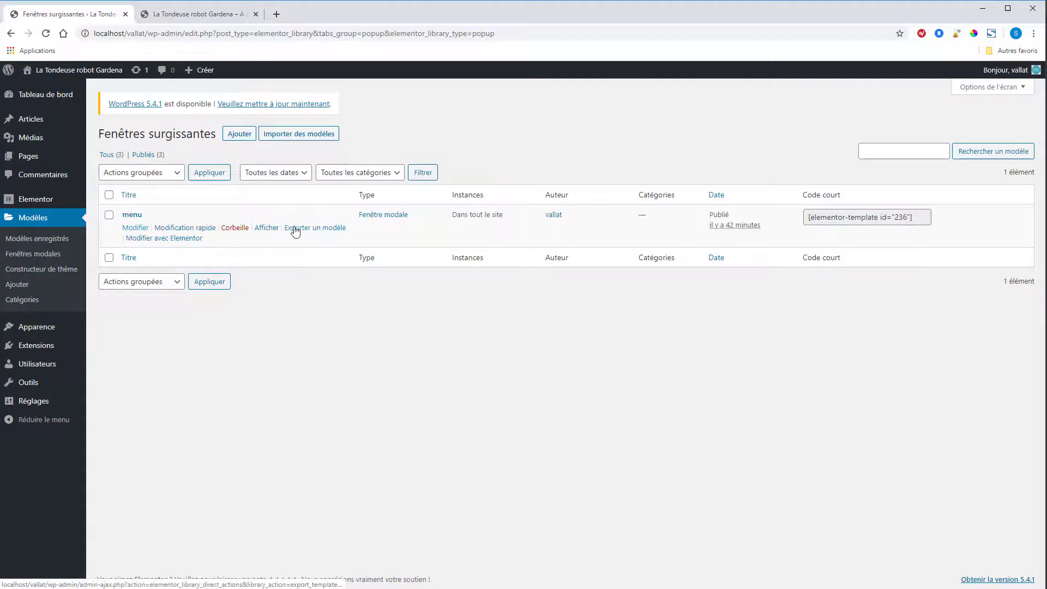
{"action": "left_click", "coordinate": [177, 239]}
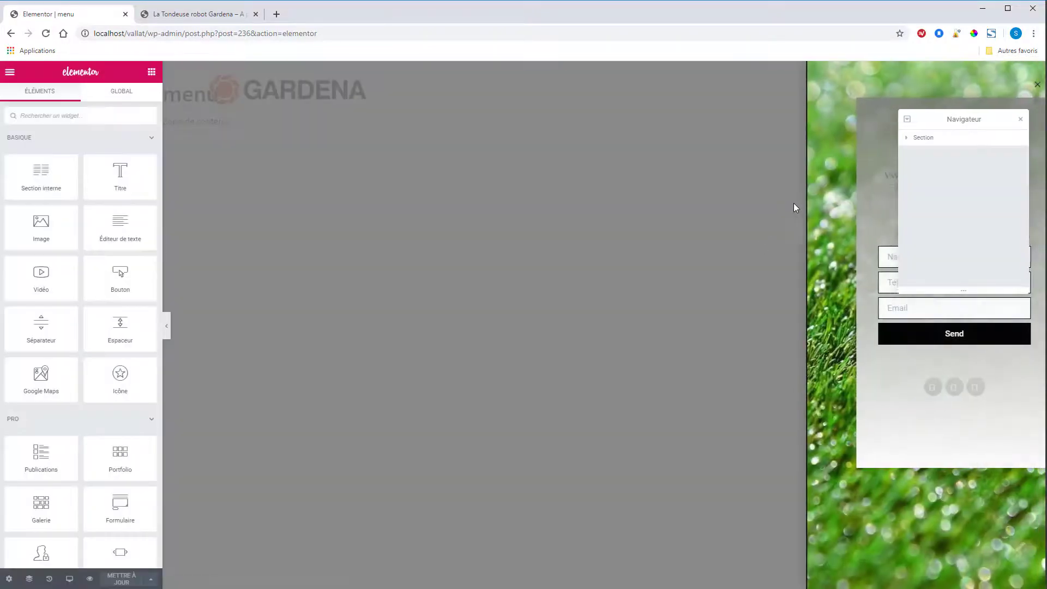
{"action": "left_click", "coordinate": [1019, 121]}
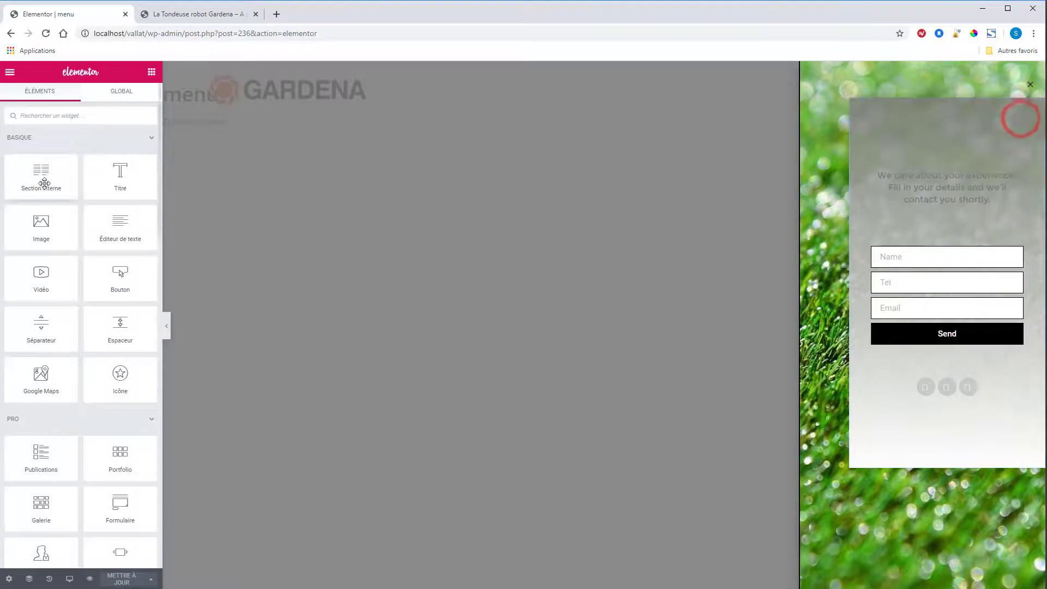
Add a Menu de navigation widget above the popup's introductory text and assign the principal menu to it.
{"action": "left_click", "coordinate": [107, 113]}
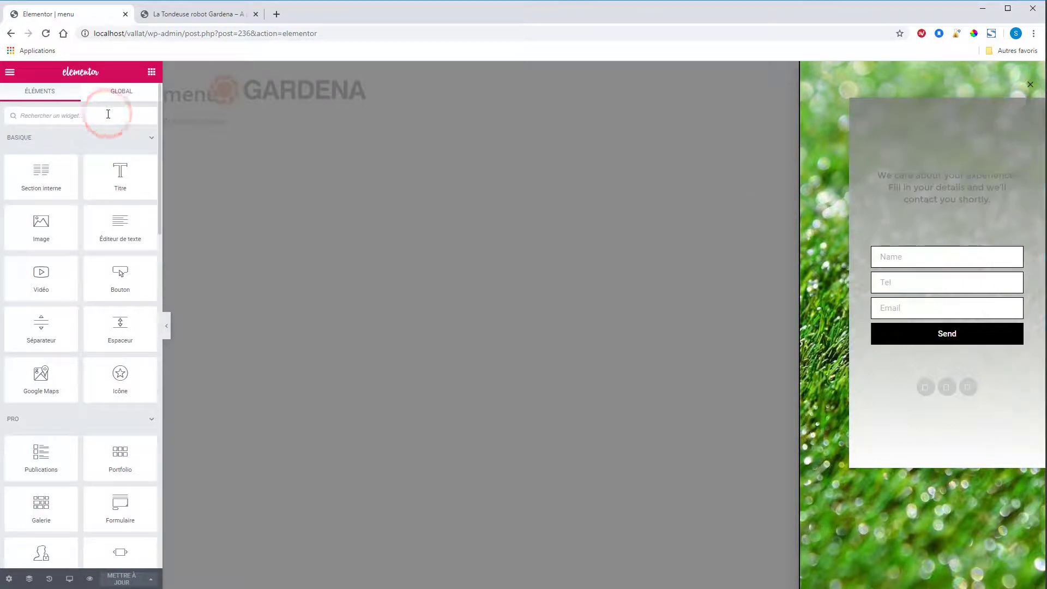
{"action": "type", "text": "menu"}
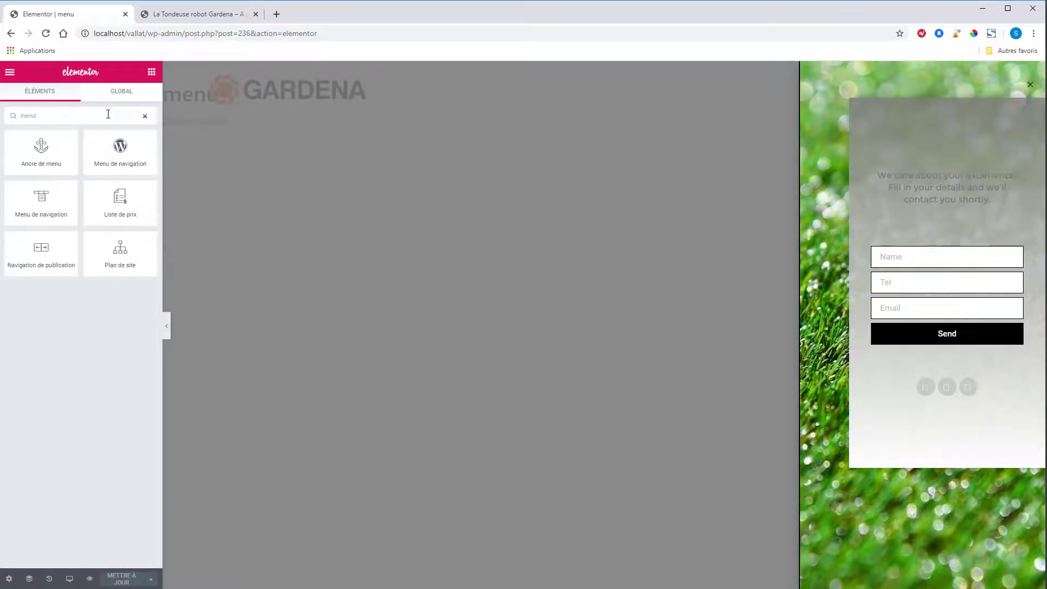
{"action": "left_click_drag", "start_coordinate": [34, 204], "coordinate": [942, 182]}
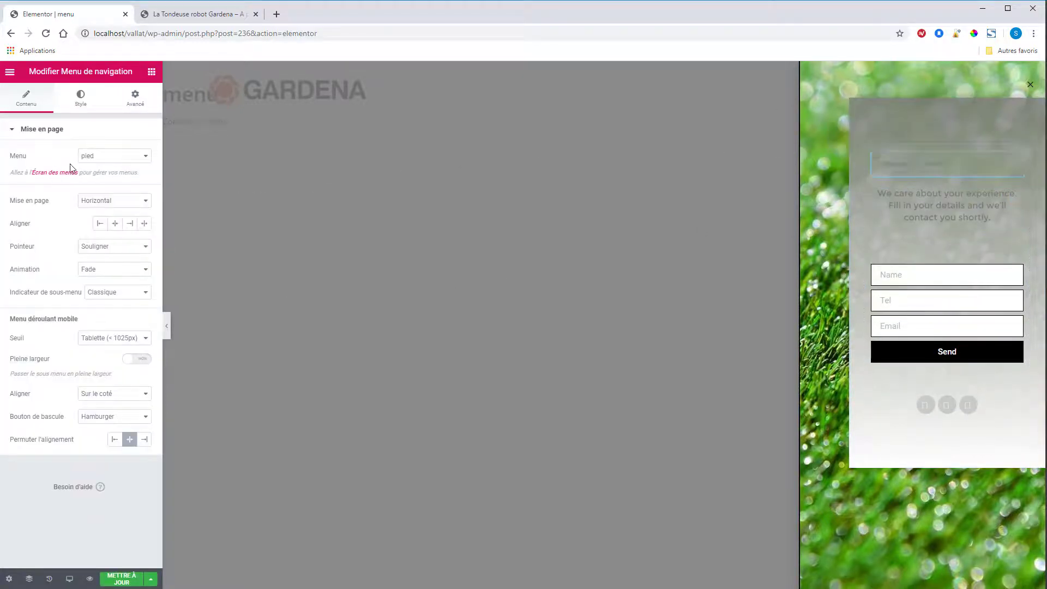
{"action": "left_click", "coordinate": [110, 156]}
{"action": "left_click", "coordinate": [100, 176]}
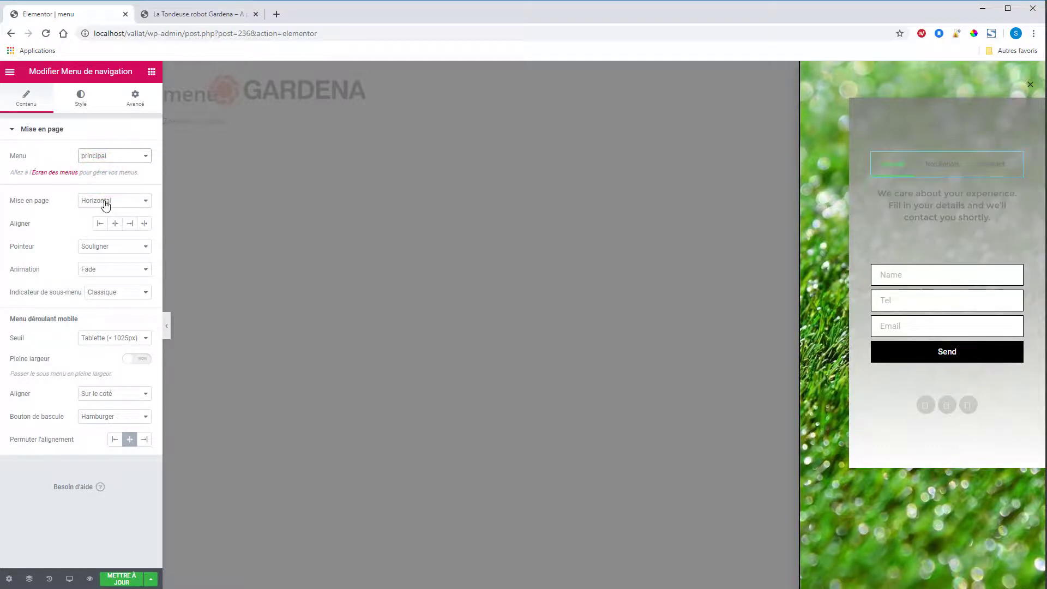
Set the navigation menu's layout to Vertical and align its items to the right after trying the other alignments.
{"action": "left_click", "coordinate": [129, 203]}
{"action": "left_click", "coordinate": [115, 218]}
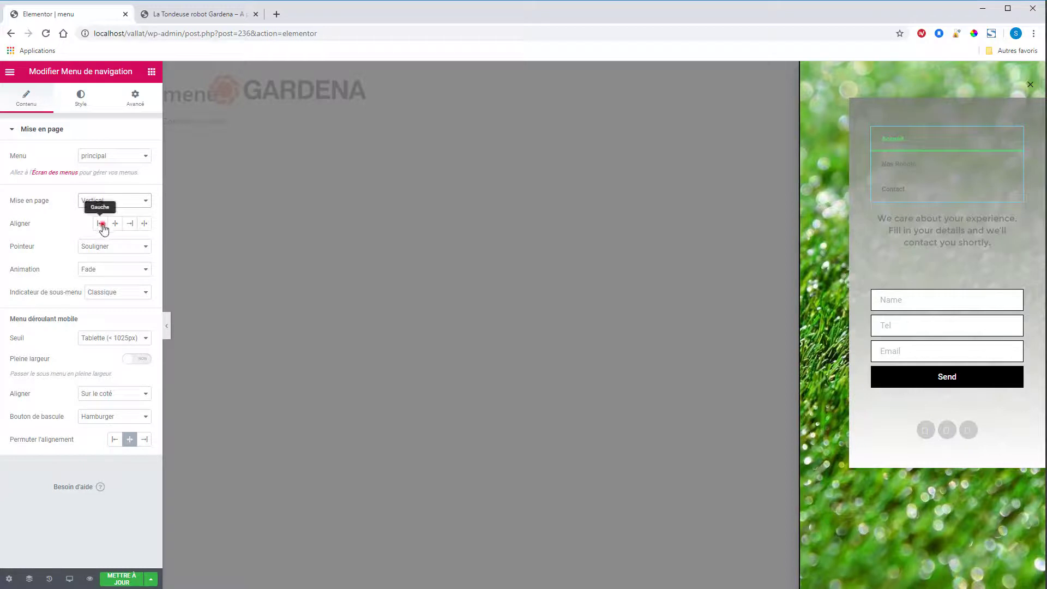
{"action": "left_click", "coordinate": [117, 224]}
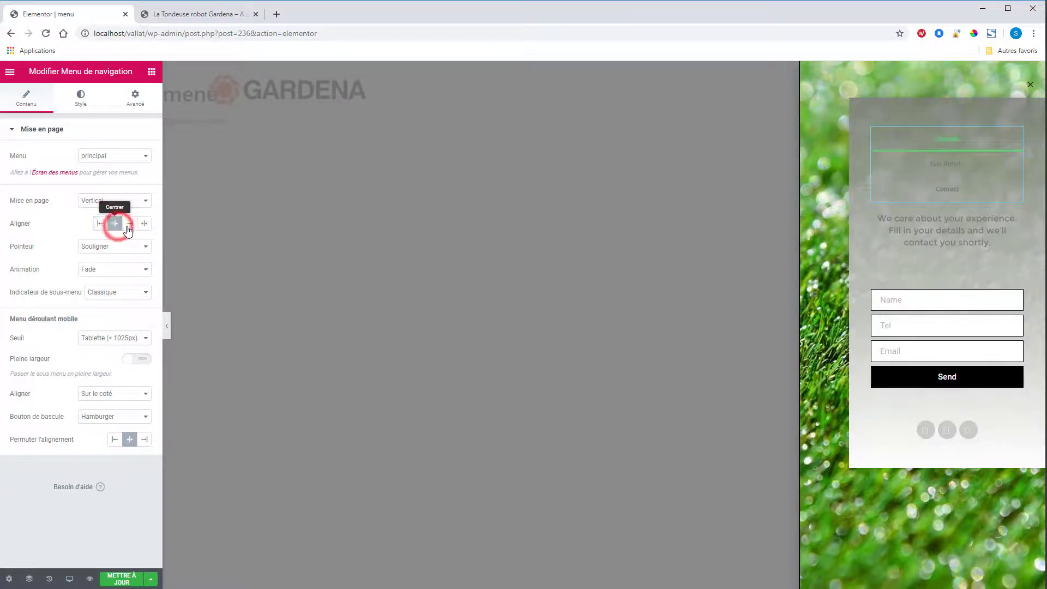
{"action": "left_click", "coordinate": [130, 224]}
{"action": "left_click", "coordinate": [145, 224]}
{"action": "left_click", "coordinate": [133, 225]}
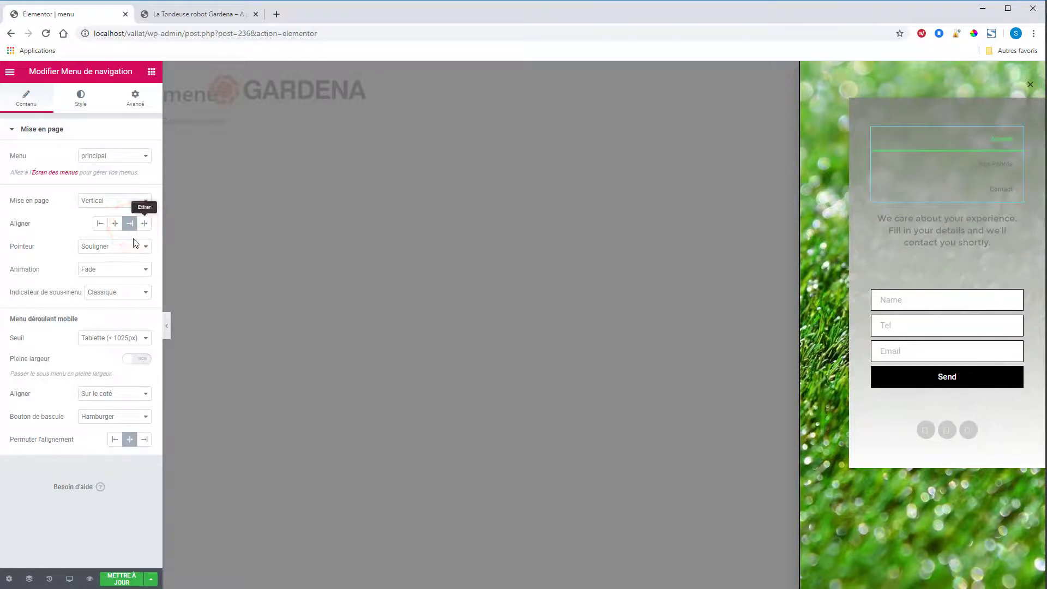
Keep the Souligner pointer and Classique submenu indicator, and set the navigation menu's mobile dropdown breakpoint to Aucun.
{"action": "left_click", "coordinate": [117, 250]}
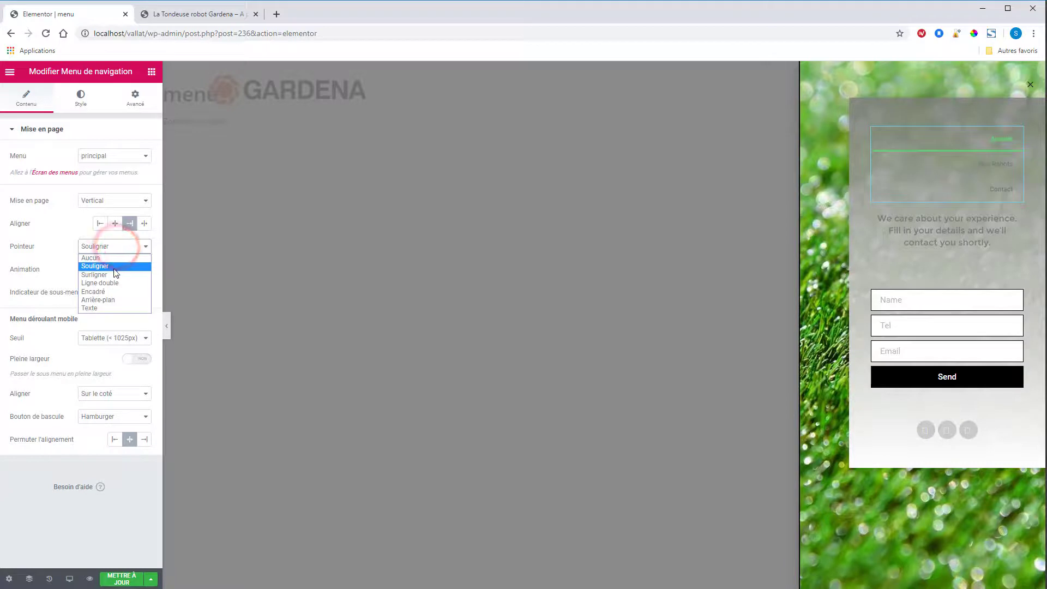
{"action": "left_click", "coordinate": [108, 265]}
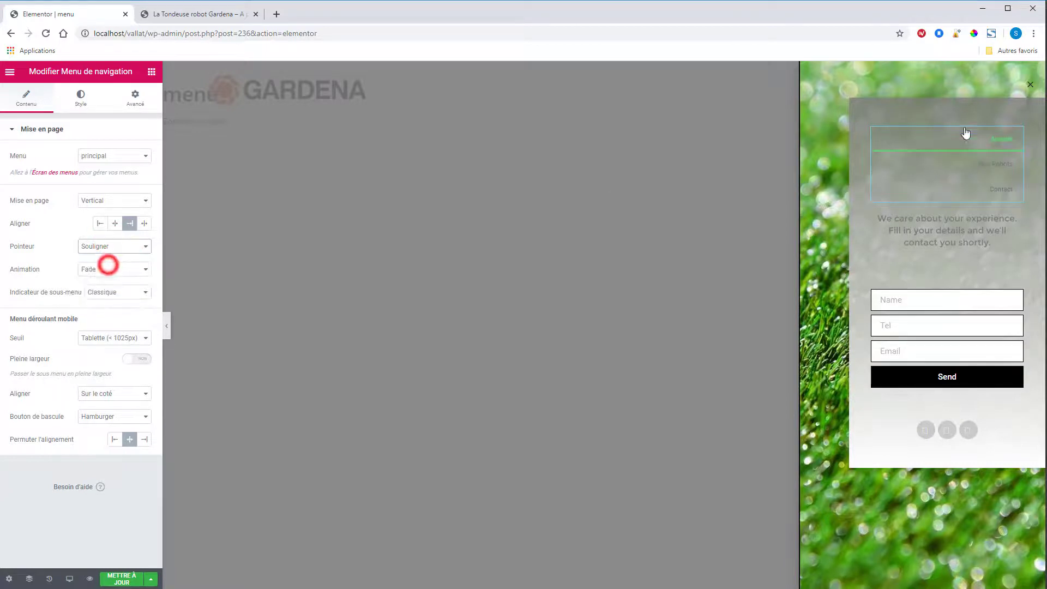
{"action": "left_click", "coordinate": [109, 296]}
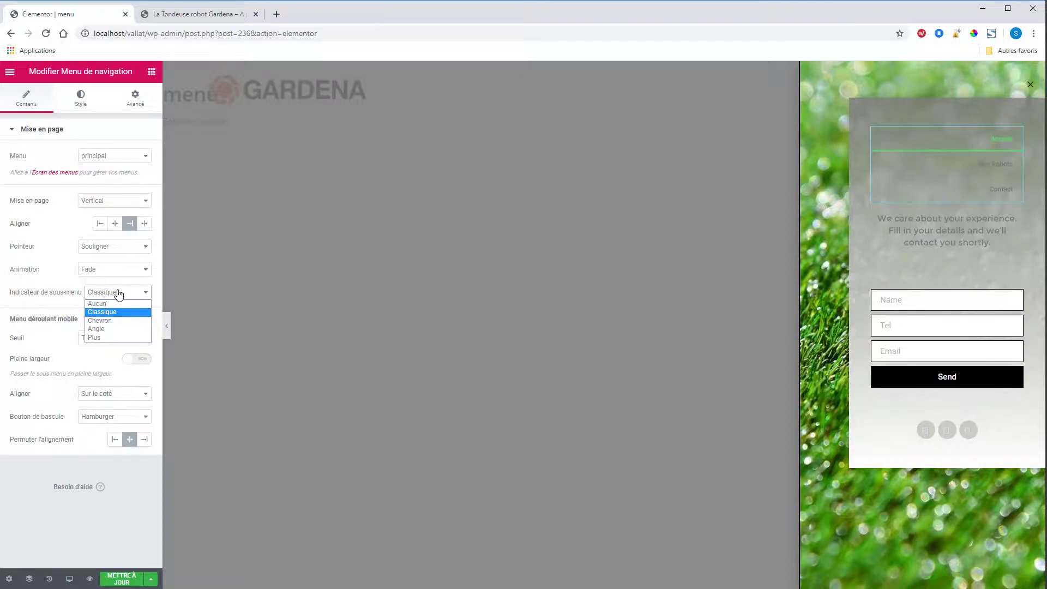
{"action": "left_click", "coordinate": [114, 313]}
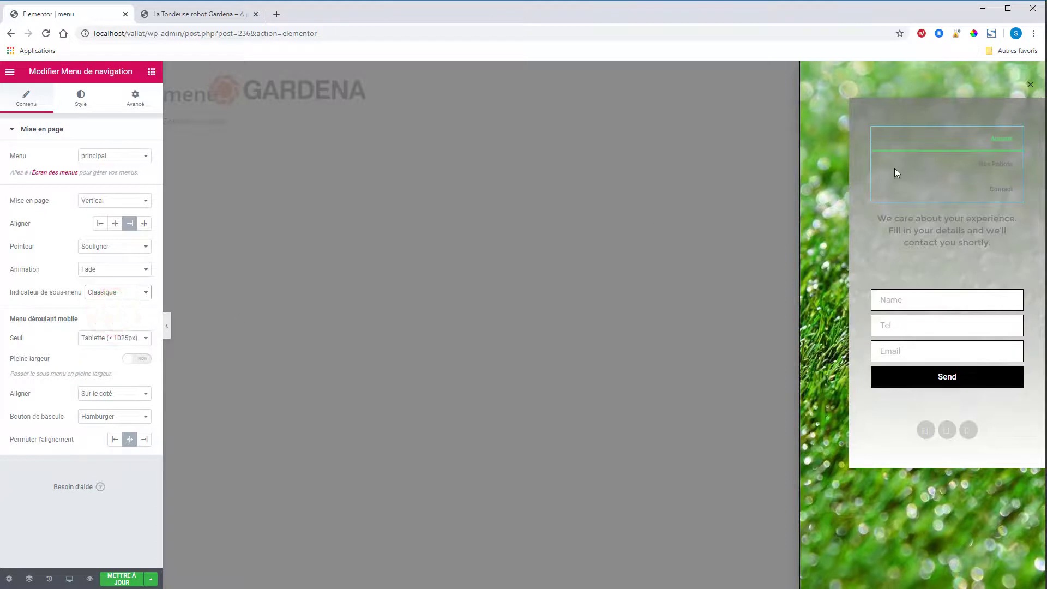
{"action": "left_click", "coordinate": [104, 342]}
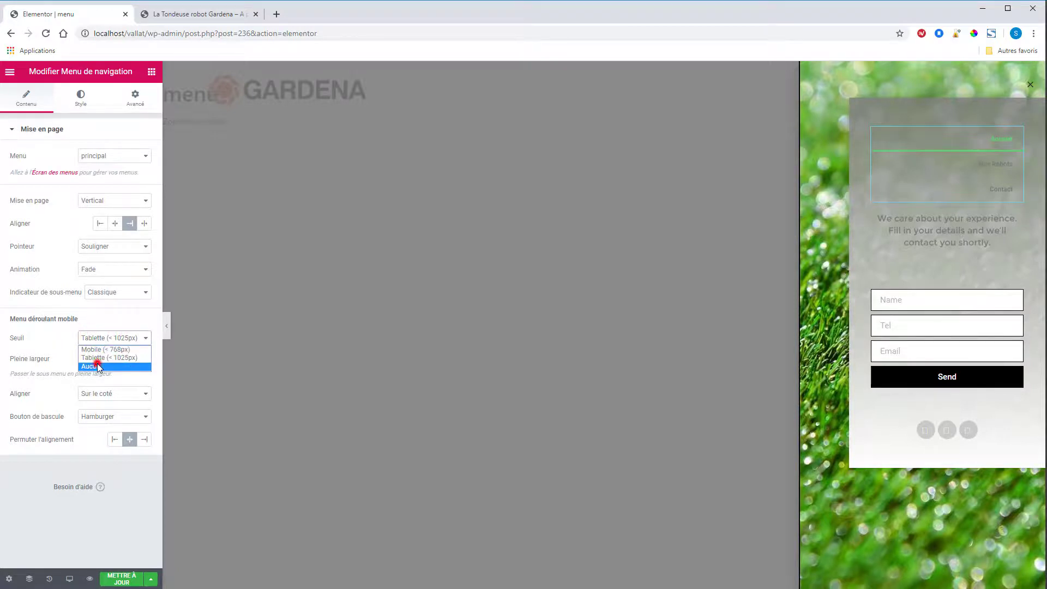
{"action": "left_click", "coordinate": [97, 363]}
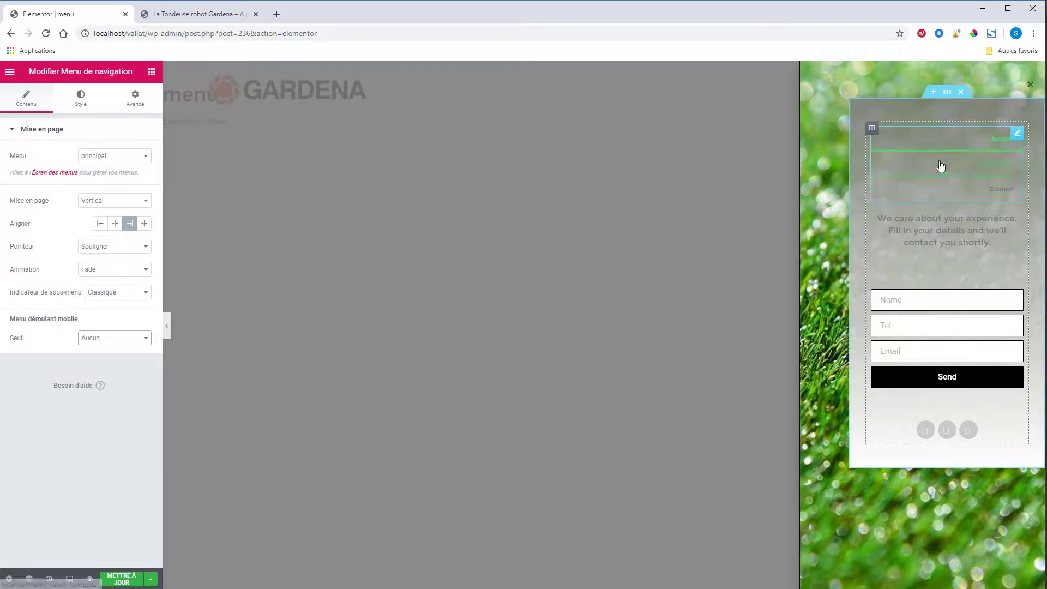
Set the navigation menu's text colour to blue #4054B2 in the normal state and light blue on hover.
{"action": "left_click", "coordinate": [81, 100]}
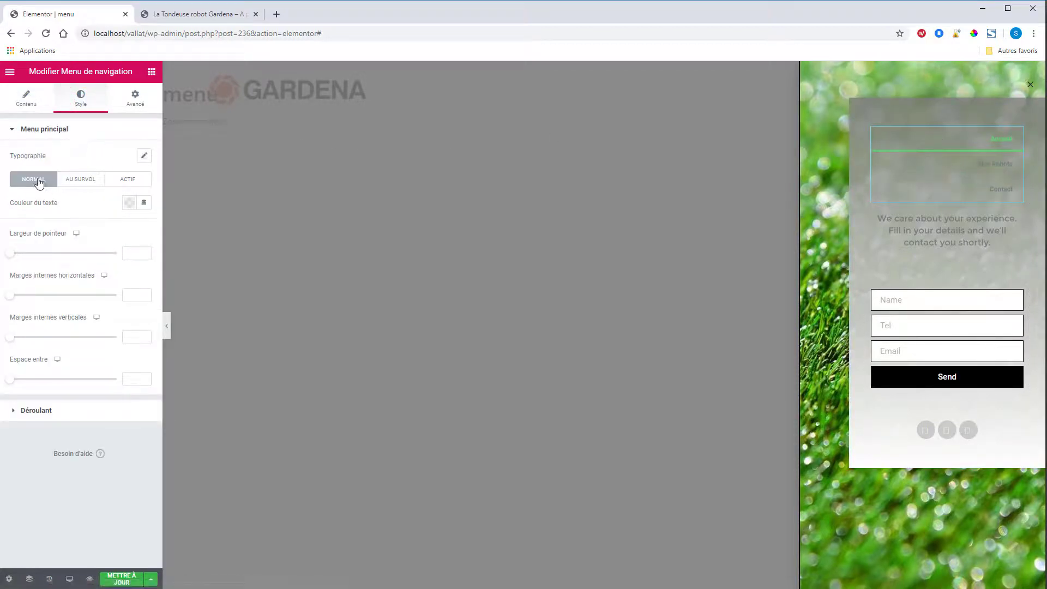
{"action": "left_click", "coordinate": [129, 203]}
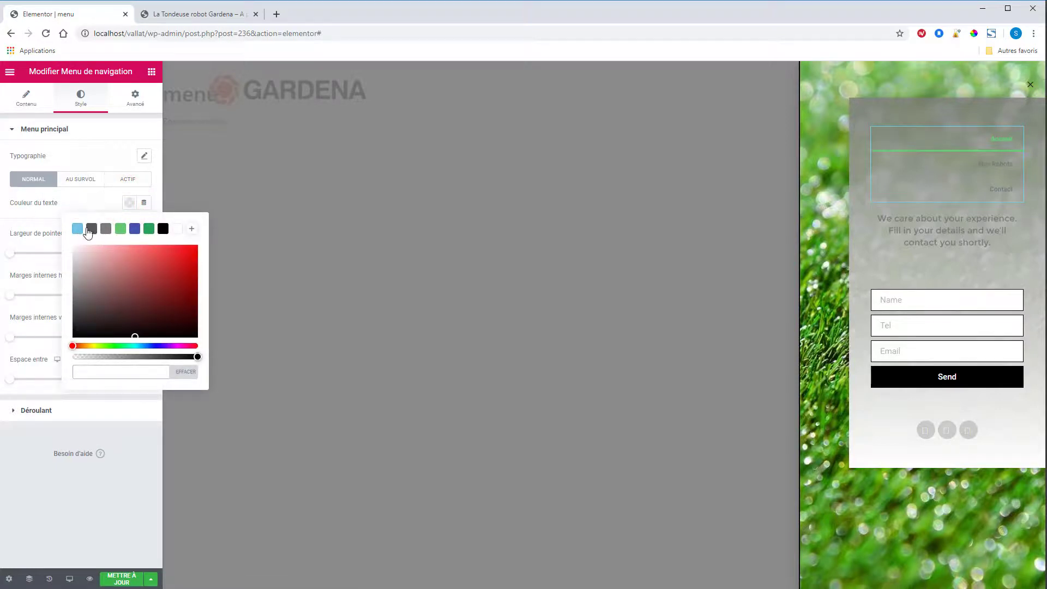
{"action": "left_click", "coordinate": [134, 230]}
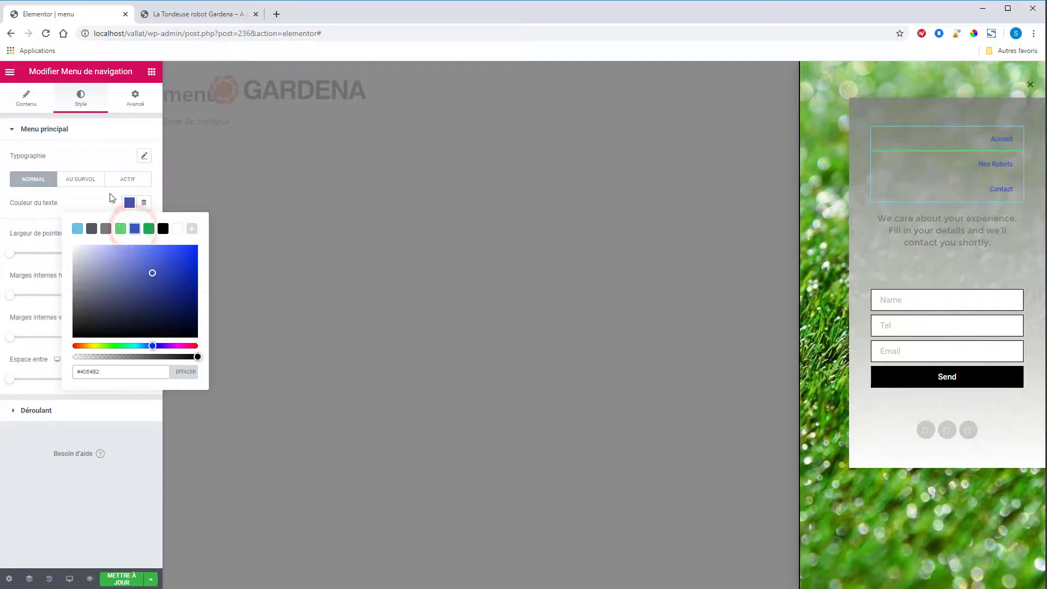
{"action": "left_click", "coordinate": [83, 181]}
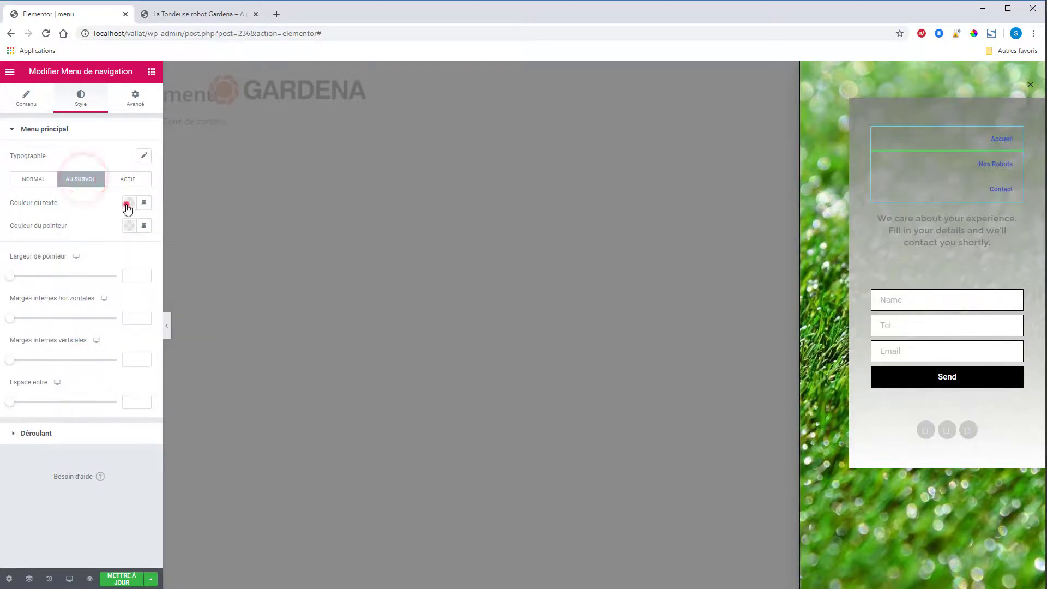
{"action": "left_click", "coordinate": [129, 203]}
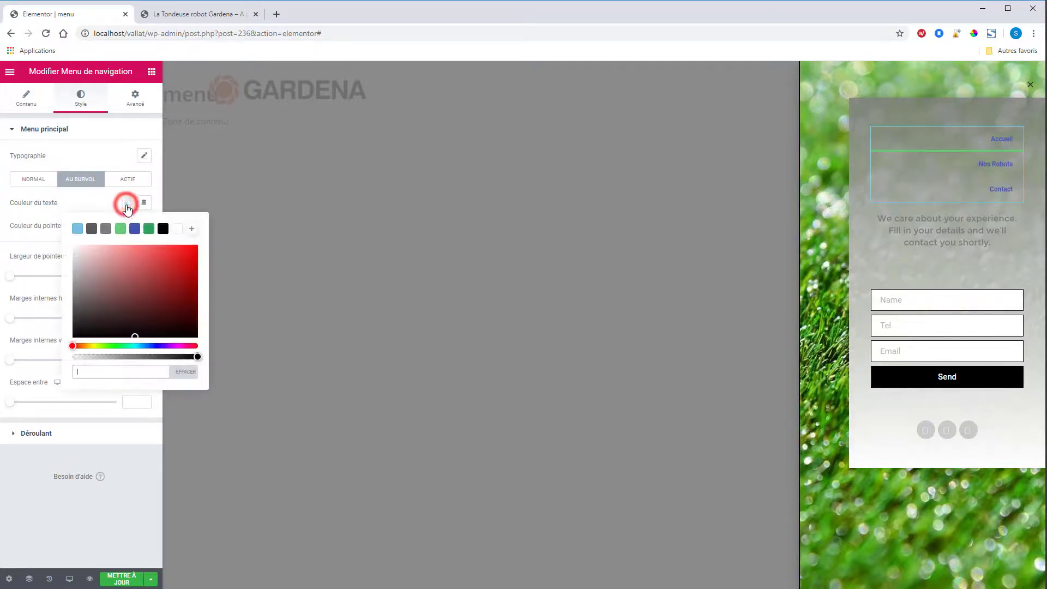
{"action": "left_click", "coordinate": [78, 229]}
Set the text colour of the navigation menu's active item to red.
{"action": "left_click", "coordinate": [128, 179]}
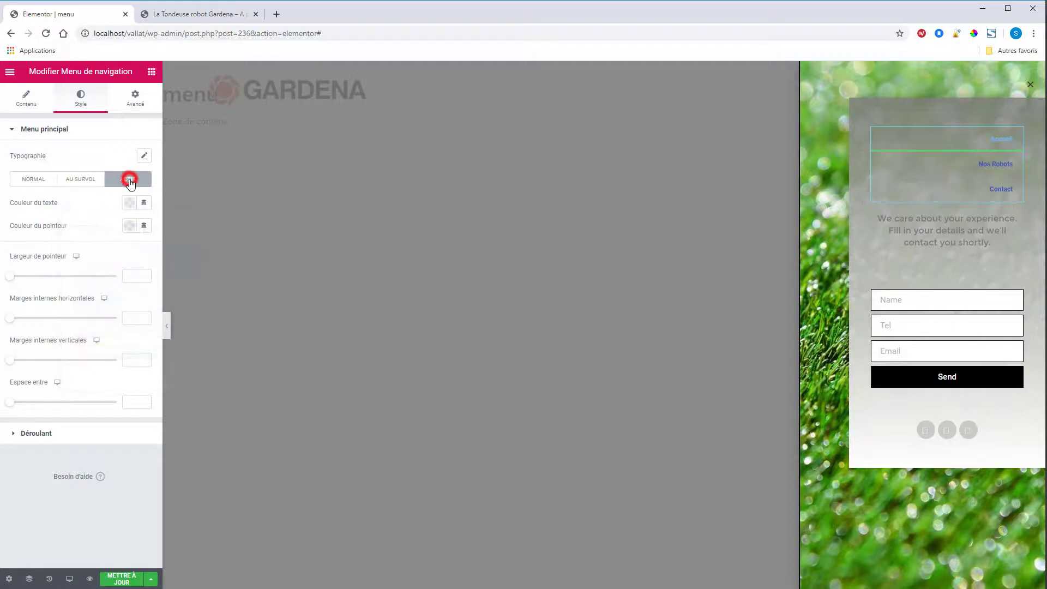
{"action": "left_click", "coordinate": [127, 203]}
{"action": "left_click", "coordinate": [183, 262]}
{"action": "left_click", "coordinate": [92, 202]}
Set the menu's pointer width to 4, horizontal padding to 11, vertical padding to 6 and spacing between items to 21.
{"action": "mouse_move", "coordinate": [12, 278]}
{"action": "left_mouse_down"}
{"action": "mouse_move", "coordinate": [56, 278]}
{"action": "mouse_move", "coordinate": [21, 280]}
{"action": "left_mouse_up"}
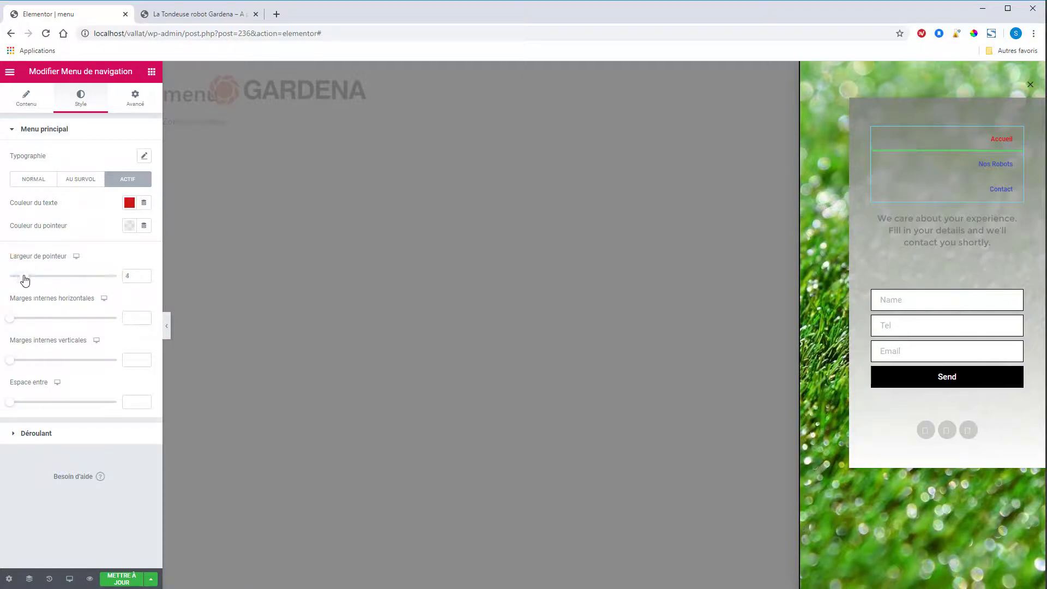
{"action": "left_click_drag", "start_coordinate": [8, 319], "coordinate": [15, 319]}
{"action": "mouse_move", "coordinate": [14, 361]}
{"action": "left_mouse_down"}
{"action": "mouse_move", "coordinate": [72, 367]}
{"action": "mouse_move", "coordinate": [22, 361]}
{"action": "left_mouse_up"}
{"action": "left_click_drag", "start_coordinate": [10, 401], "coordinate": [37, 404]}
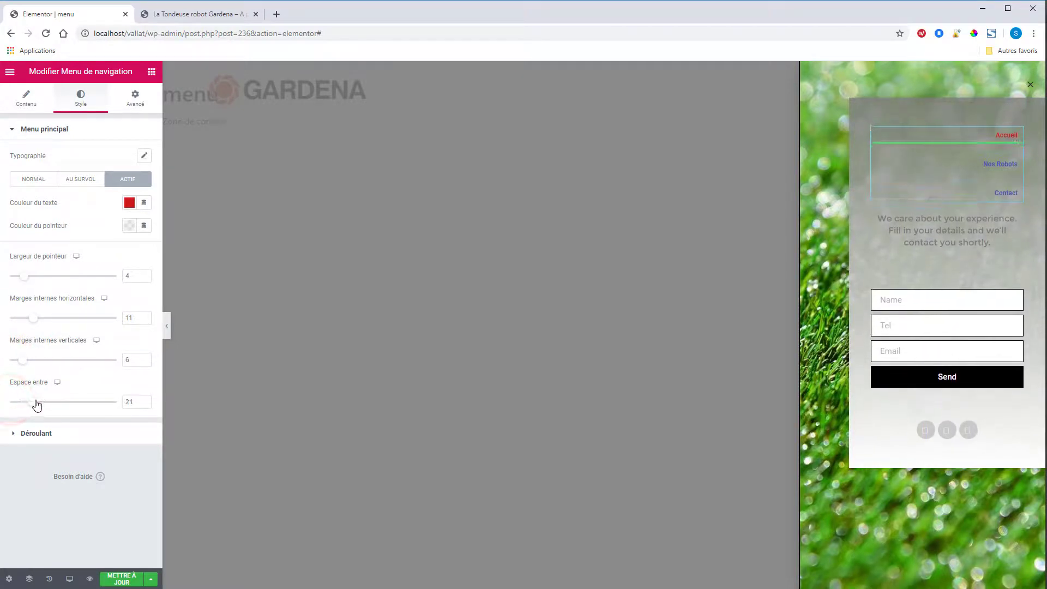
Review the menu's Déroulant style options and advanced settings, and update the popup.
{"action": "left_click", "coordinate": [15, 434]}
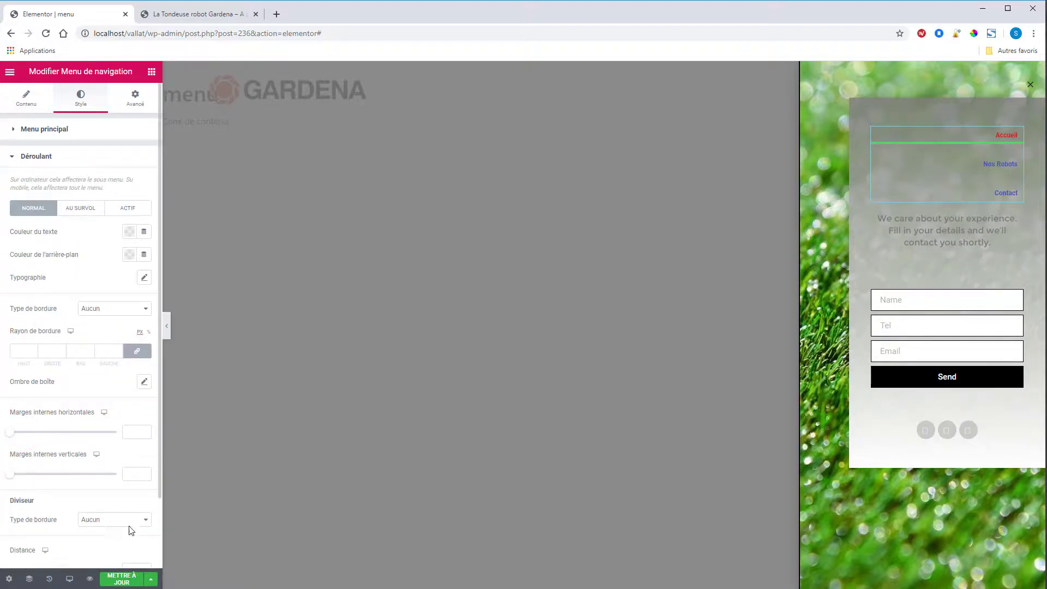
{"action": "left_click", "coordinate": [15, 159]}
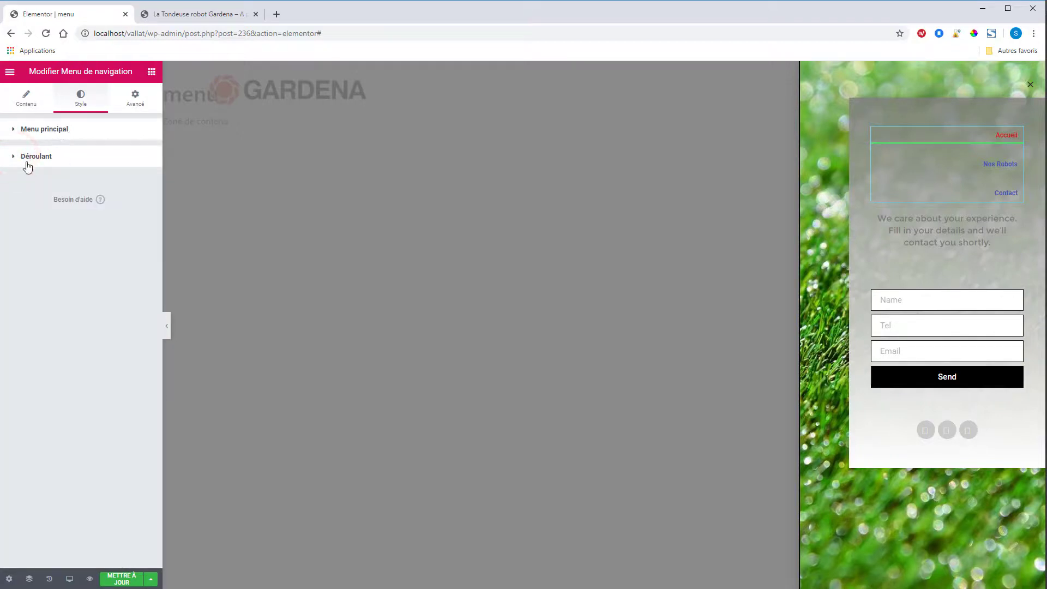
{"action": "left_click", "coordinate": [135, 96]}
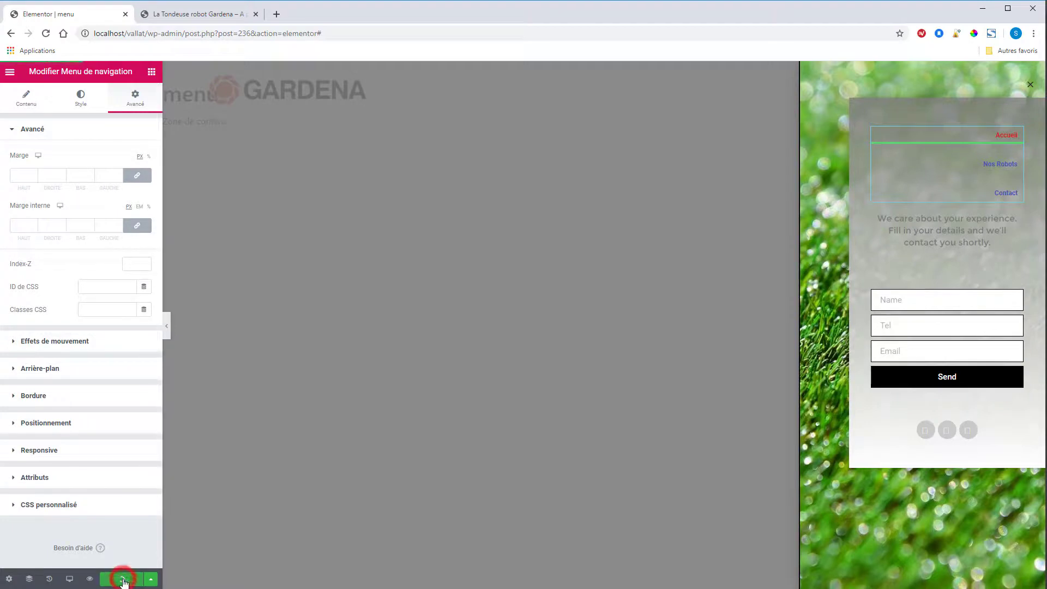
Reload the live Gardena site, open the popup menu and follow its Nos Robots link.
{"action": "left_click", "coordinate": [206, 16]}
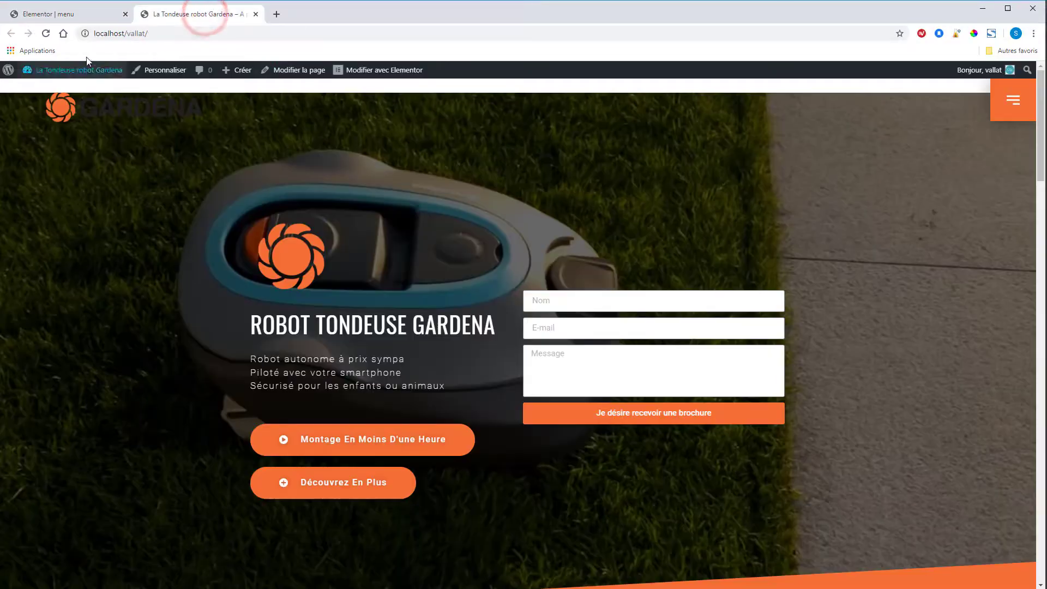
{"action": "left_click", "coordinate": [45, 34]}
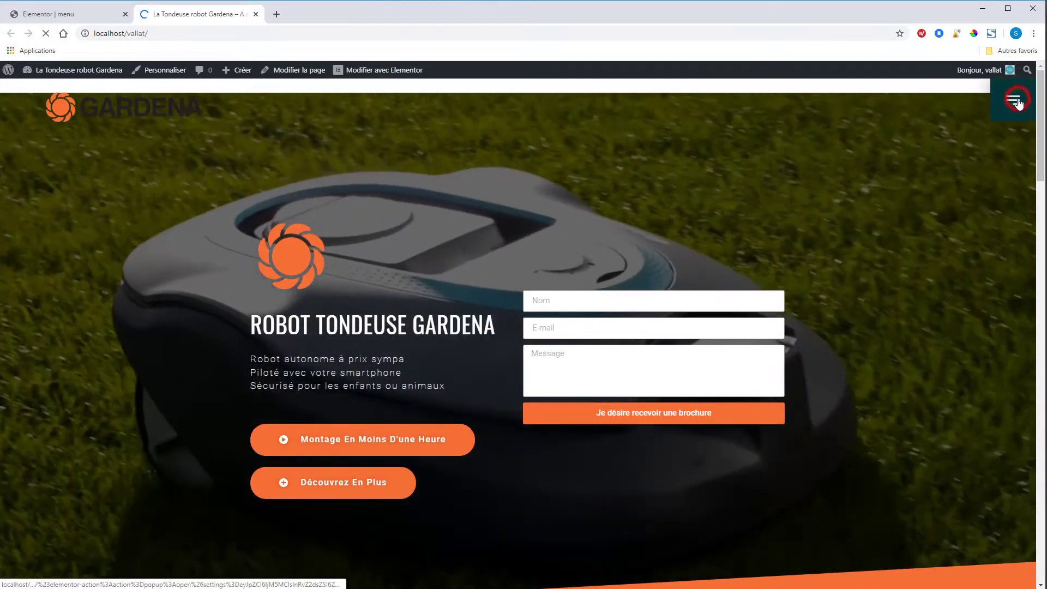
{"action": "left_click", "coordinate": [1016, 101]}
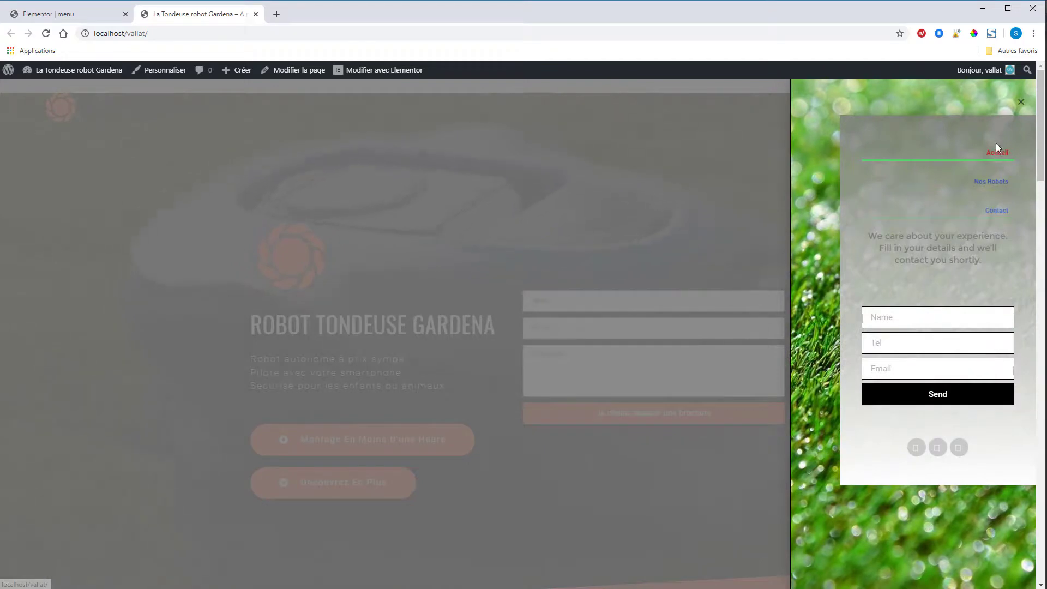
{"action": "left_click", "coordinate": [997, 186]}
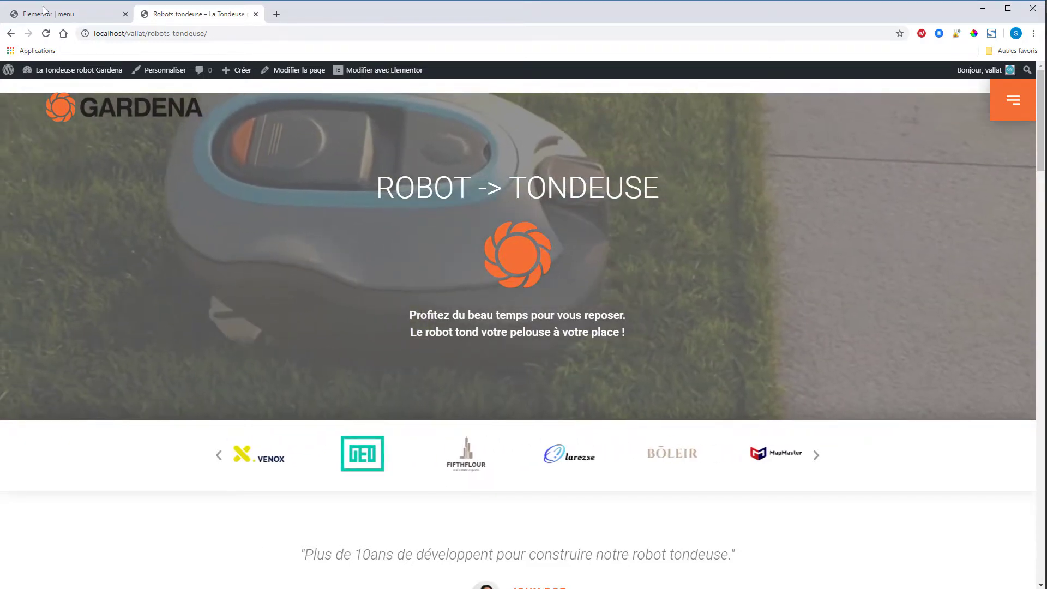
Return to the popup editor, exit to WordPress and open the Constructeur de thème template list.
{"action": "left_click", "coordinate": [60, 12]}
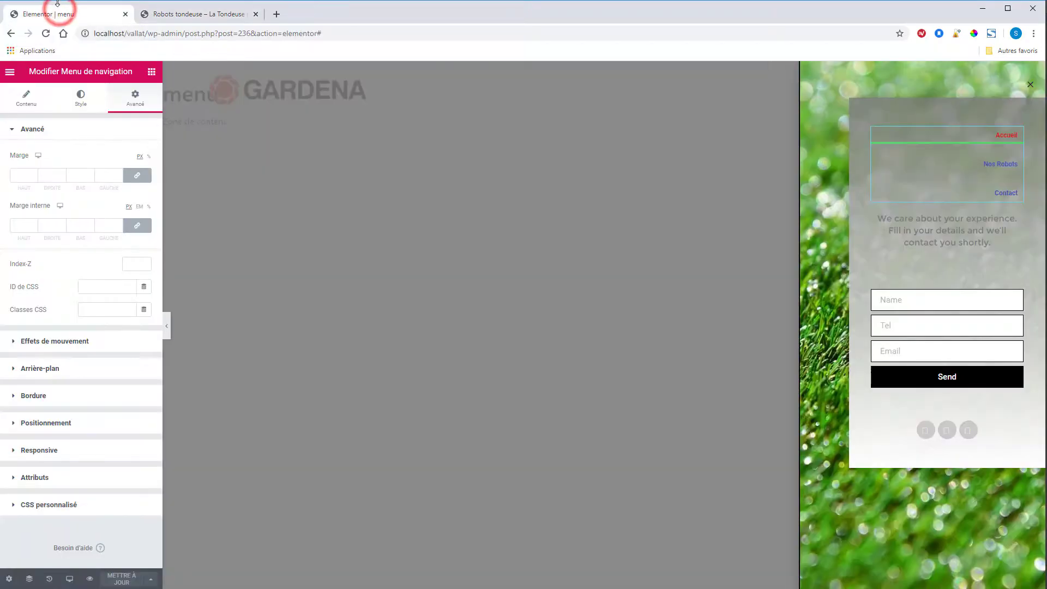
{"action": "left_click", "coordinate": [8, 72]}
{"action": "left_click", "coordinate": [68, 379]}
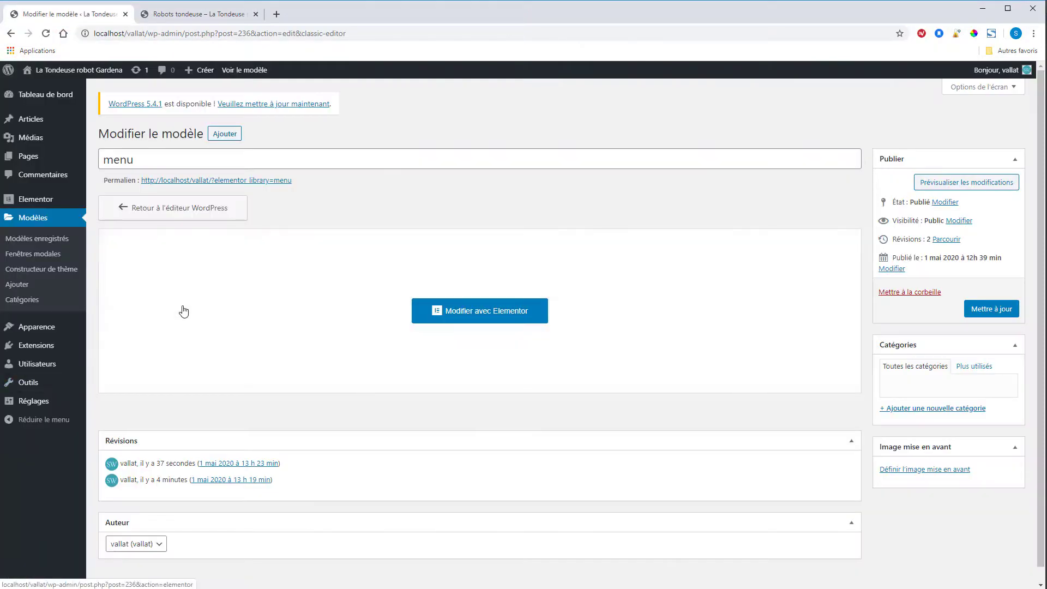
{"action": "left_click", "coordinate": [32, 269]}
Create a new Pied de page template named "pied de page".
{"action": "left_click", "coordinate": [249, 135]}
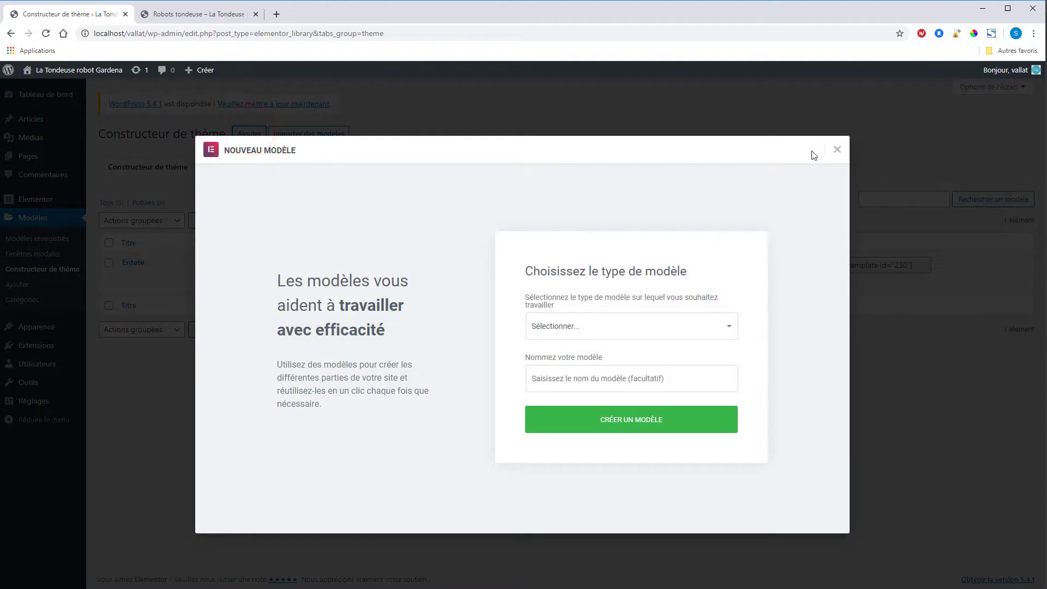
{"action": "left_click", "coordinate": [639, 328]}
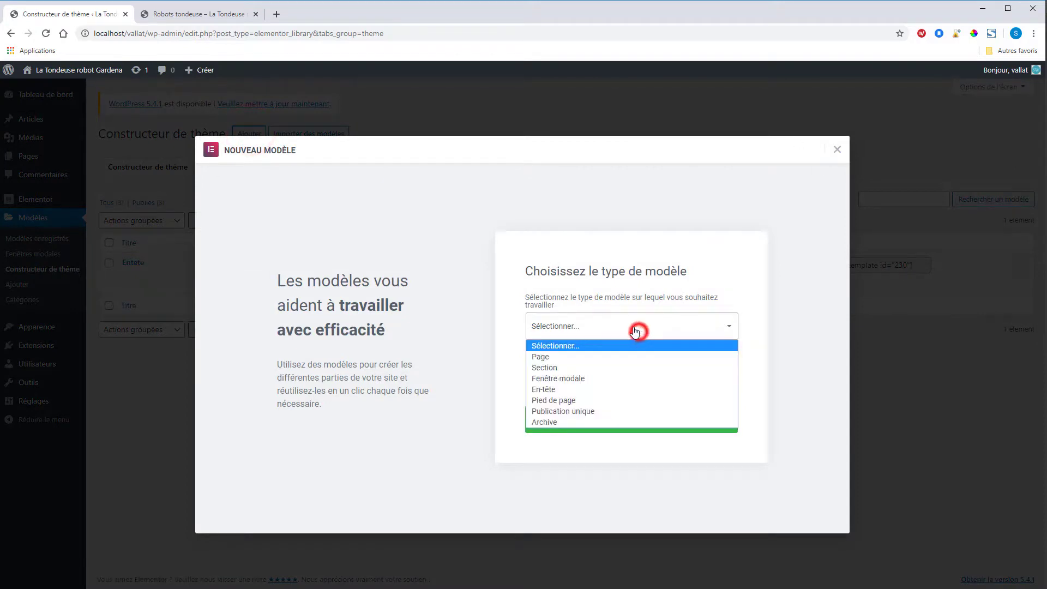
{"action": "left_click", "coordinate": [564, 396]}
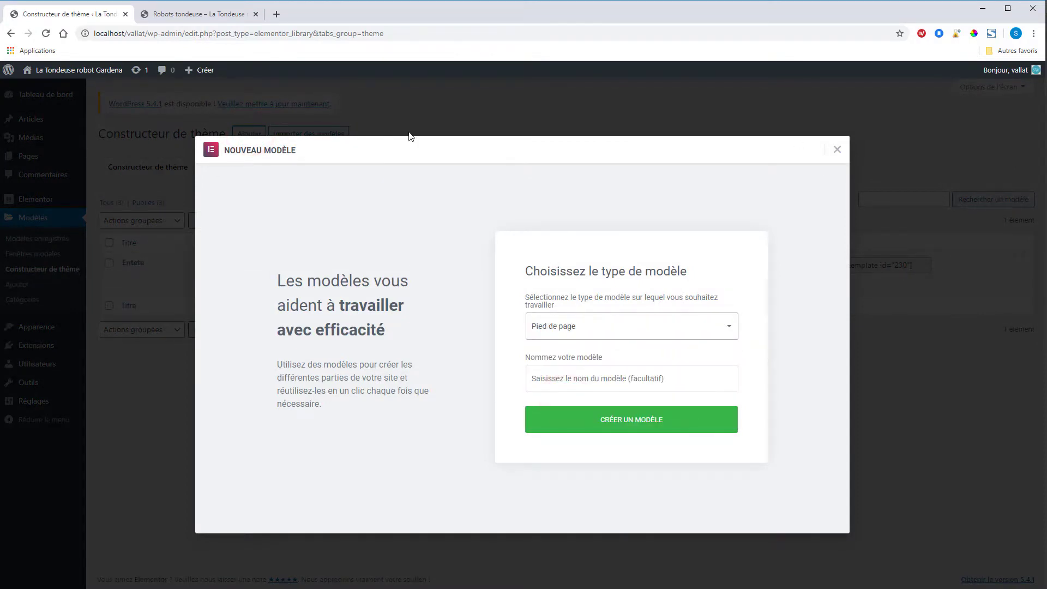
{"action": "left_click", "coordinate": [562, 382]}
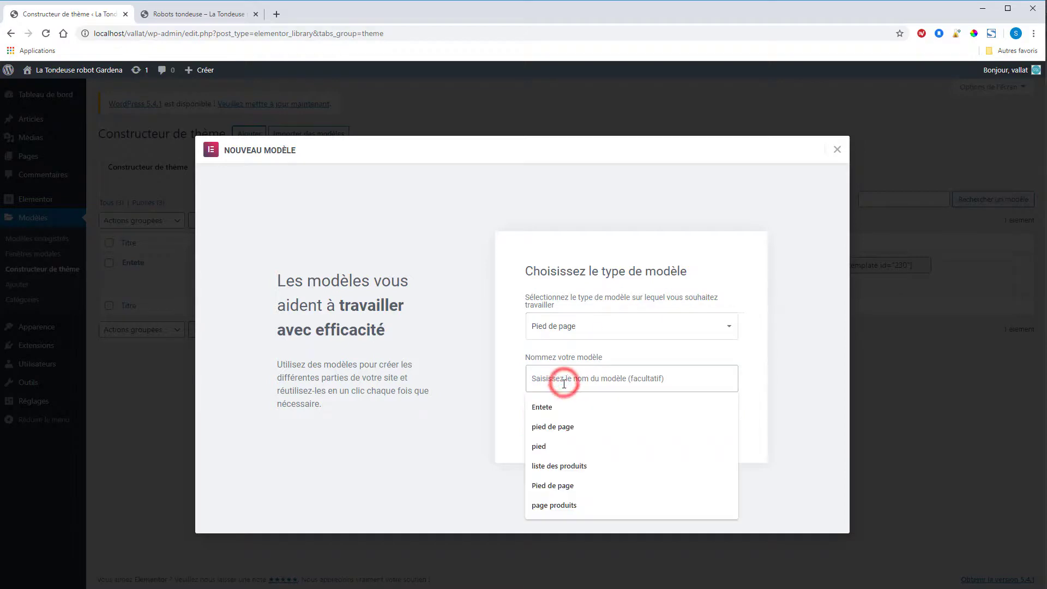
{"action": "type", "text": "pied"}
{"action": "left_click", "coordinate": [562, 427]}
{"action": "left_click", "coordinate": [621, 421]}
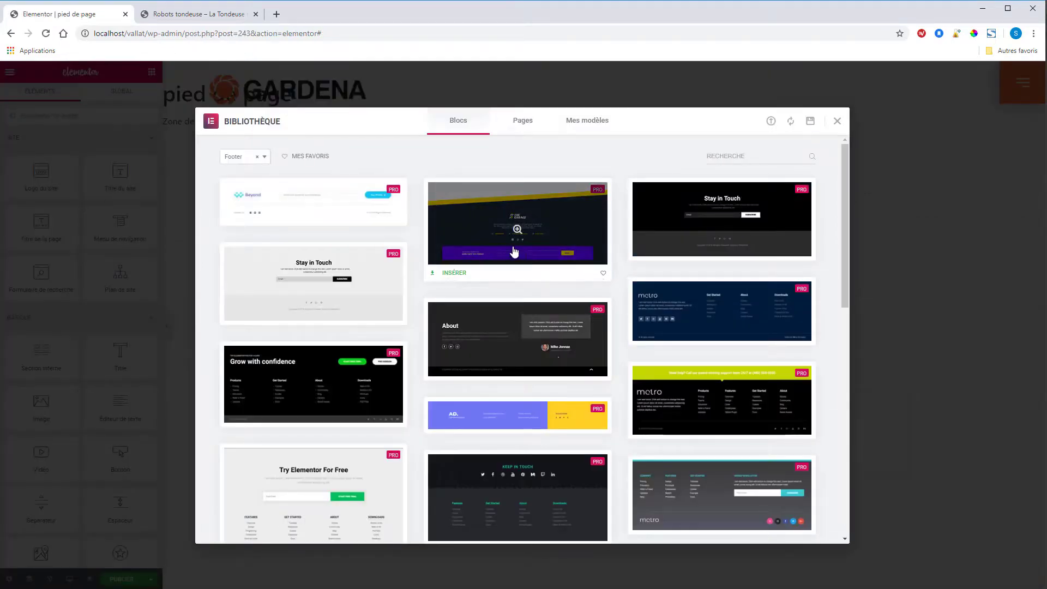
Insert the light grey footer block with a horizontal menu and copyright line, and delete its navigation menu widget.
{"action": "scroll", "coordinate": [575, 316], "scroll_direction": "down", "scroll_amount": 3}
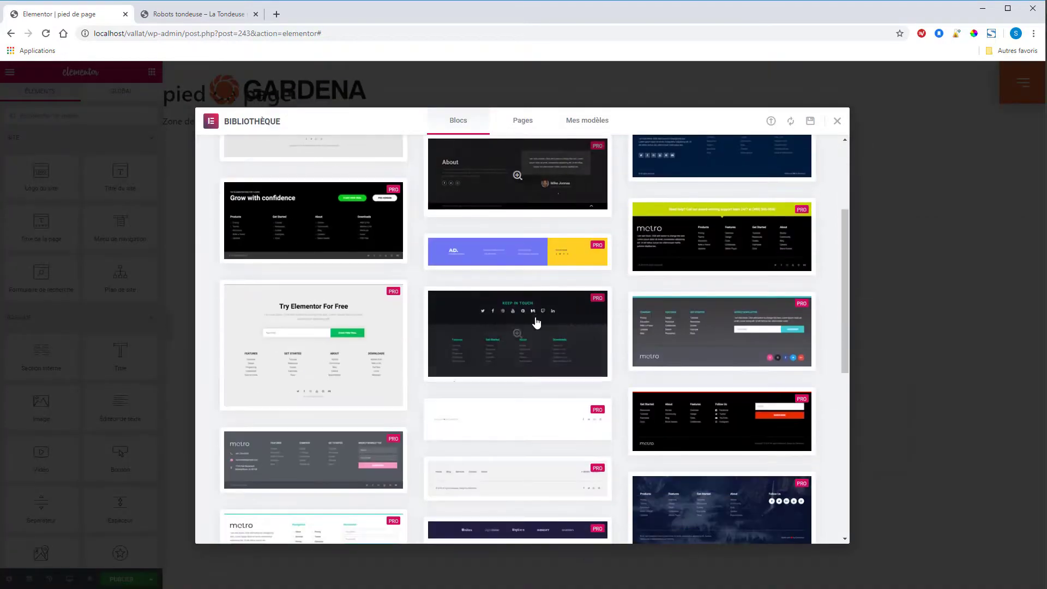
{"action": "scroll", "coordinate": [516, 325], "scroll_direction": "down", "scroll_amount": 1}
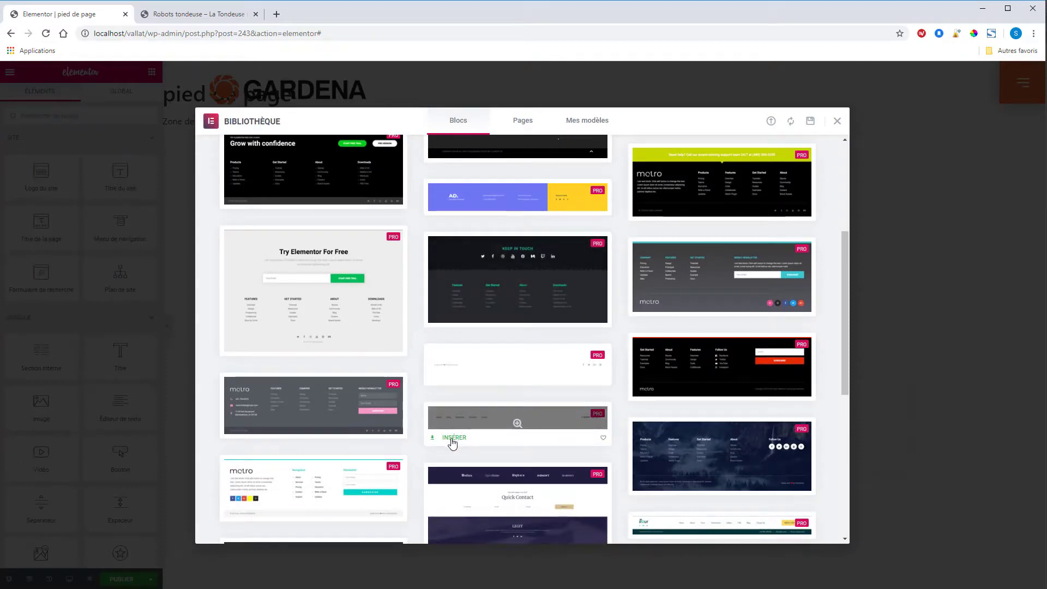
{"action": "left_click", "coordinate": [453, 438]}
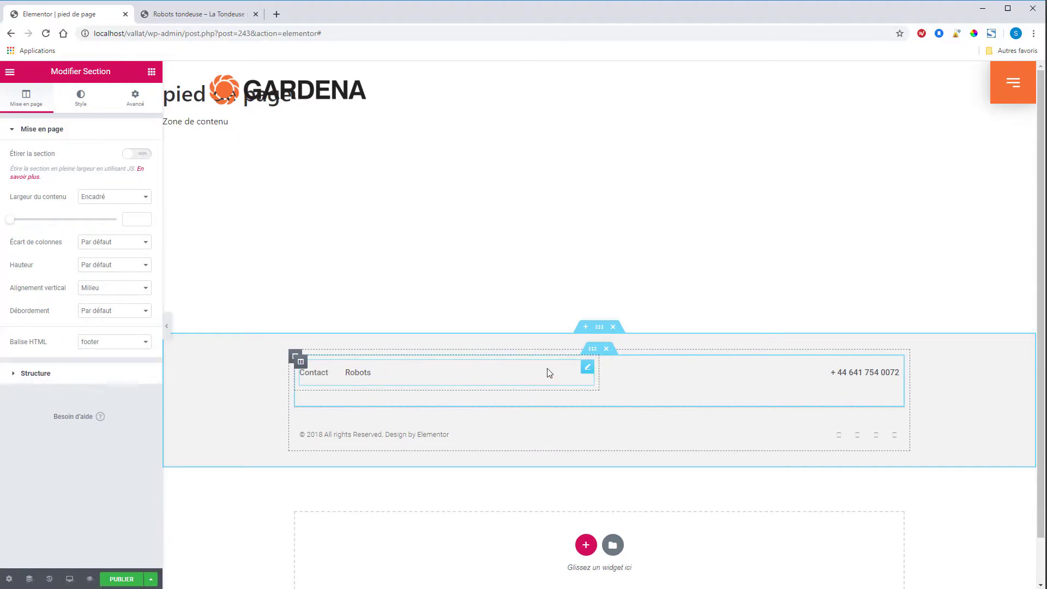
{"action": "right_click", "coordinate": [588, 368]}
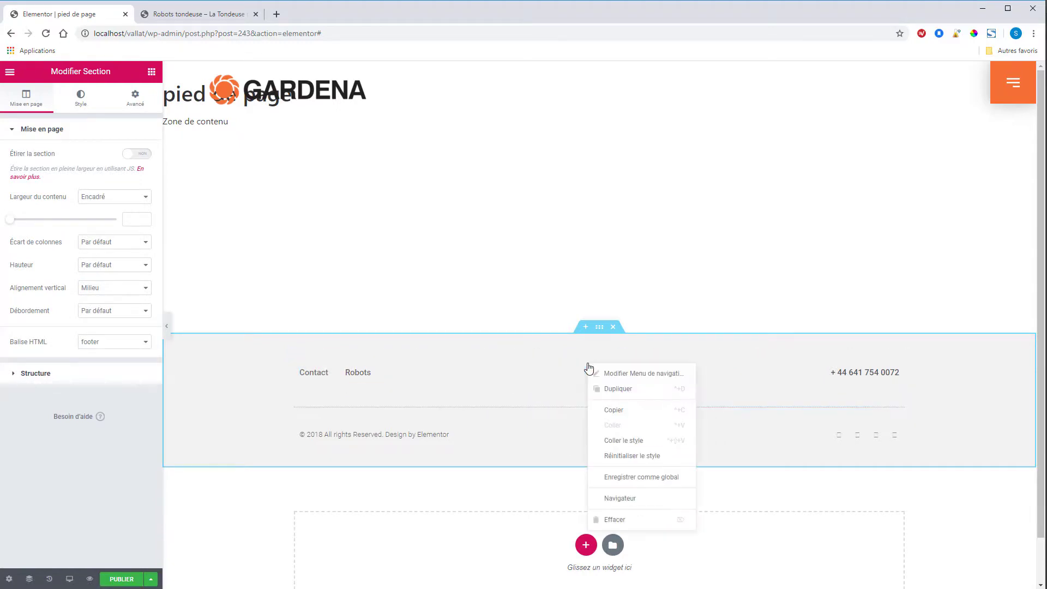
{"action": "left_click", "coordinate": [631, 516]}
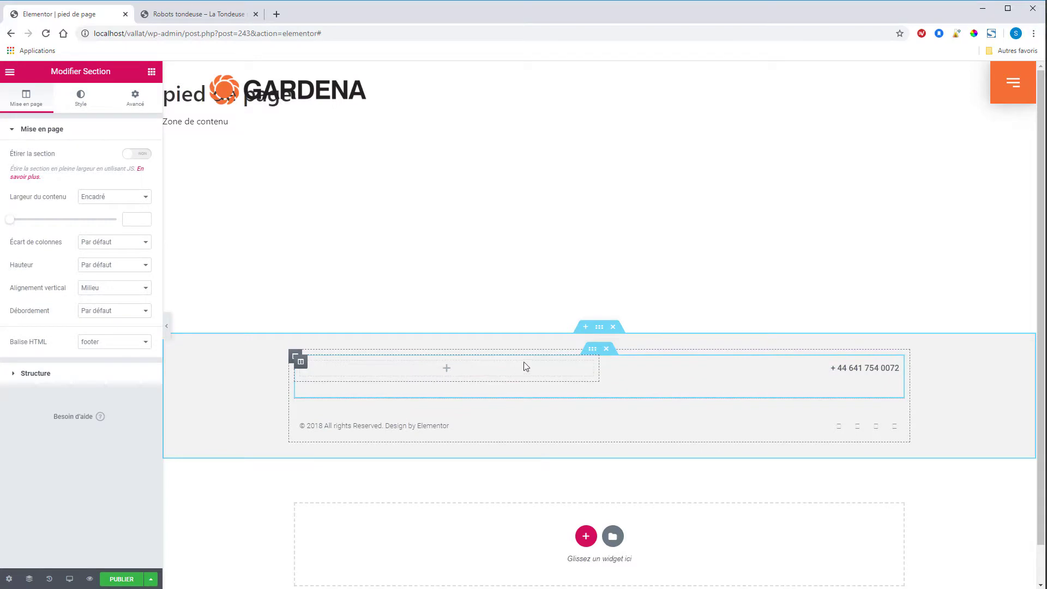
Add a Menu de navigation widget showing the pied menu to the emptied footer column and set its layout to Vertical.
{"action": "left_click", "coordinate": [151, 71]}
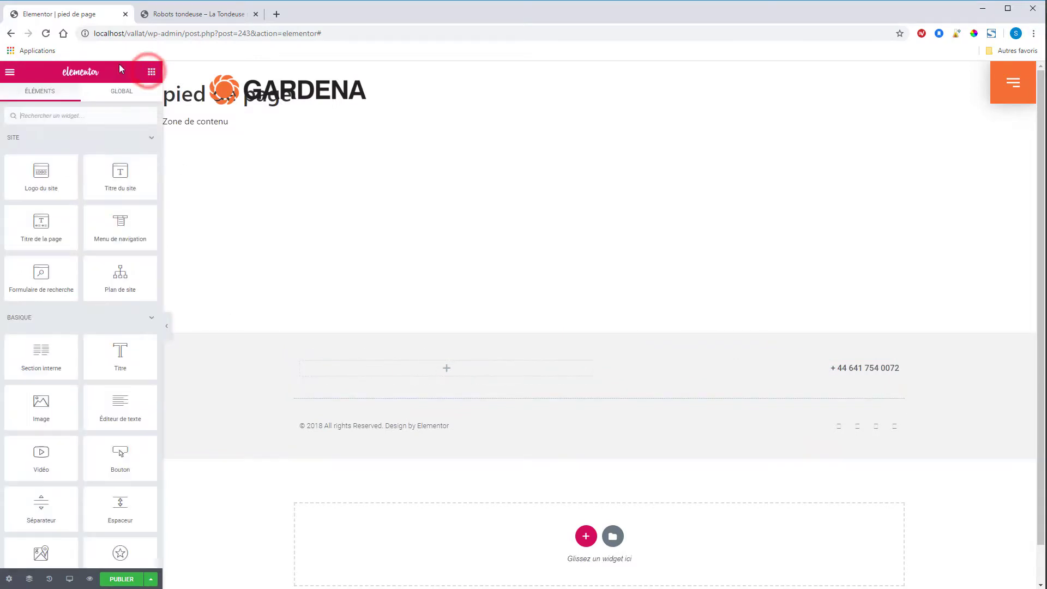
{"action": "left_click", "coordinate": [70, 115]}
{"action": "type", "text": "menu"}
{"action": "left_click_drag", "start_coordinate": [42, 212], "coordinate": [367, 378]}
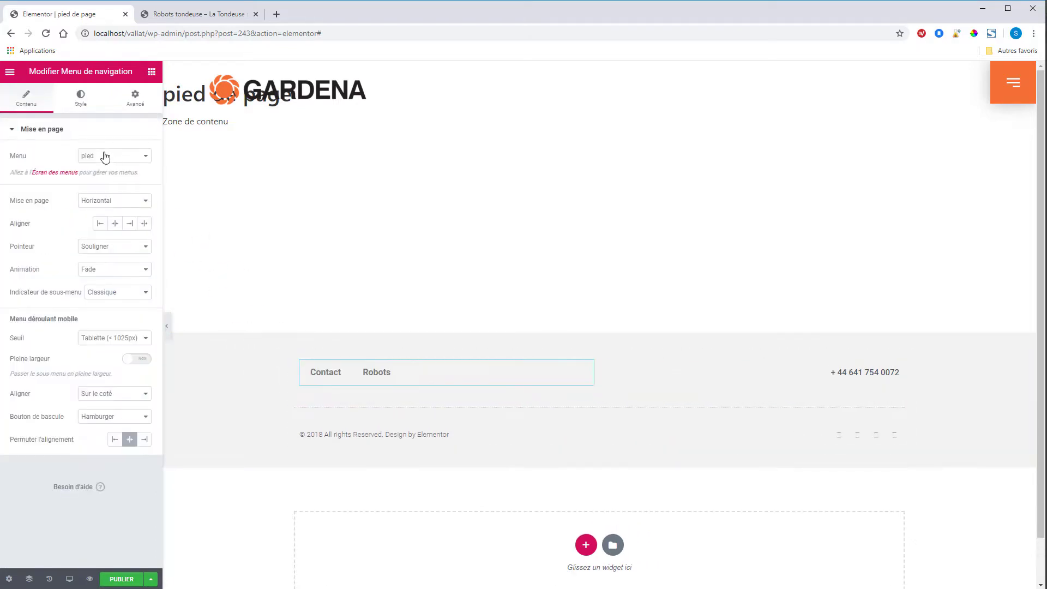
{"action": "left_click", "coordinate": [118, 205]}
{"action": "left_click", "coordinate": [113, 217]}
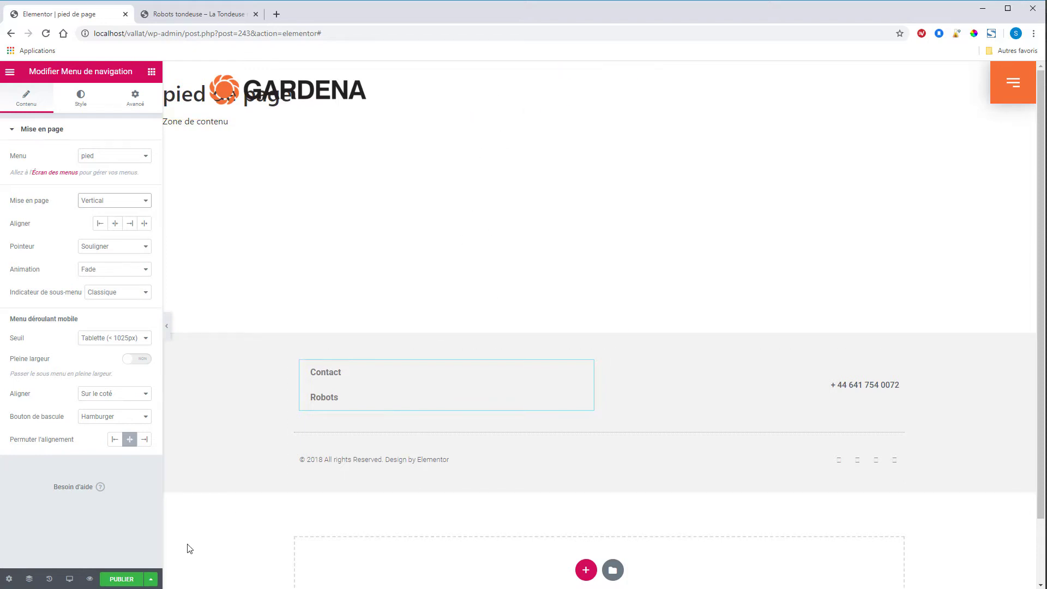
Publish the footer template with the display condition Inclure: Dans tout le site.
{"action": "left_click", "coordinate": [124, 579]}
{"action": "left_click", "coordinate": [522, 362]}
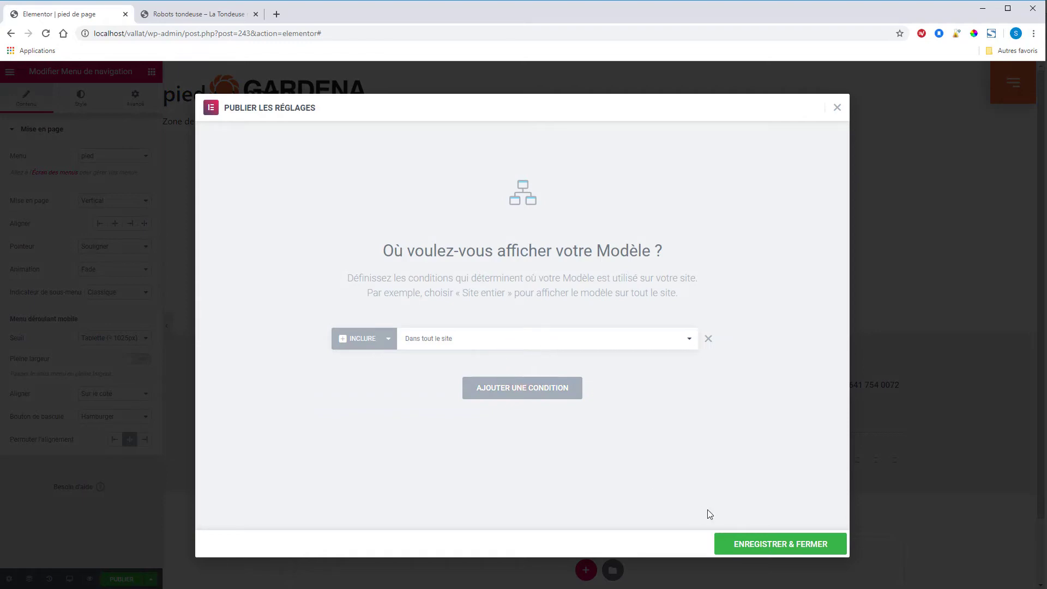
{"action": "left_click", "coordinate": [778, 544]}
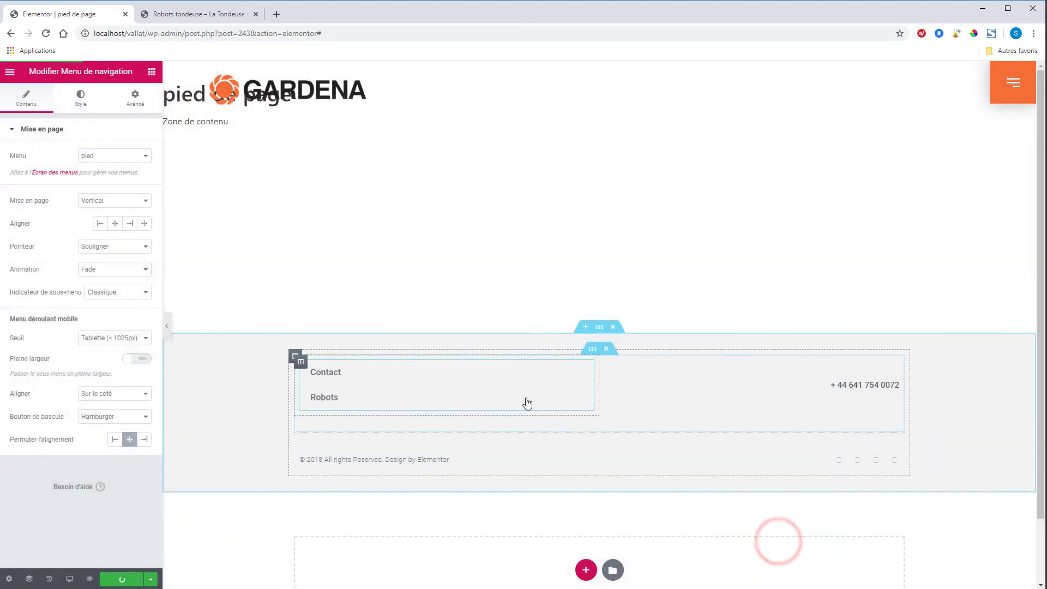
Switch to the live Robots tondeuse page and look for the footer at its end.
{"action": "left_click", "coordinate": [196, 13]}
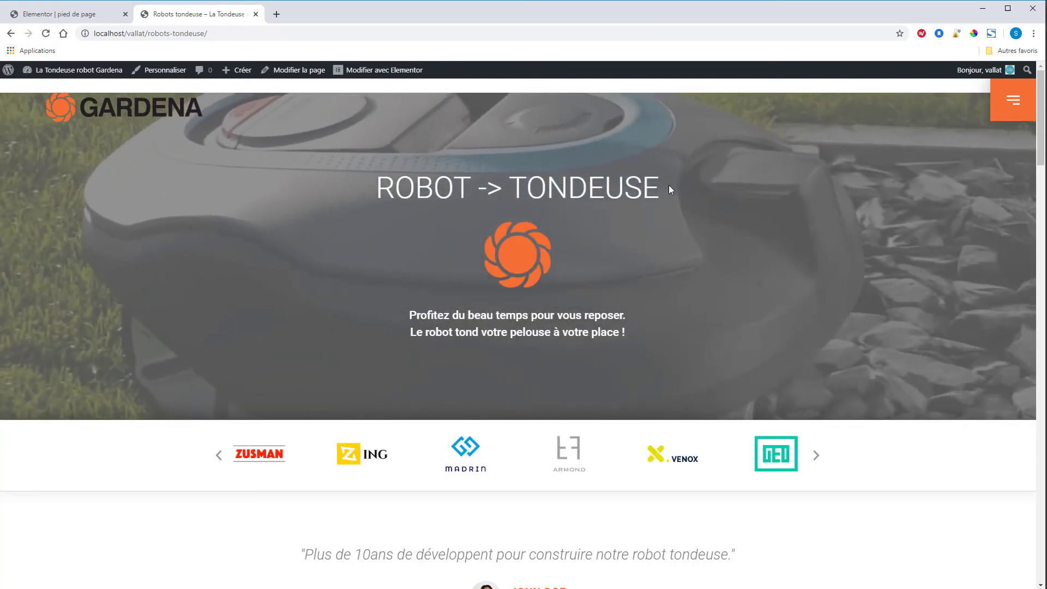
{"action": "scroll", "coordinate": [458, 327], "scroll_direction": "down", "scroll_amount": 15}
{"action": "scroll", "coordinate": [457, 328], "scroll_direction": "down", "scroll_amount": 20}
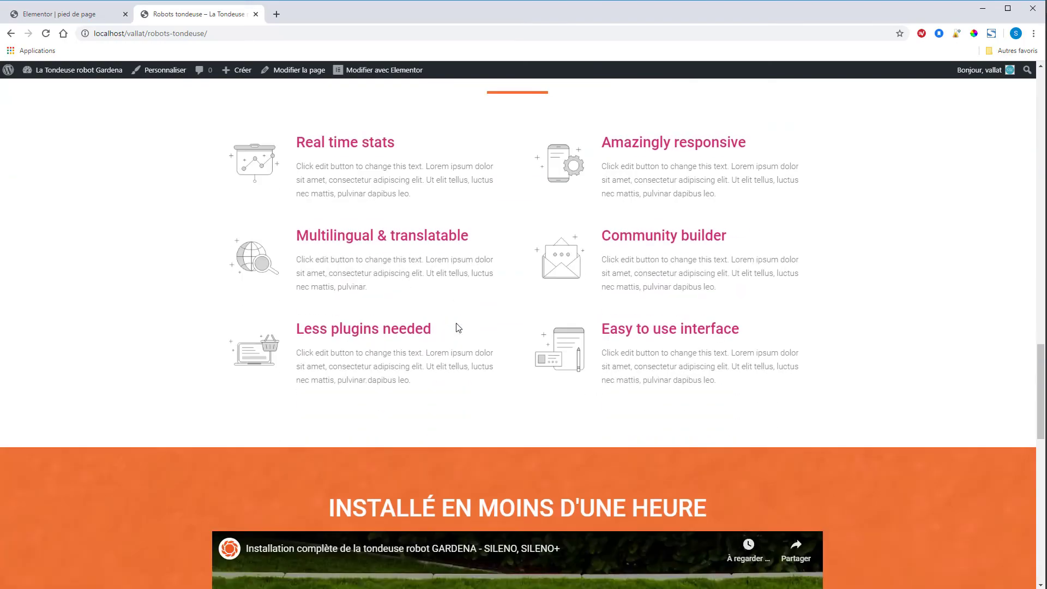